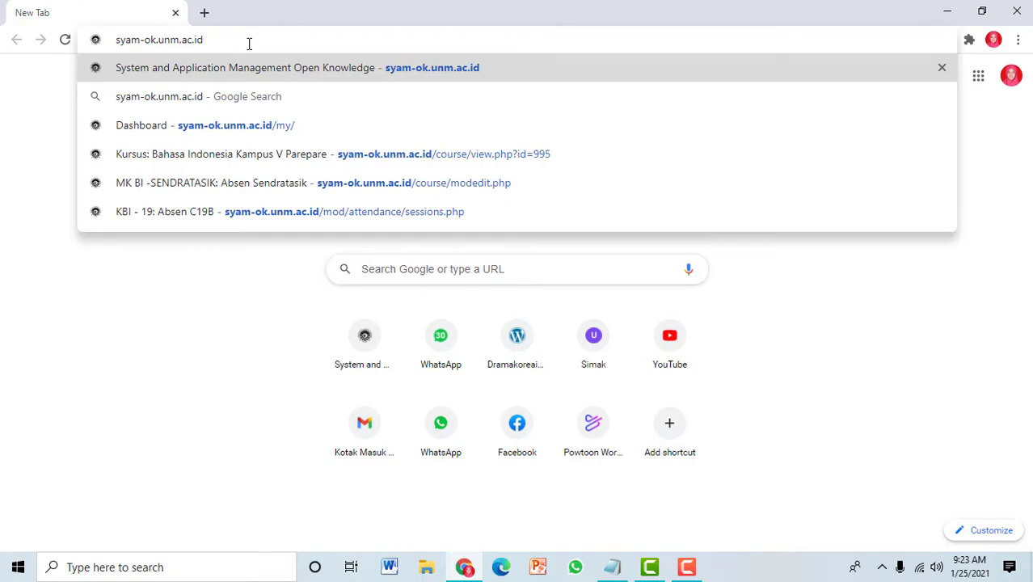
# Open syam-ok.unm.ac.id and log in to the account with the credentials already filled in.
pyautogui.press('Return')
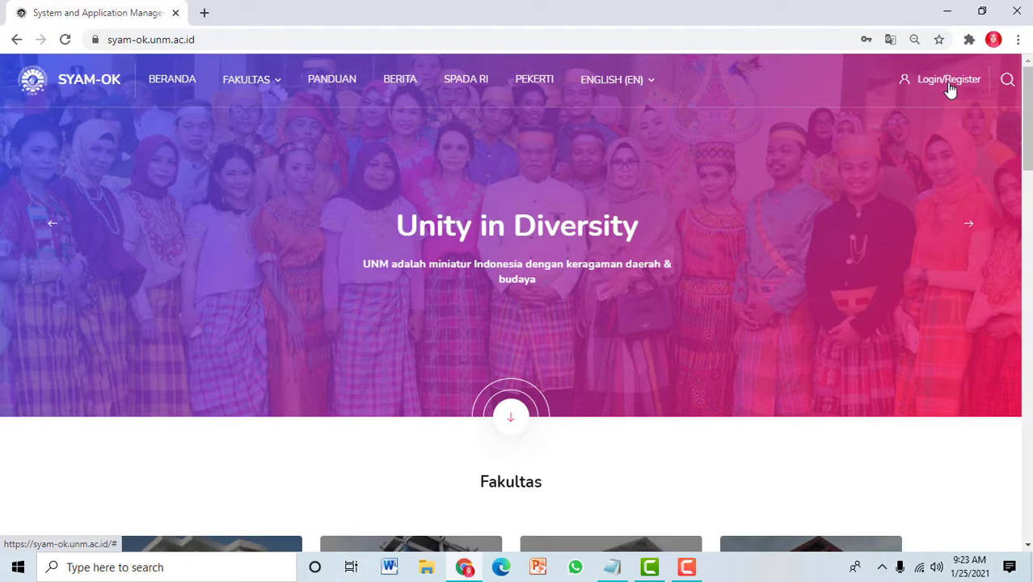
pyautogui.click(950, 89)
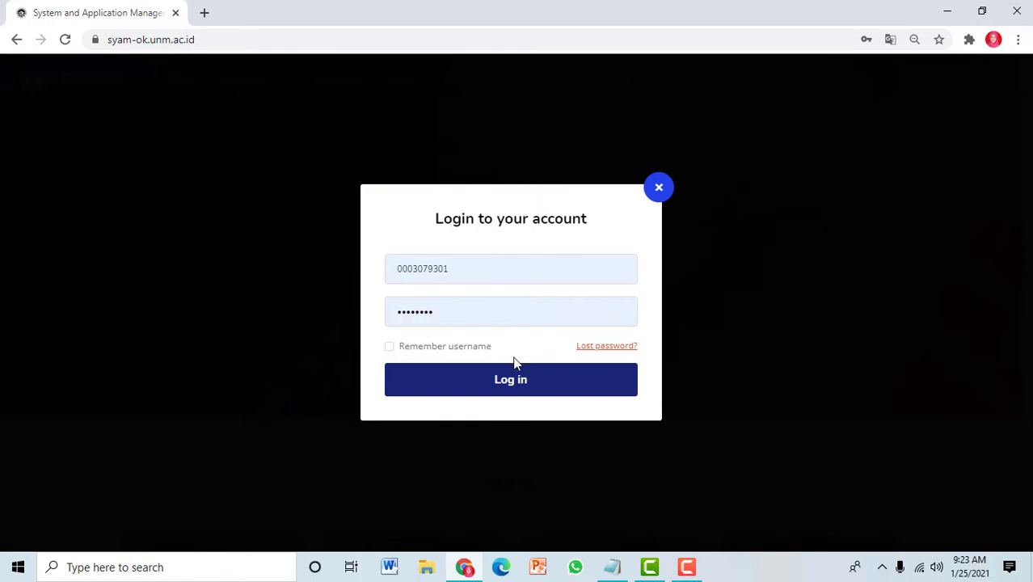
pyautogui.click(456, 377)
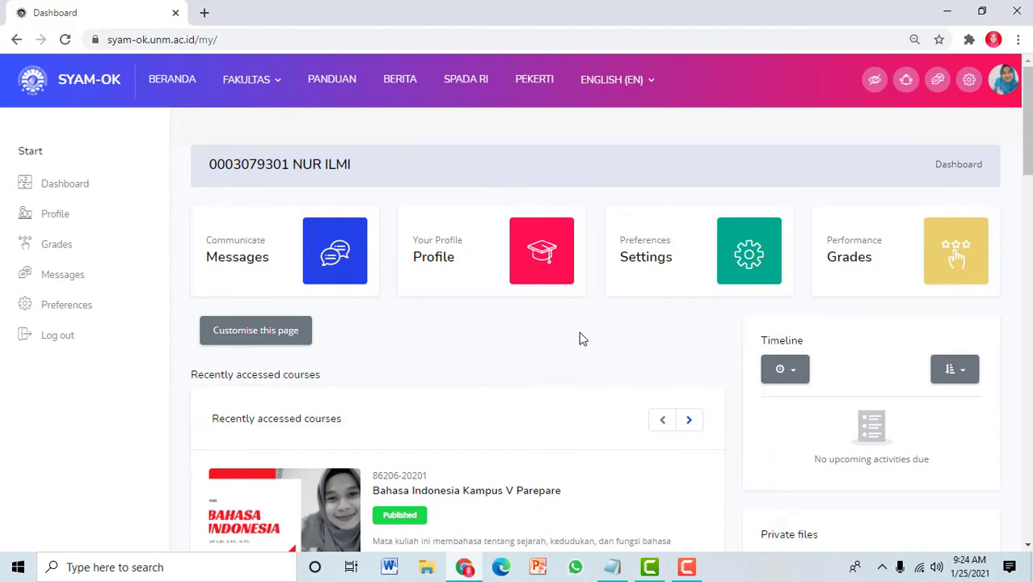
# Switch the site language from English to Indonesian (id).
pyautogui.click(607, 93)
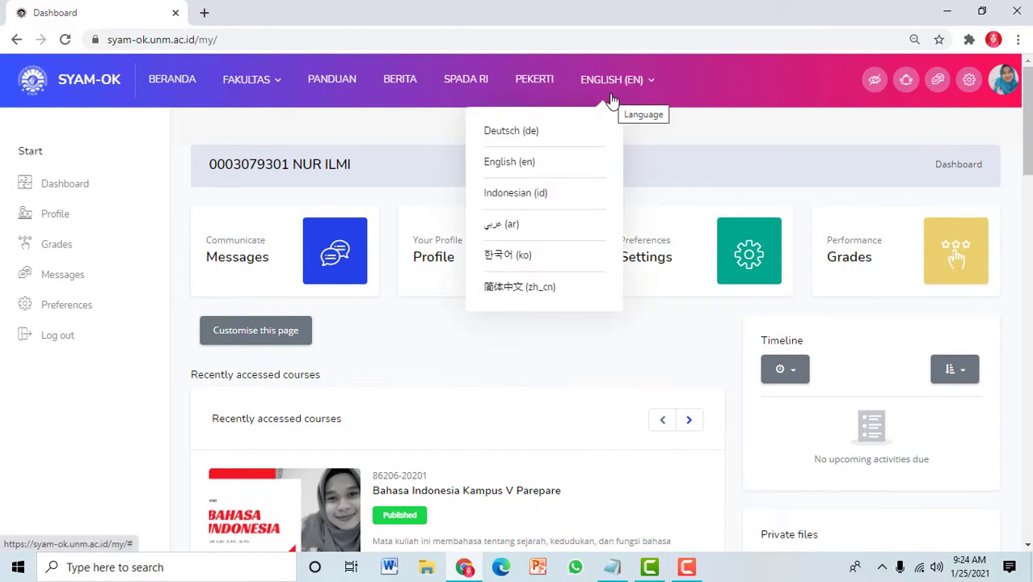
pyautogui.click(725, 187)
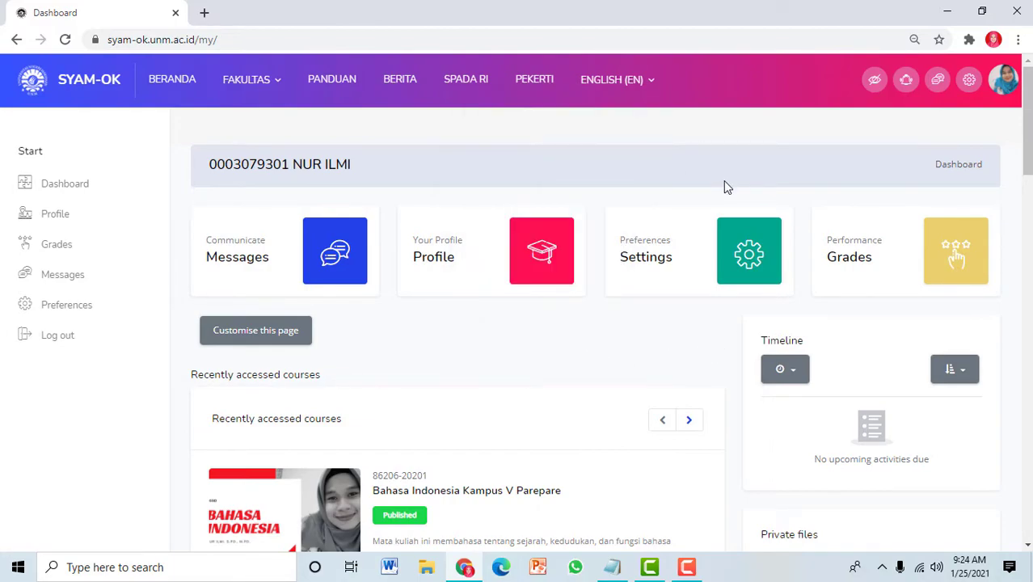
pyautogui.click(639, 93)
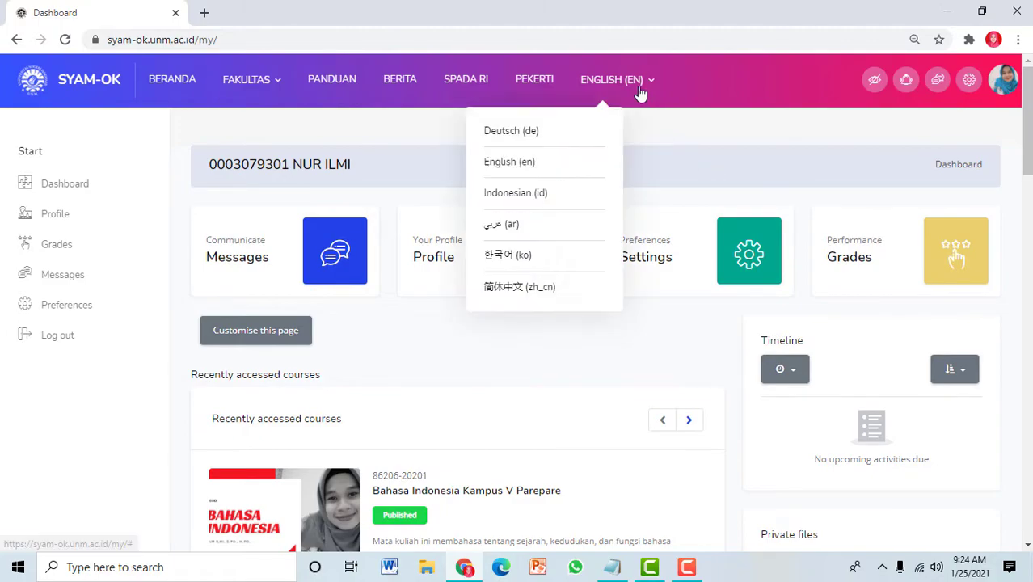
pyautogui.click(514, 193)
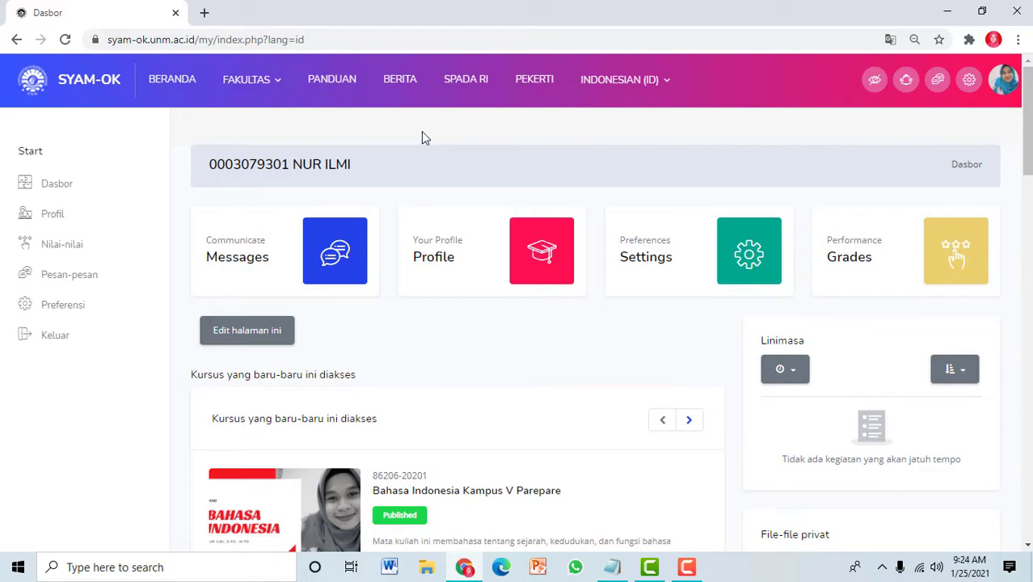
# Open the PENDIDIKAN GURU SEKOLAH DASAR - (S1) course category within the Ilmu Pendidikan faculty.
pyautogui.moveTo(267, 110)
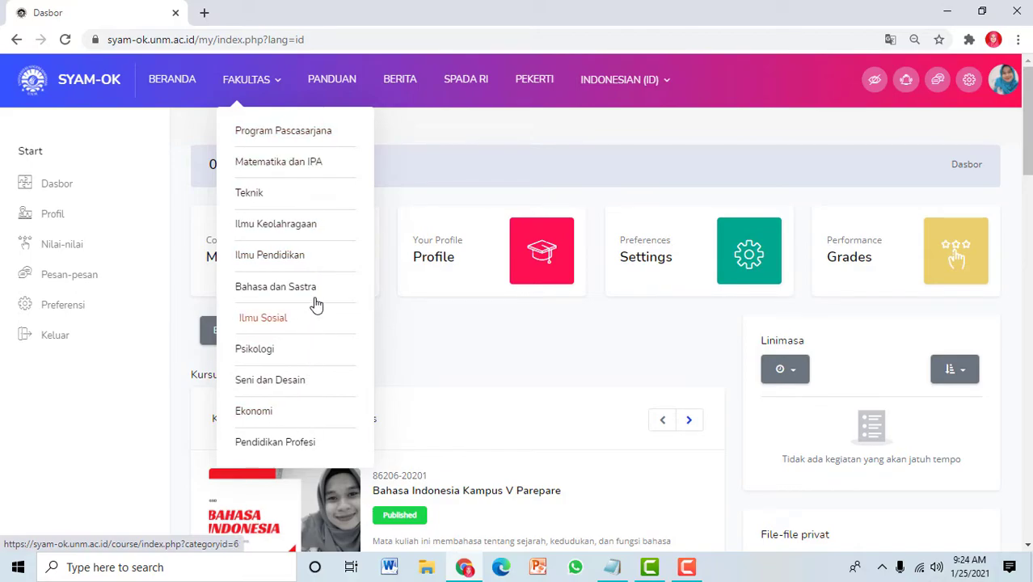
pyautogui.click(267, 255)
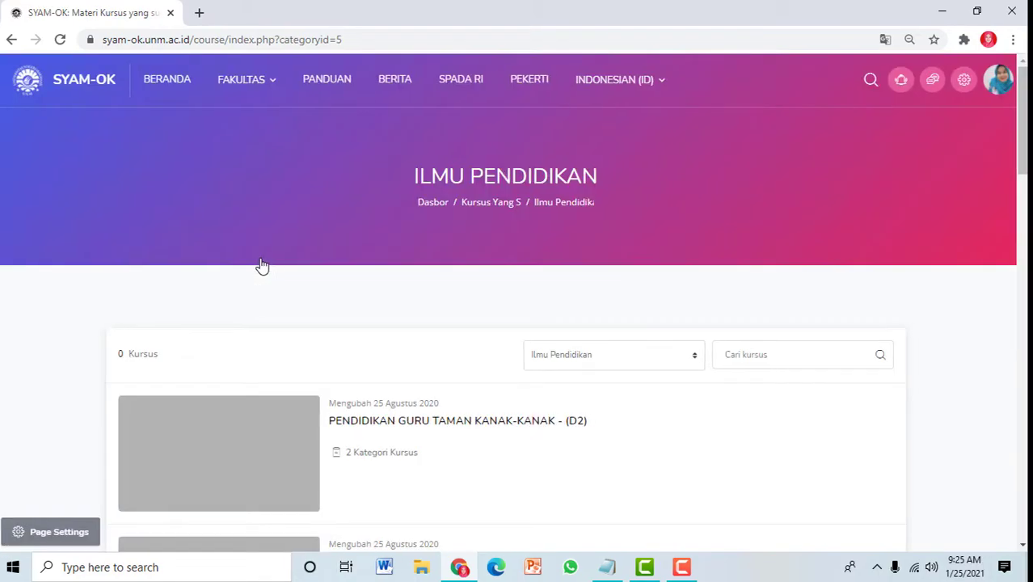
pyautogui.moveTo(1018, 138); pyautogui.dragTo(1017, 324)
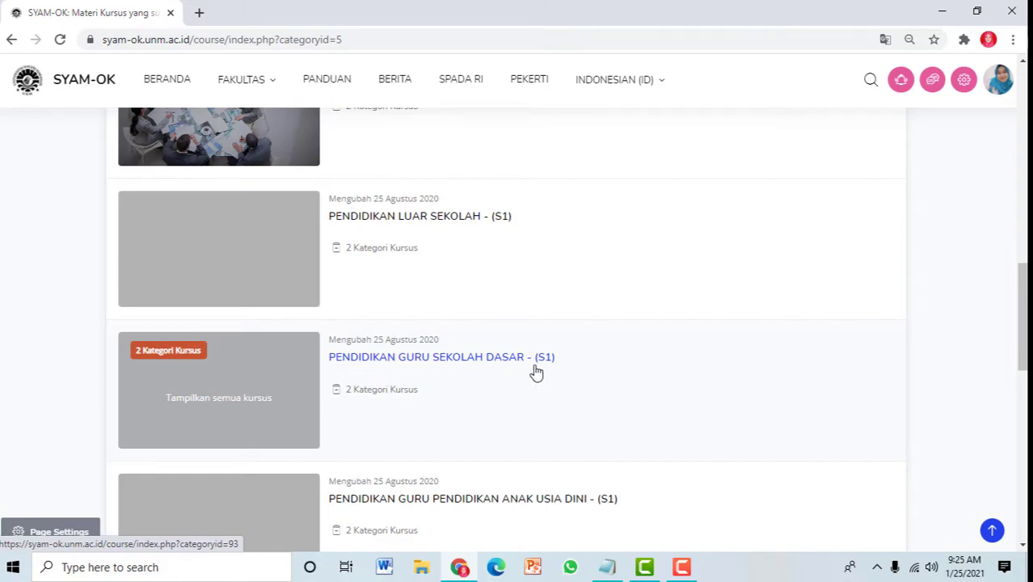
pyautogui.click(500, 365)
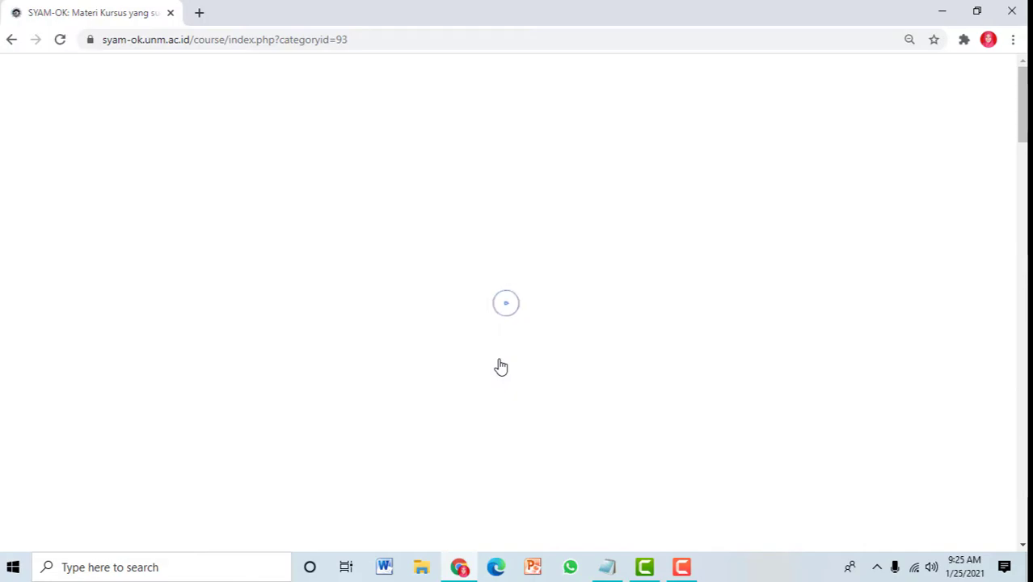
# Start adding a new course from the end of this category's course list.
pyautogui.scroll(-3, 1022, 121)
pyautogui.scroll(-9, 569, 323)
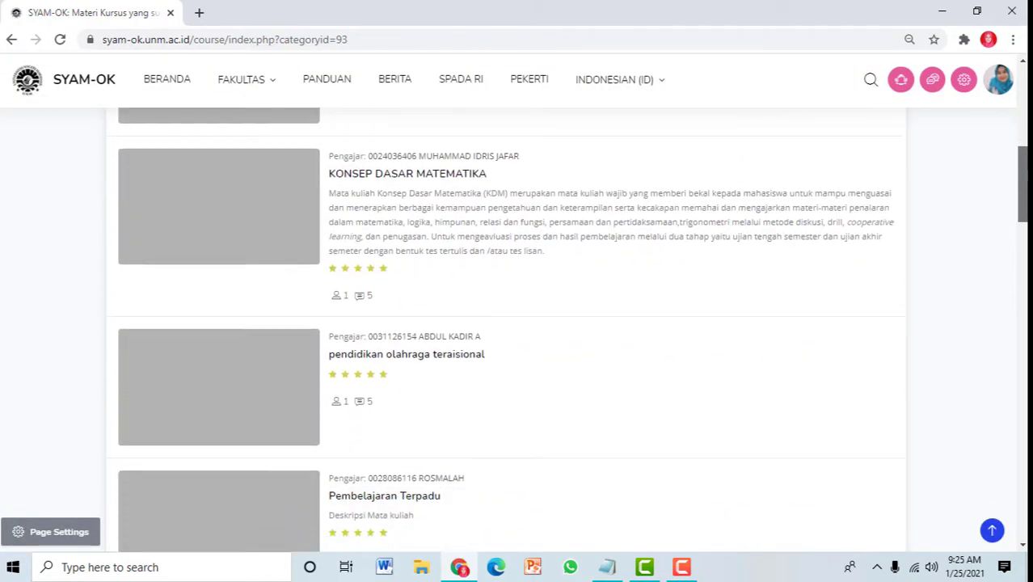
pyautogui.scroll(-7, 569, 323)
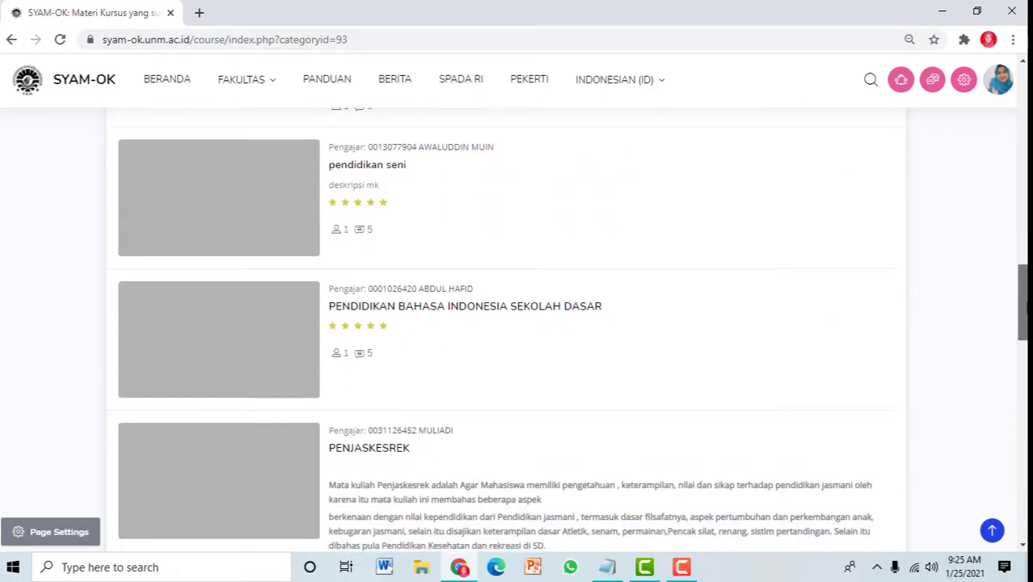
pyautogui.moveTo(1026, 327); pyautogui.dragTo(1026, 465)
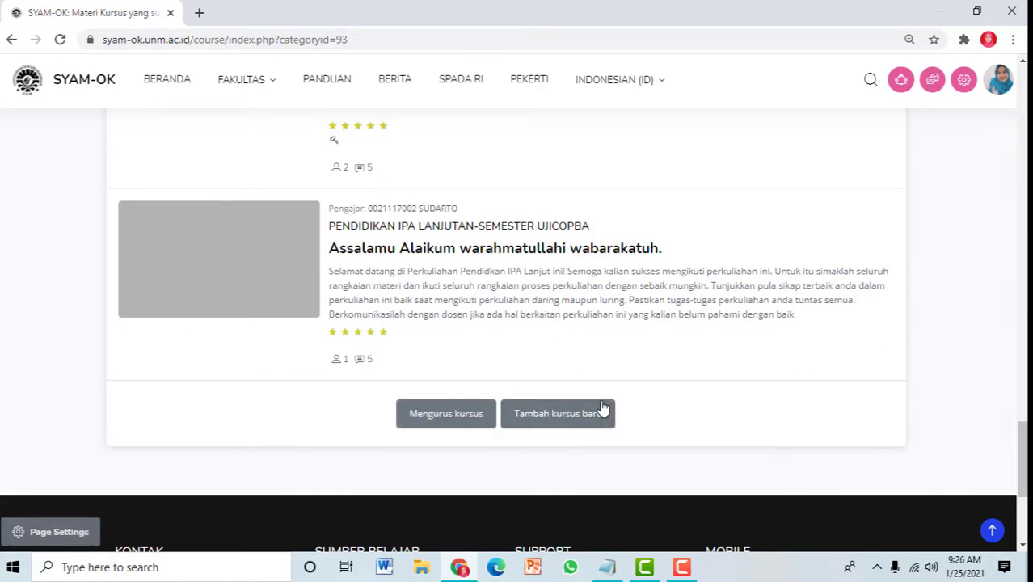
pyautogui.click(564, 428)
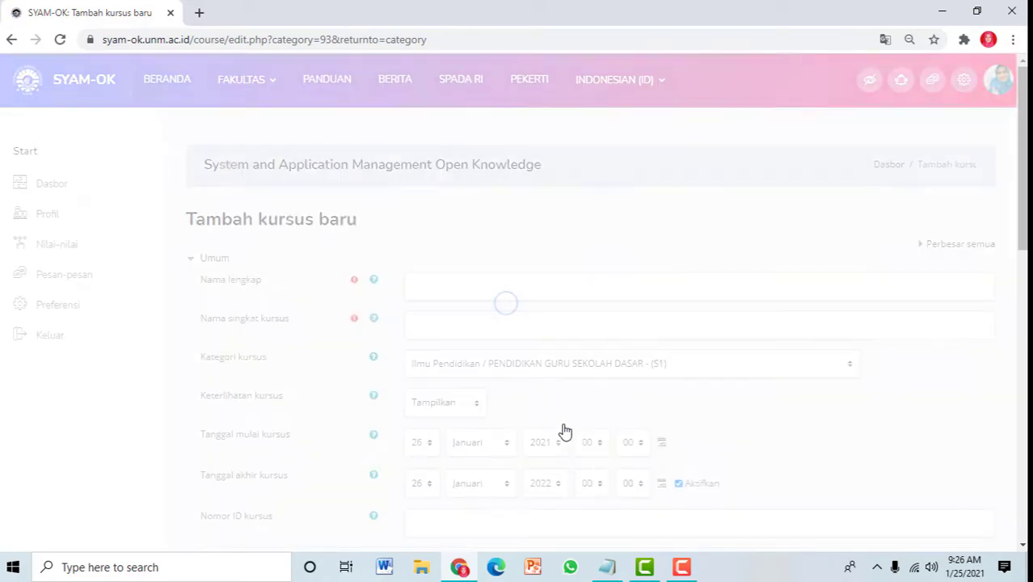
# Enter KAJIAN BAHASA INDONESIA as the course's full name and KBI-2020 as its short name.
pyautogui.scroll(-2, 815, 182)
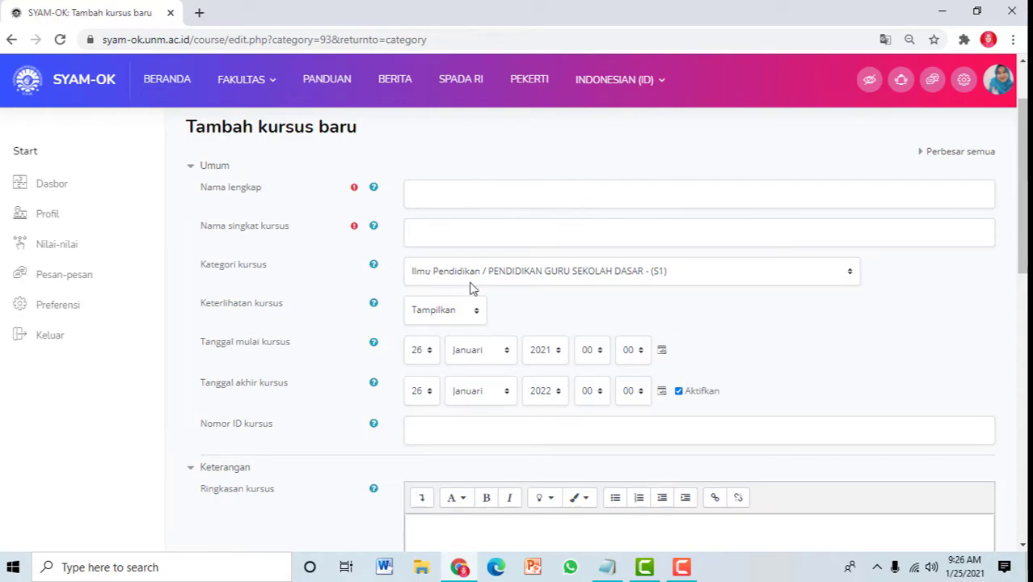
pyautogui.click(714, 201)
pyautogui.write('KAJIAN BAHASA INDONESIA')
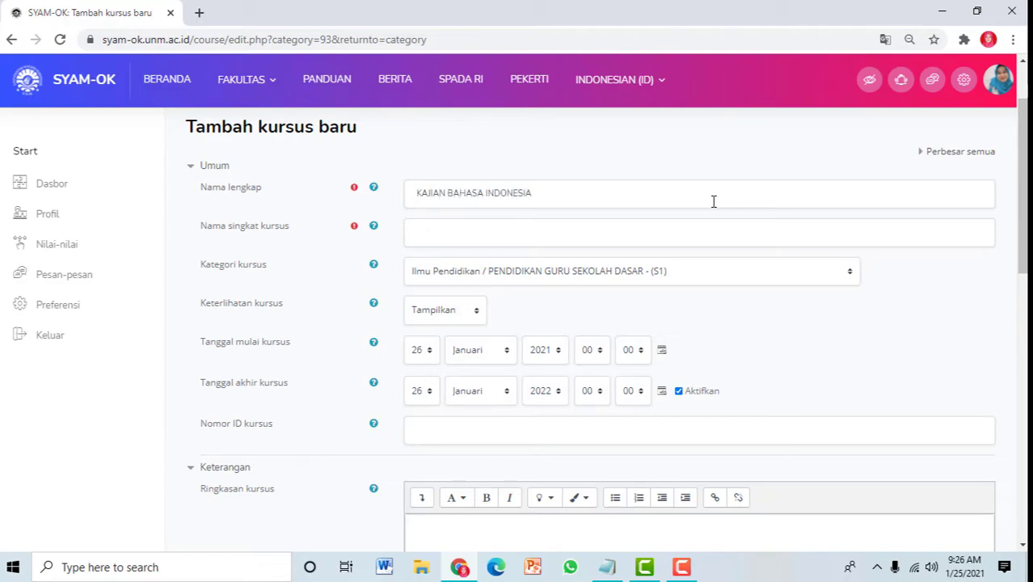
pyautogui.click(671, 220)
pyautogui.write('KBI-2020')
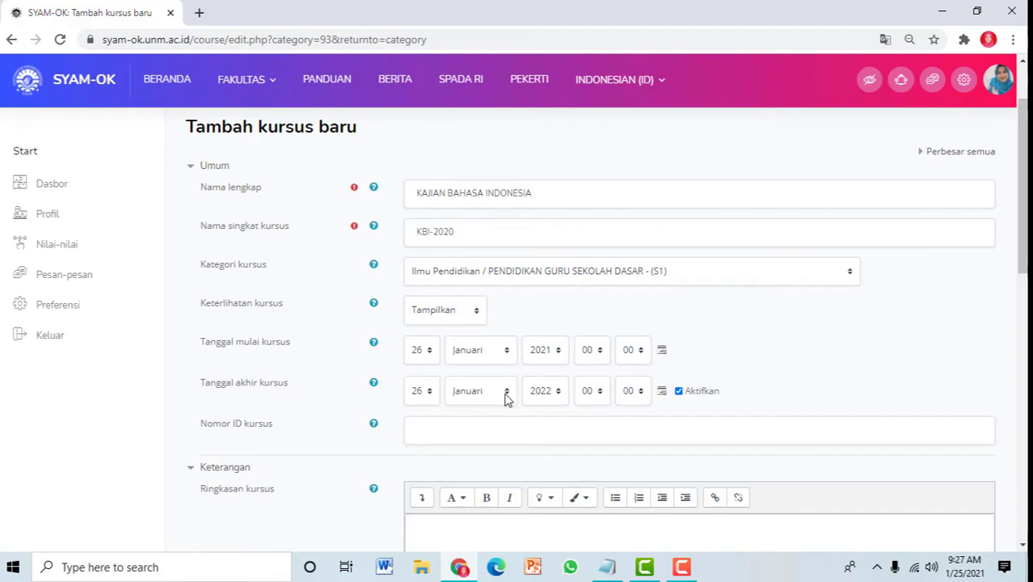
# Disable the course end date and set the start date's hour to 06.
pyautogui.click(679, 392)
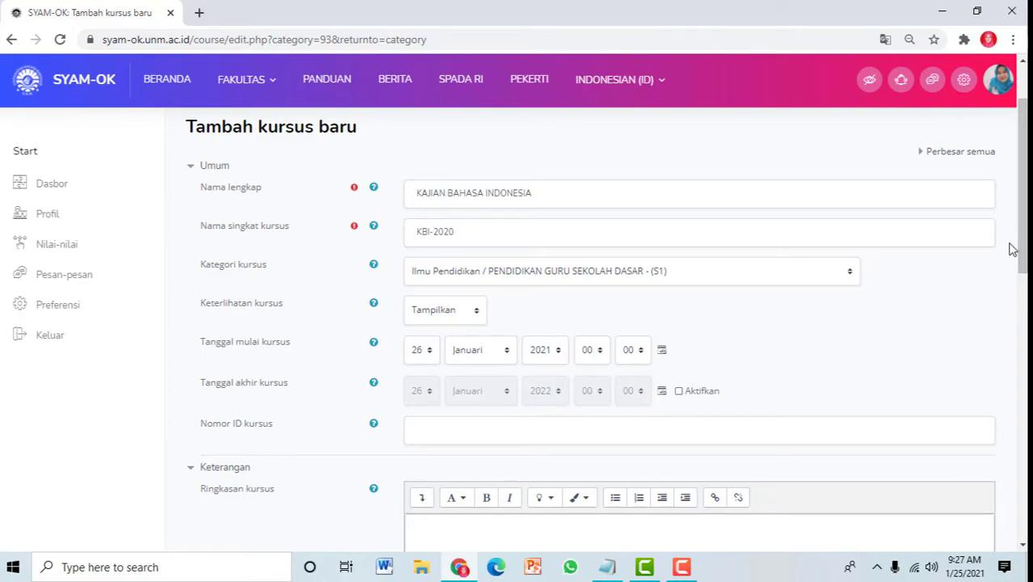
pyautogui.moveTo(1023, 228); pyautogui.dragTo(1025, 255)
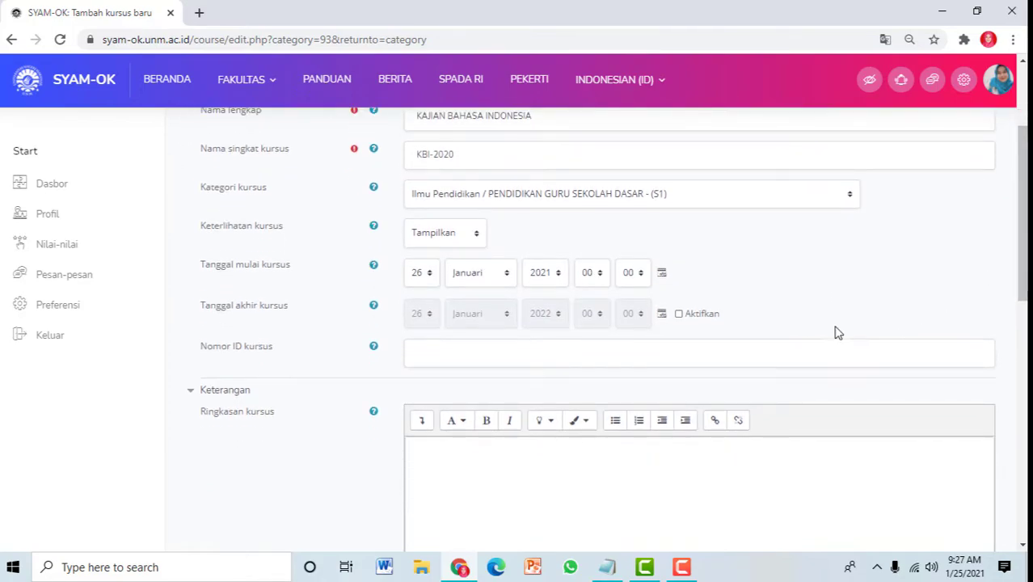
pyautogui.click(593, 276)
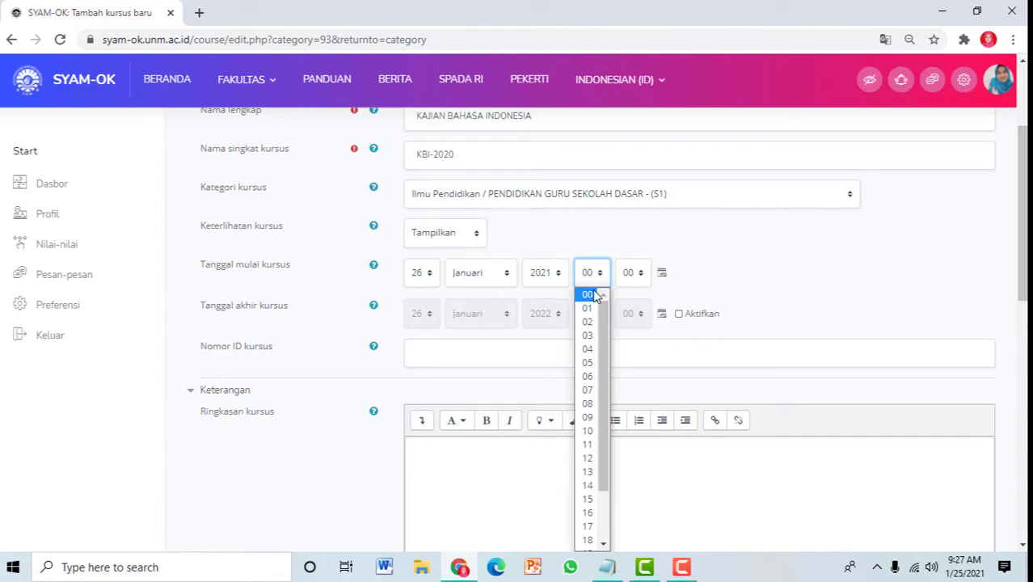
pyautogui.click(597, 375)
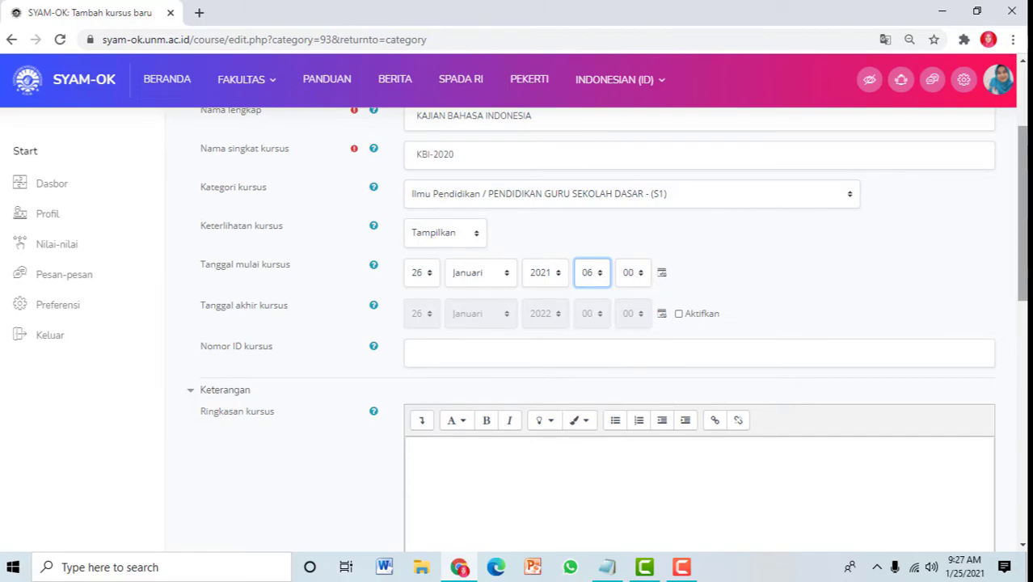
# Switch to the Kajian Bahasa Indonesia document in Word and copy the whole Deskripsi Singkat MK paragraph.
pyautogui.scroll(-3, 1000, 299)
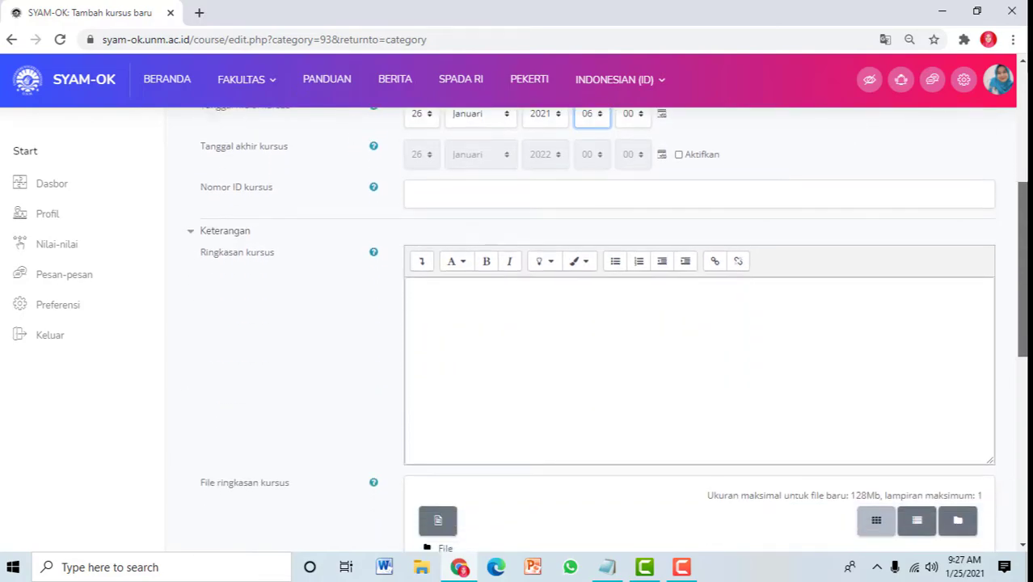
pyautogui.click(651, 305)
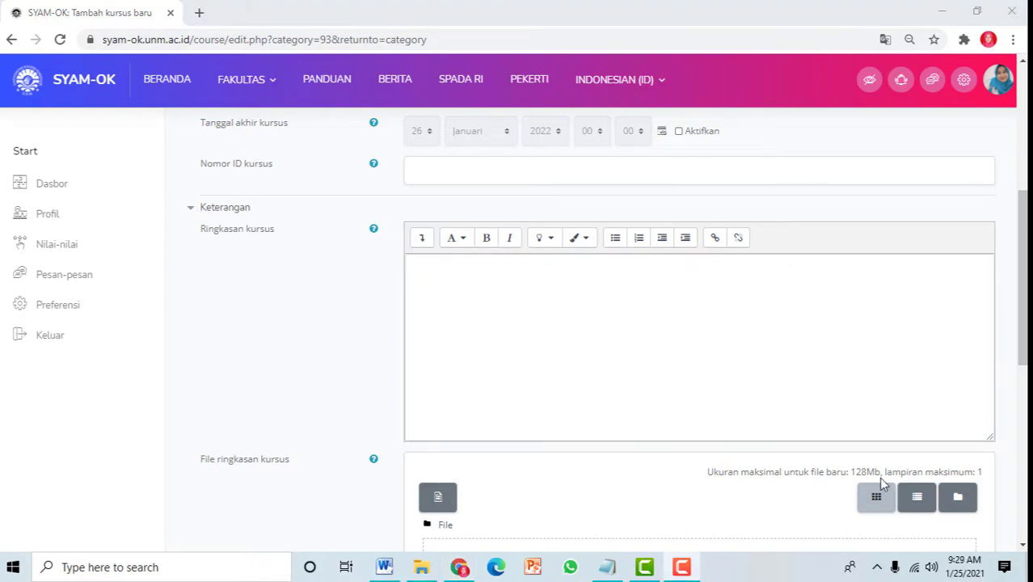
pyautogui.click(491, 276)
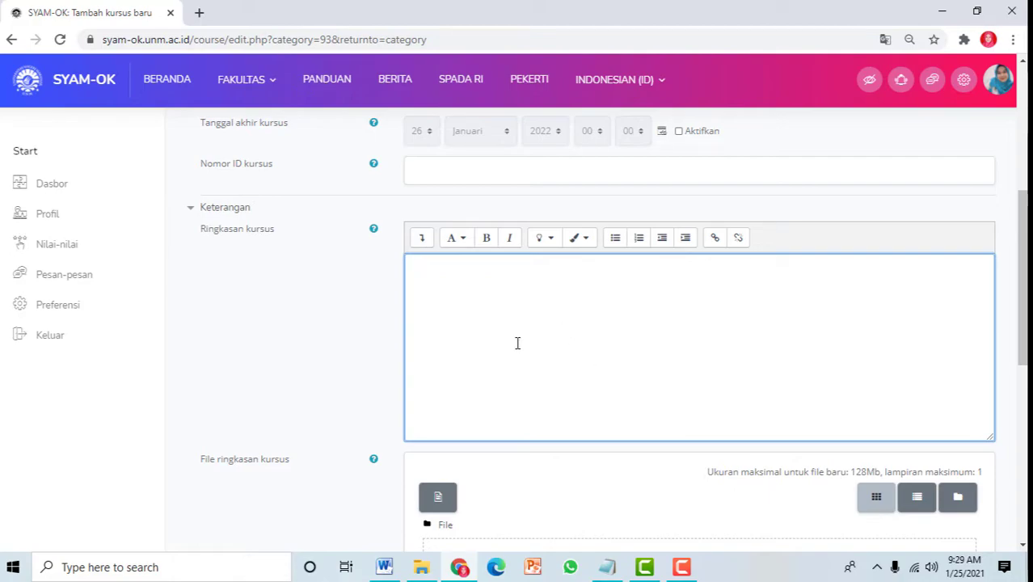
pyautogui.click(384, 568)
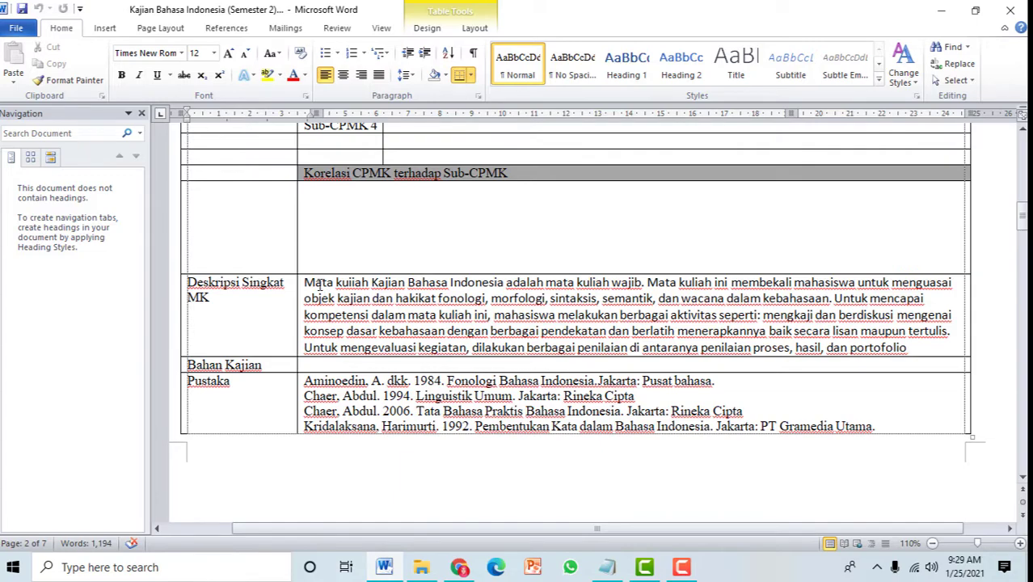
pyautogui.click(305, 282)
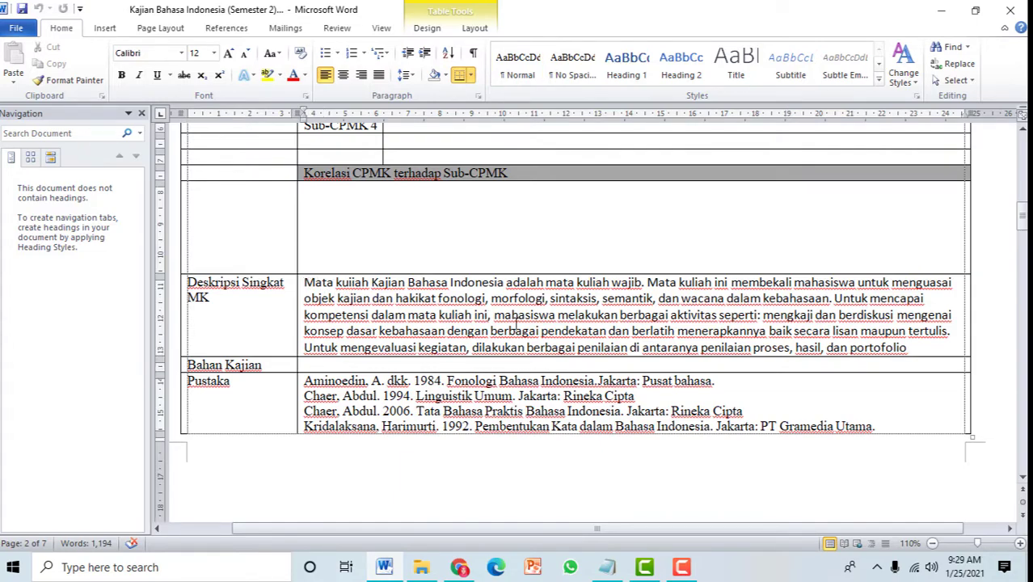
pyautogui.keyDown('shift'); pyautogui.click(912, 348); pyautogui.keyUp('shift')
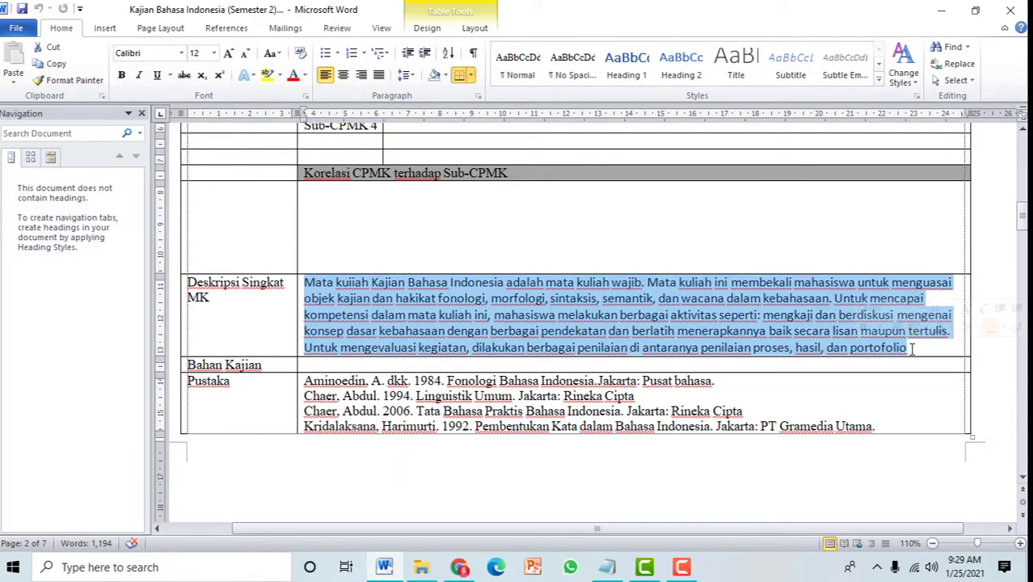
pyautogui.hotkey('ctrl', 'c')
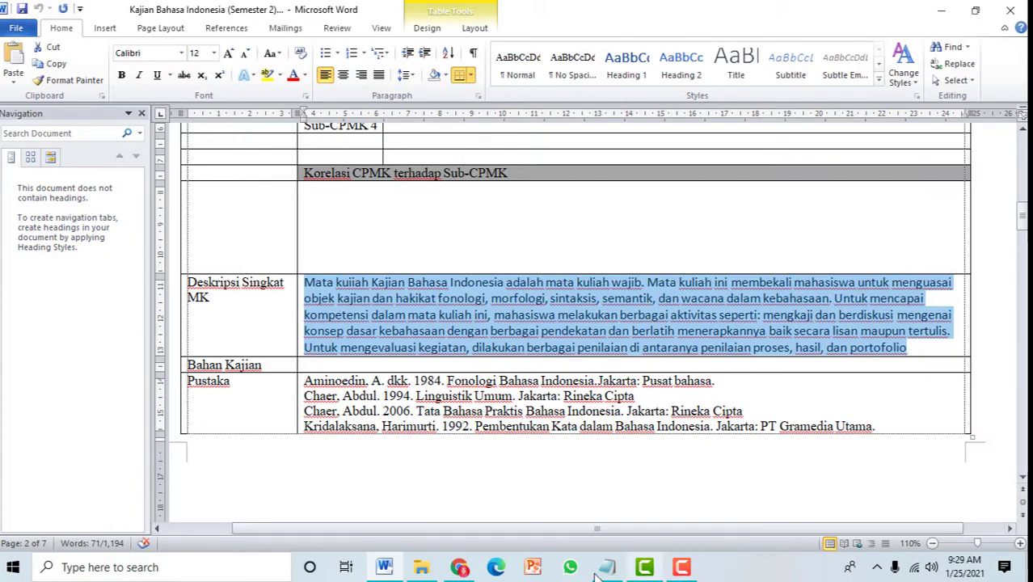
# Return to the course form in Chrome and paste the copied description into the course summary (Ringkasan kursus).
pyautogui.click(459, 567)
pyautogui.click(450, 280)
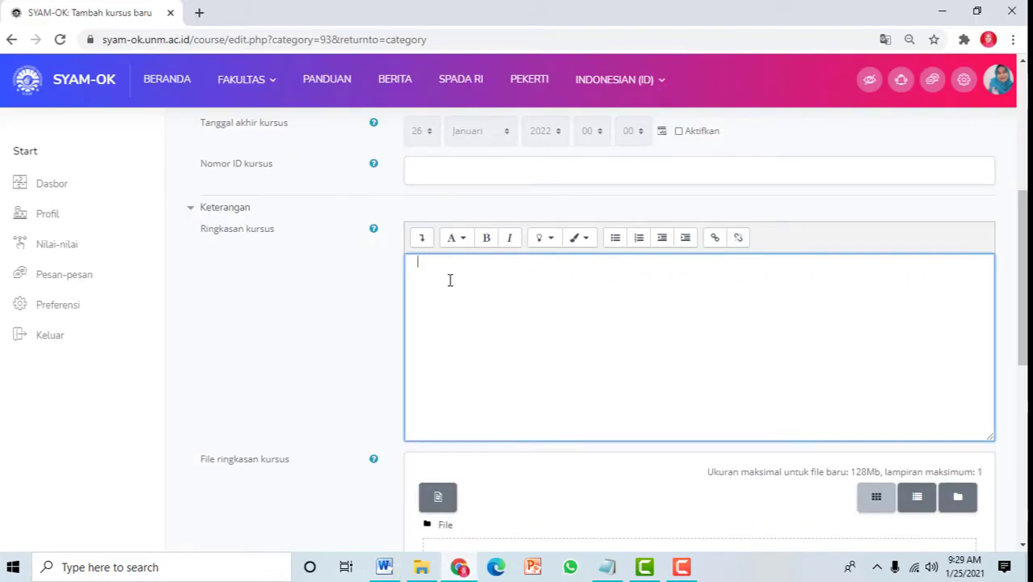
pyautogui.hotkey('ctrl', 'v')
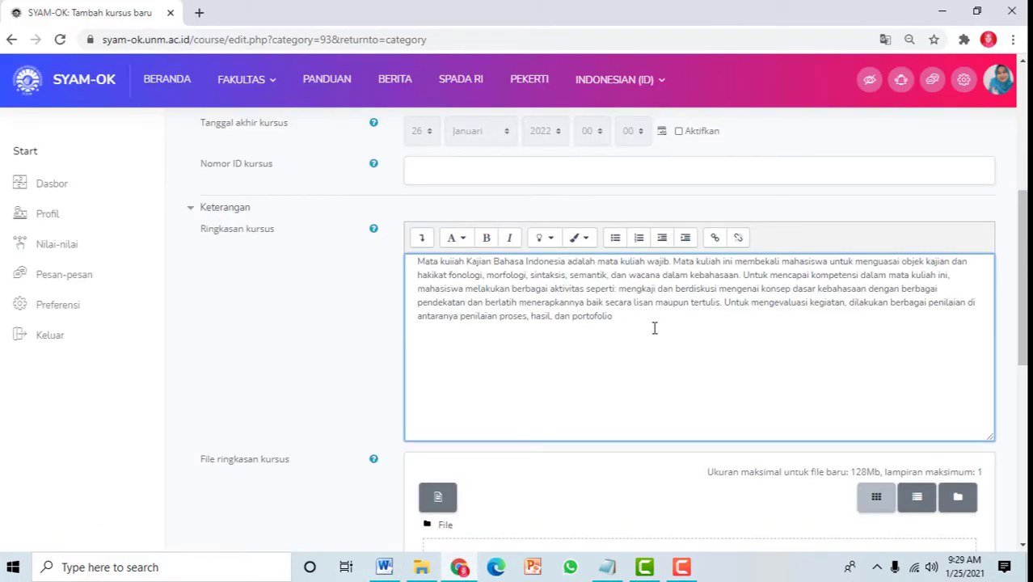
# Upload KAJIAN BAHASA INDONESIA (1).jpg from the Downloads folder as the course summary file (File ringkasan kursus).
pyautogui.scroll(-3, 654, 328)
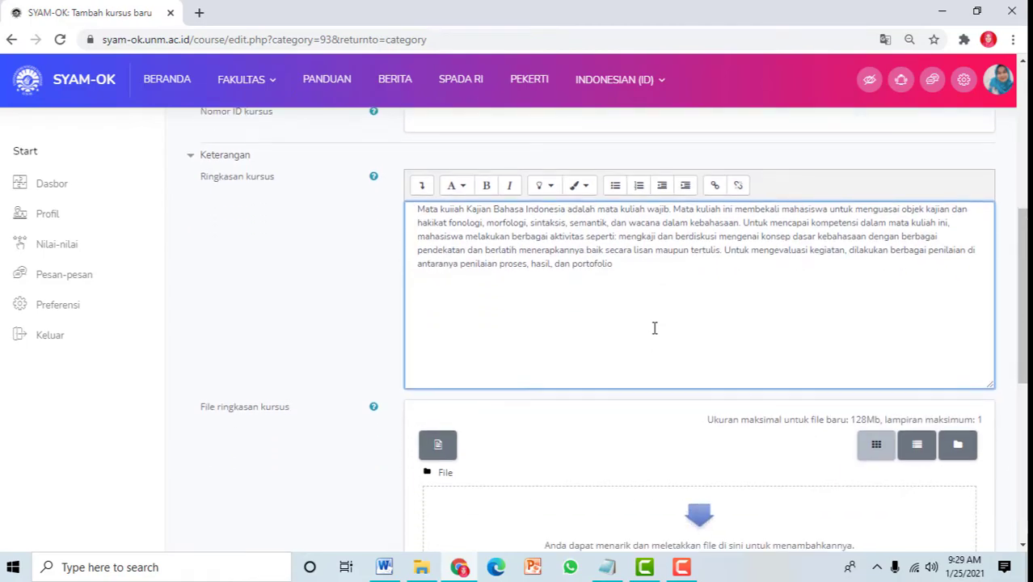
pyautogui.scroll(-1, 654, 328)
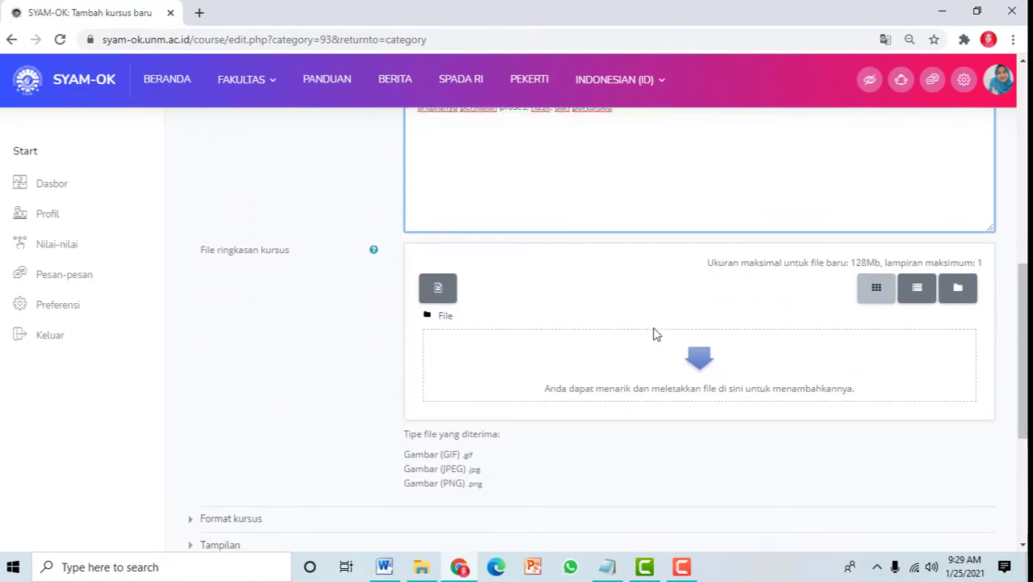
pyautogui.scroll(-1, 655, 334)
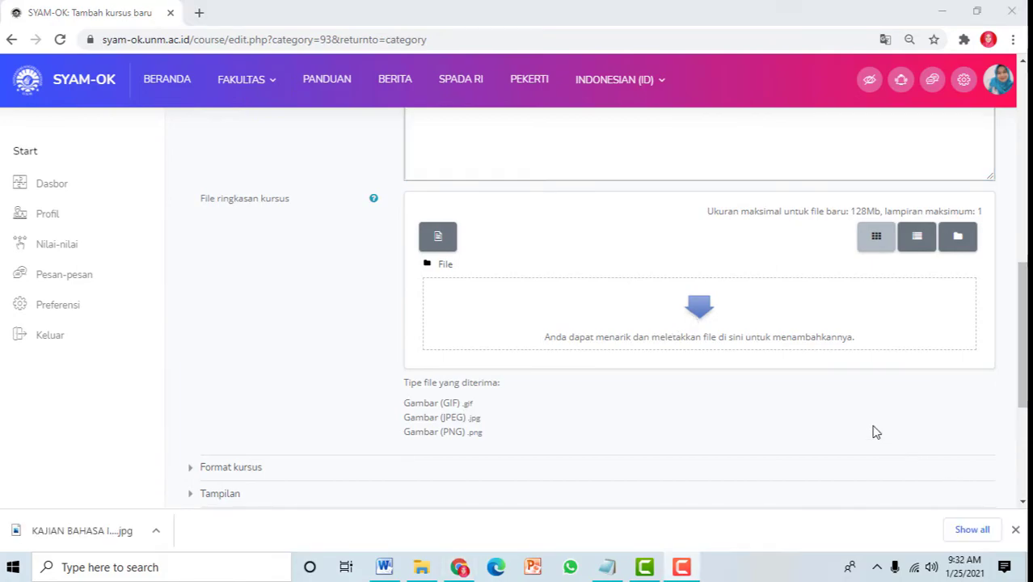
pyautogui.click(700, 324)
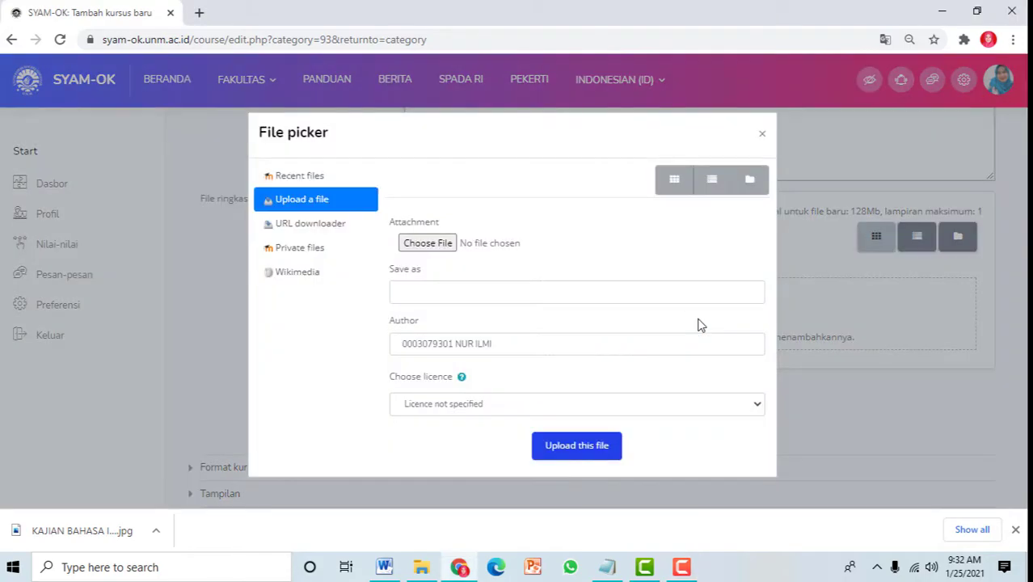
pyautogui.click(443, 252)
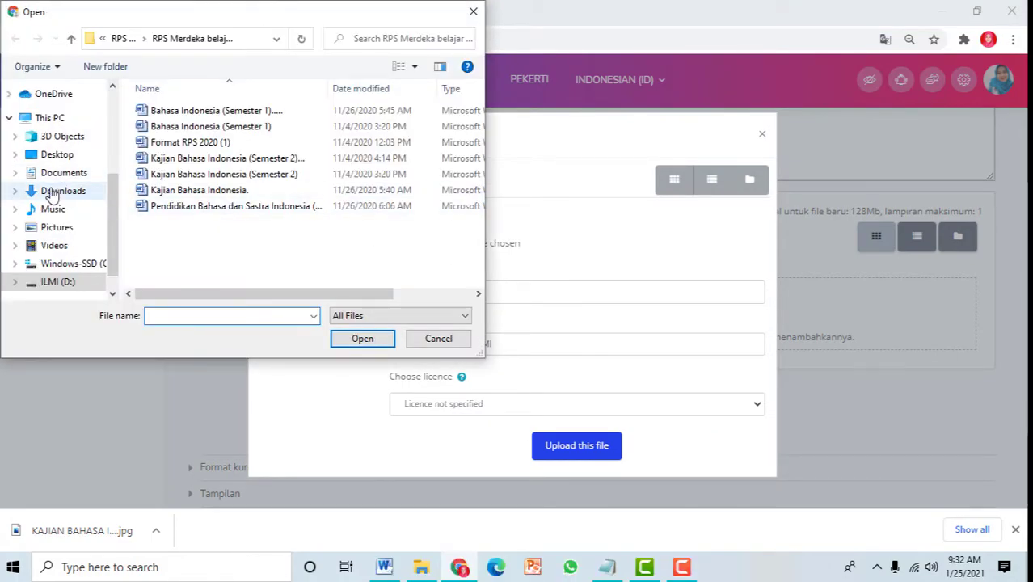
pyautogui.click(52, 192)
pyautogui.click(168, 161)
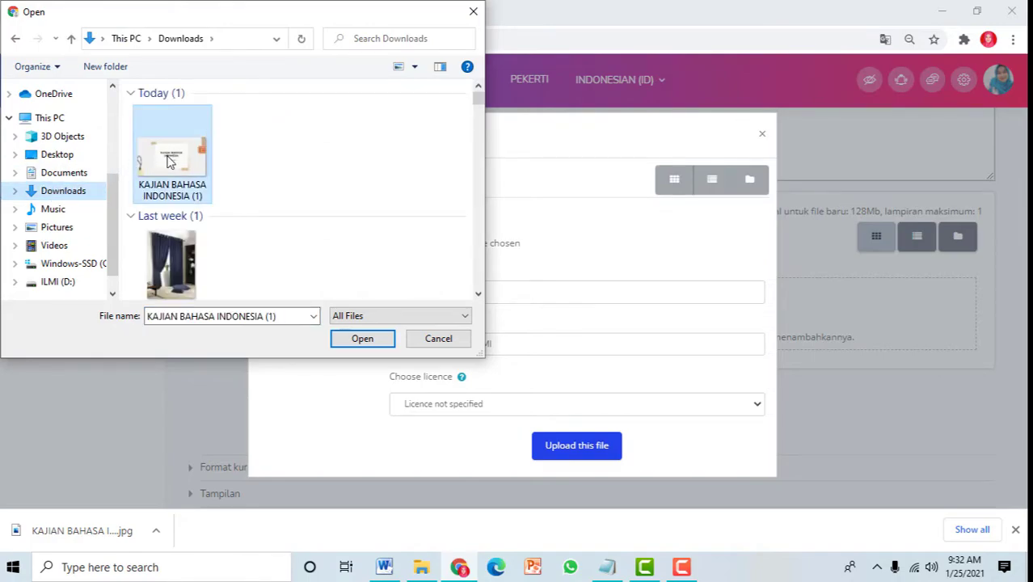
pyautogui.click(364, 339)
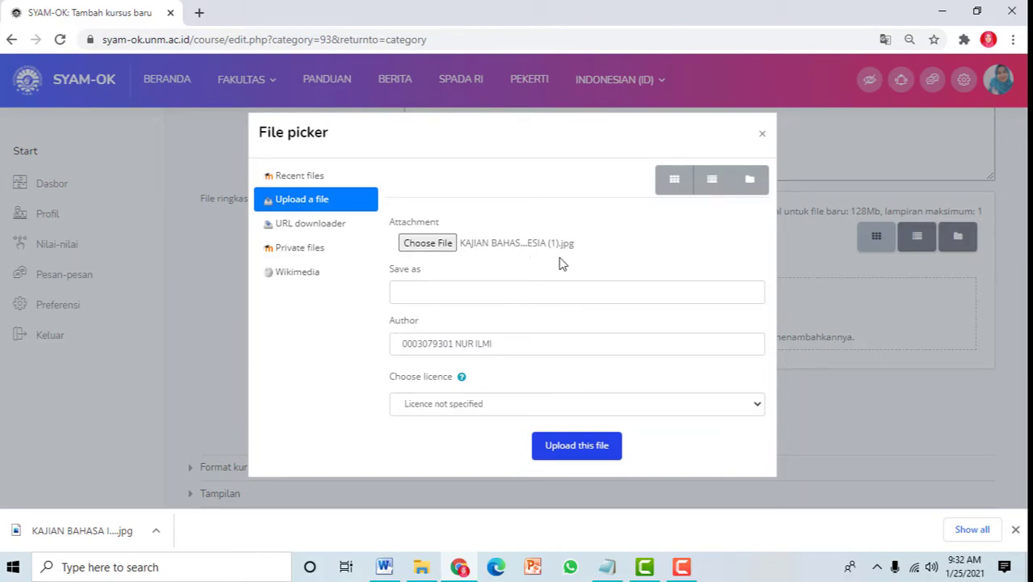
pyautogui.click(571, 452)
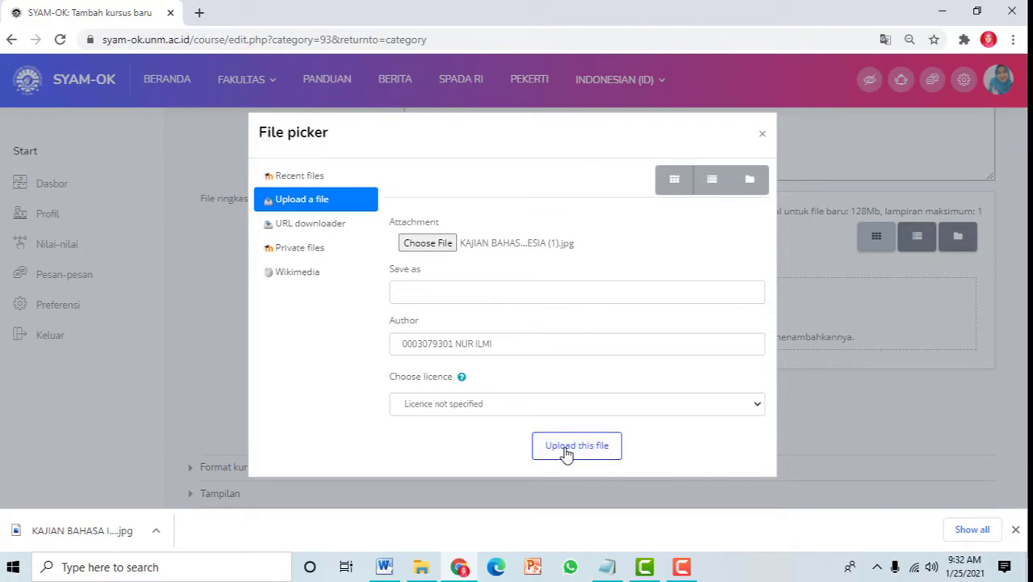
pyautogui.click(567, 455)
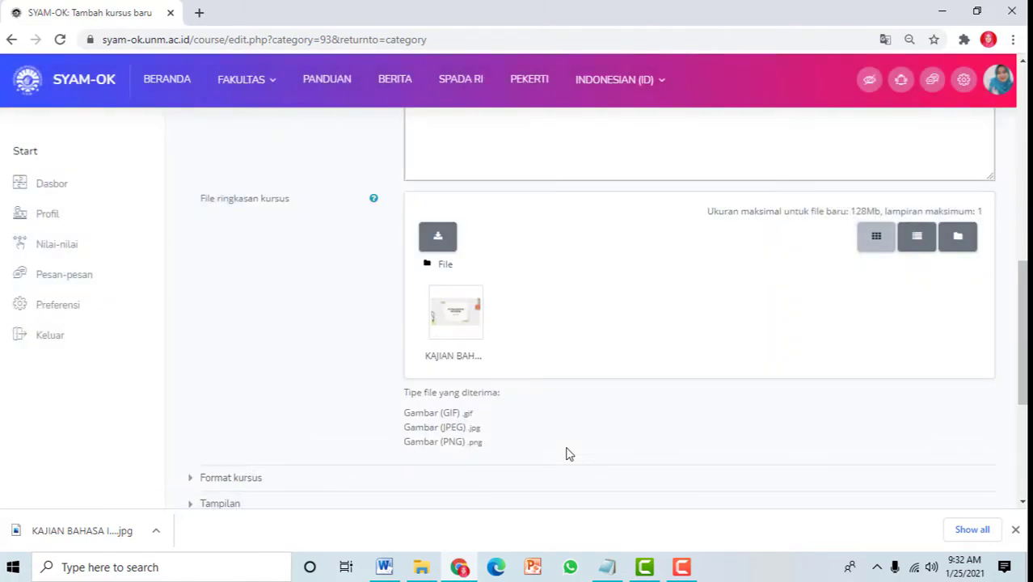
# Save the new course with Simpan dan tampilkan and look through the topics on its course page.
pyautogui.moveTo(1023, 318); pyautogui.dragTo(1023, 402)
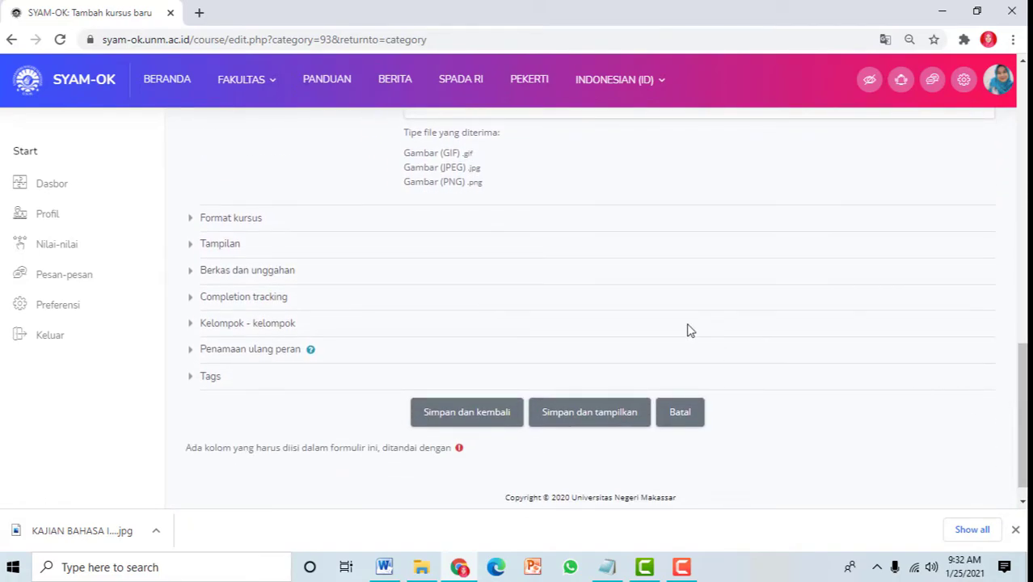
pyautogui.click(573, 415)
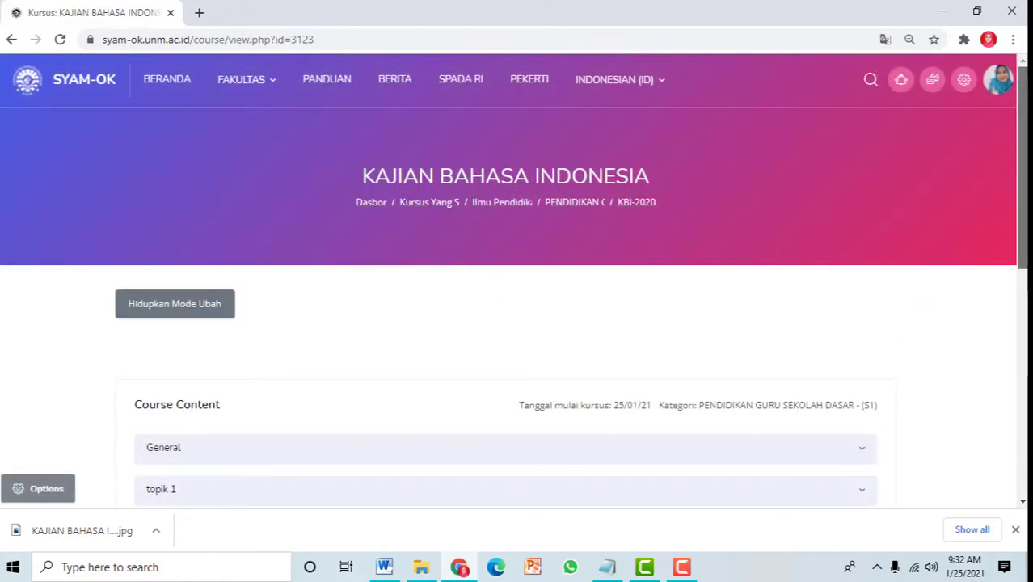
pyautogui.scroll(-4, 1012, 299)
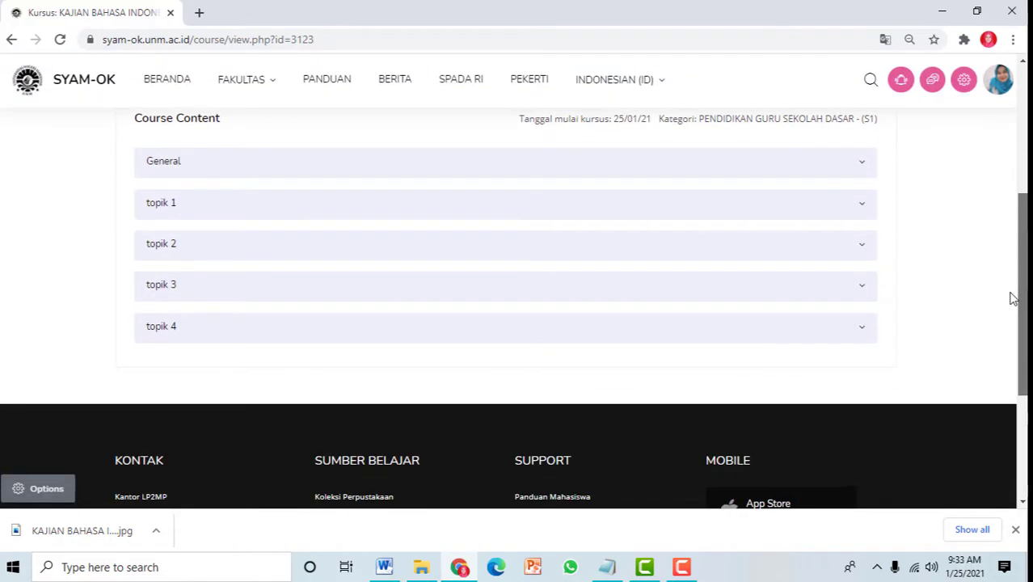
pyautogui.scroll(3, 1012, 299)
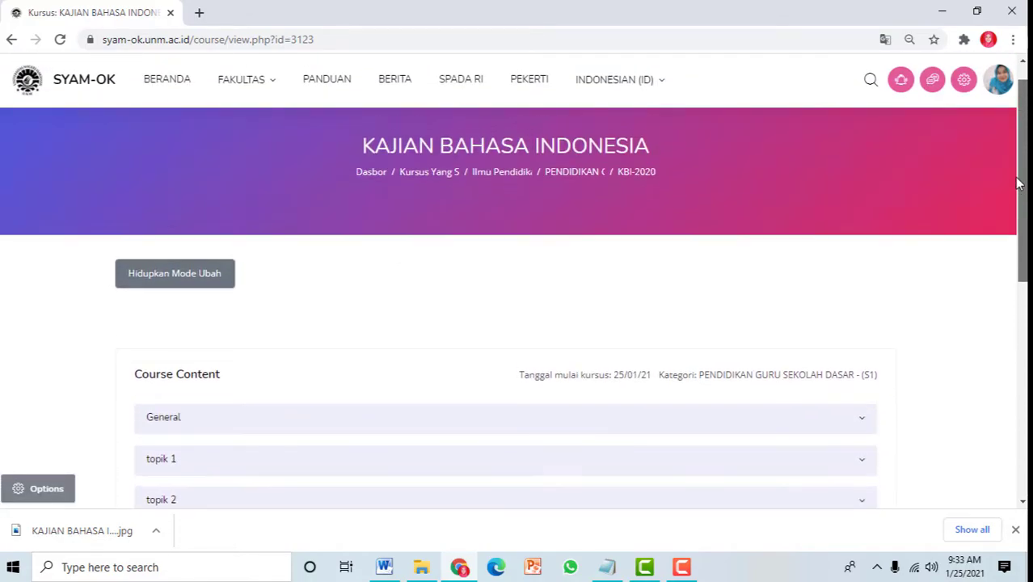
pyautogui.scroll(-1, 1015, 236)
pyautogui.scroll(-3, 1015, 235)
pyautogui.scroll(1, 1015, 291)
pyautogui.moveTo(1016, 255); pyautogui.dragTo(1023, 181)
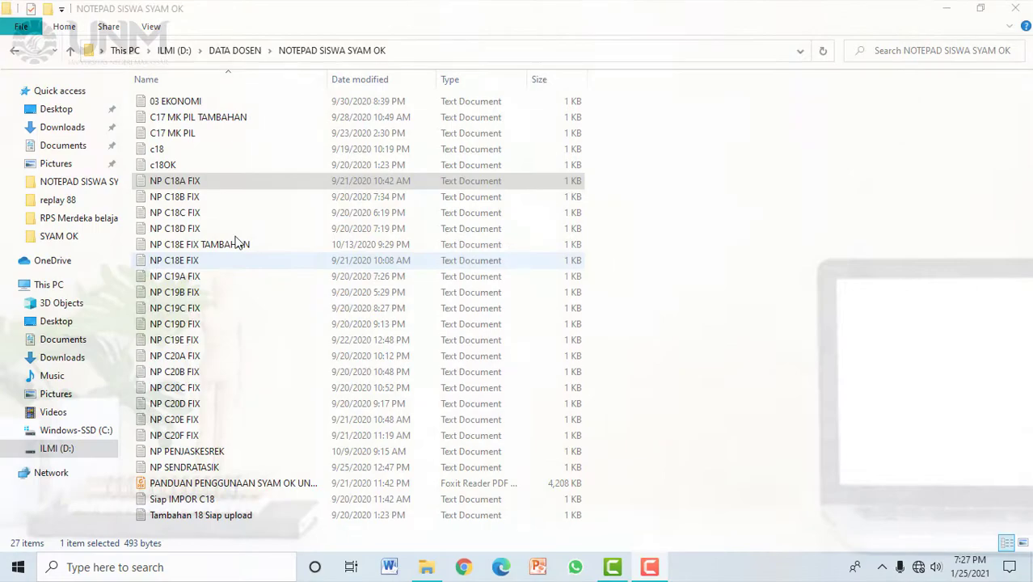
# Open NP C18A FIX from the NOTEPAD SISWA SYAM OK folder, examine how its student number and class lines are written, and close it.
pyautogui.click(295, 180)
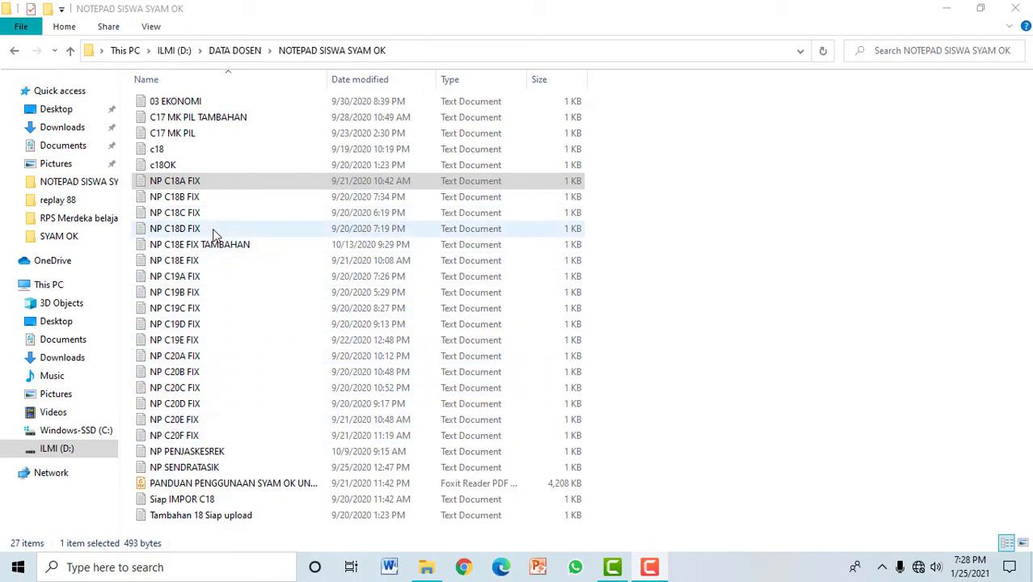
pyautogui.doubleClick(210, 187)
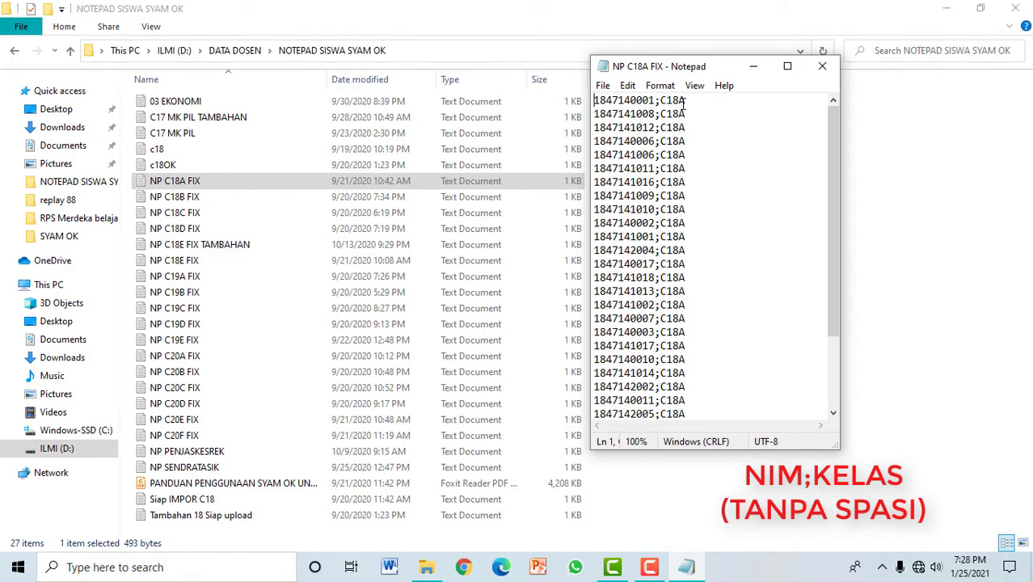
pyautogui.scroll(-3, 690, 131)
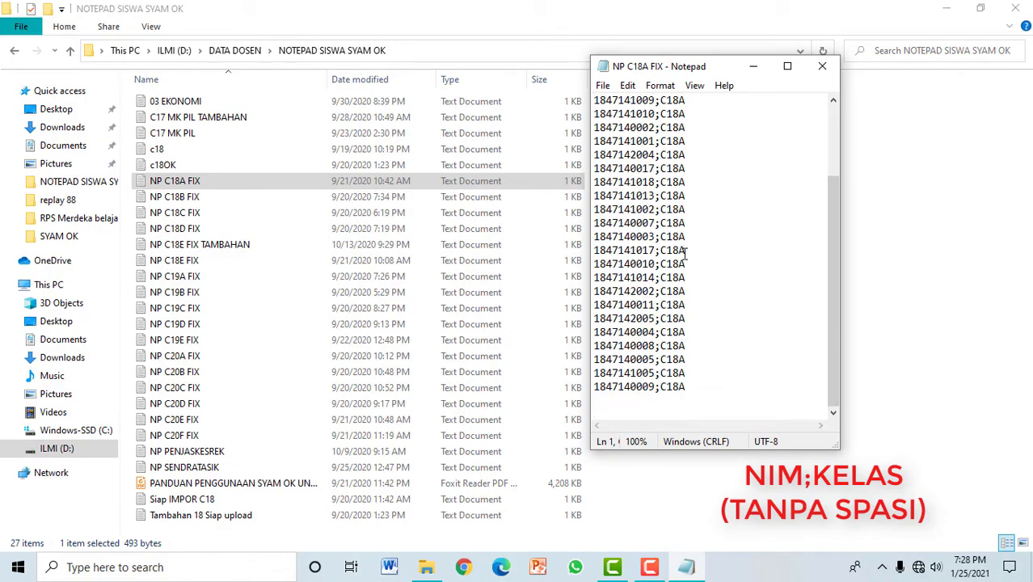
pyautogui.scroll(3, 685, 253)
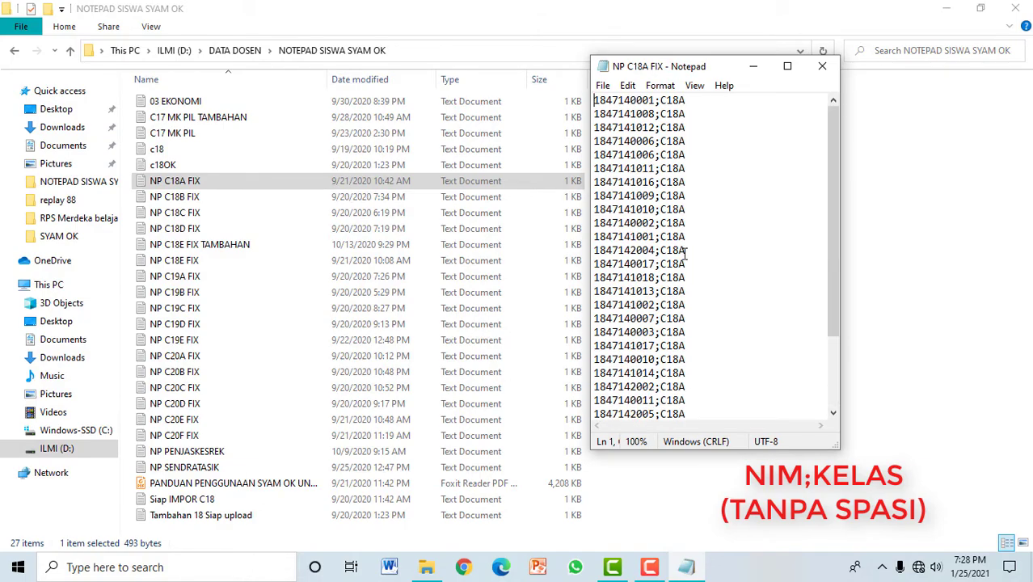
pyautogui.scroll(-3, 684, 253)
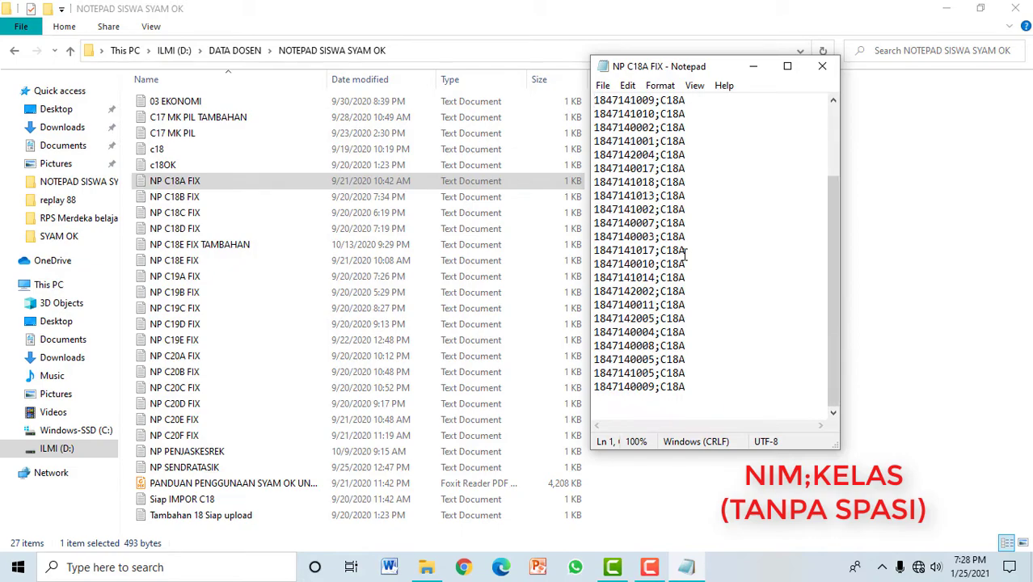
pyautogui.scroll(3, 685, 253)
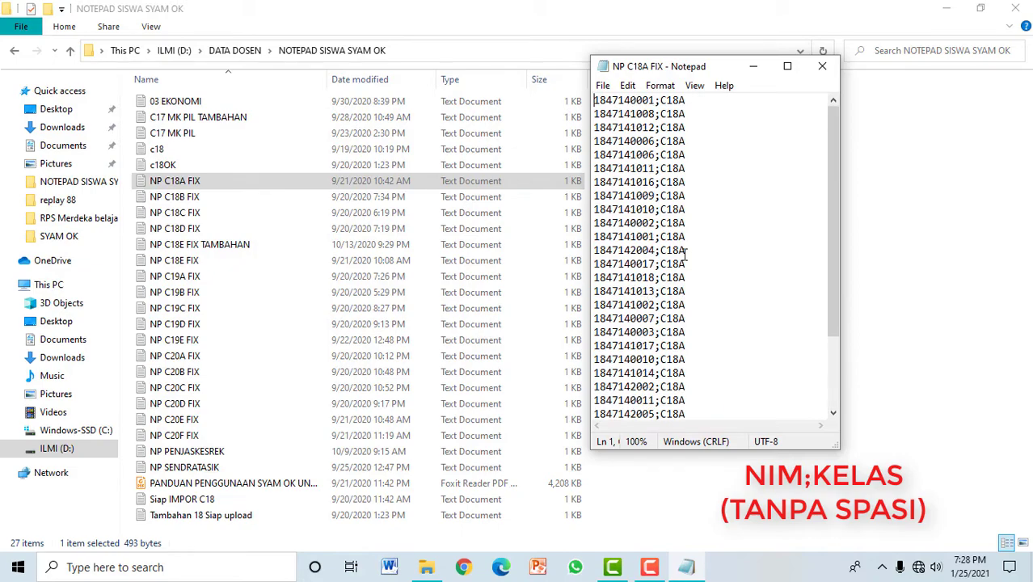
pyautogui.click(821, 66)
# In a new Notepad file, enter three student number;class lines without spaces, two for class C20A and one for C20B.
pyautogui.click(179, 568)
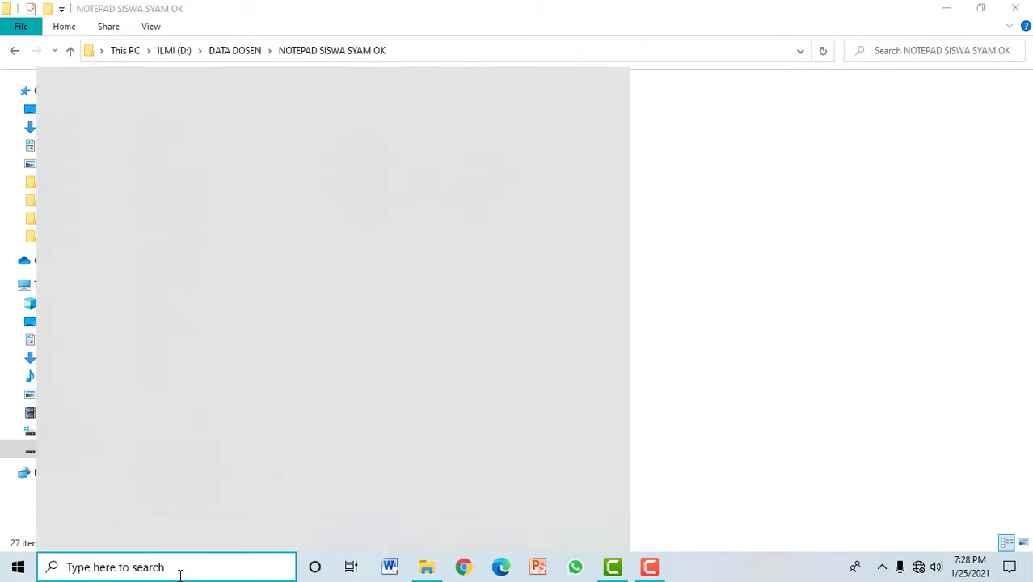
pyautogui.write('not')
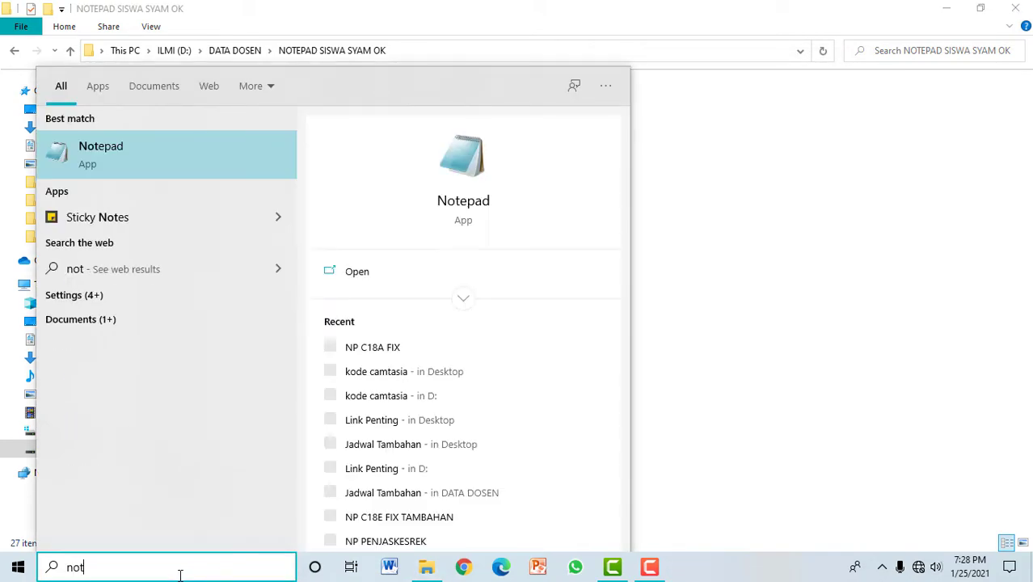
pyautogui.click(126, 154)
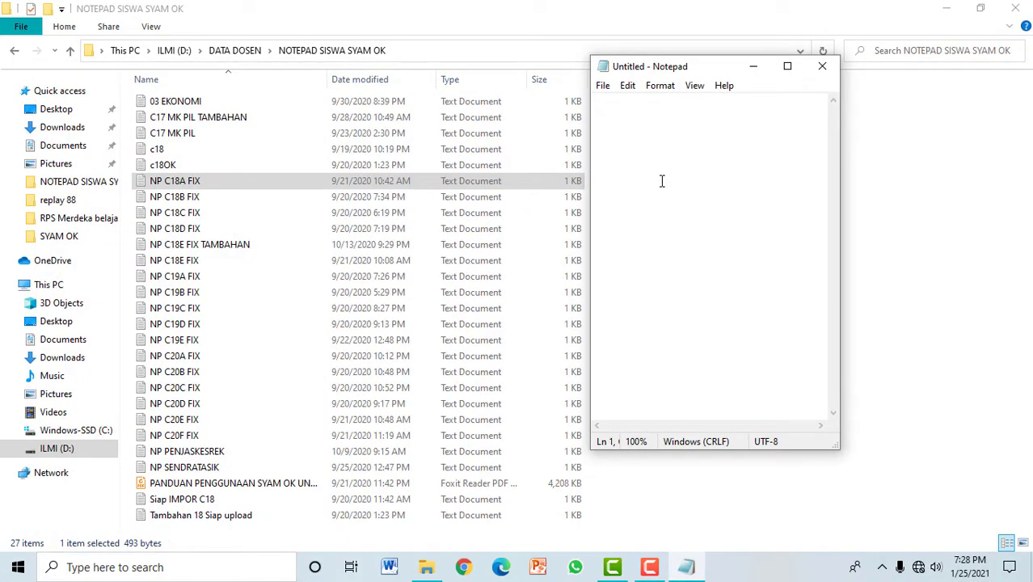
pyautogui.write('20040')
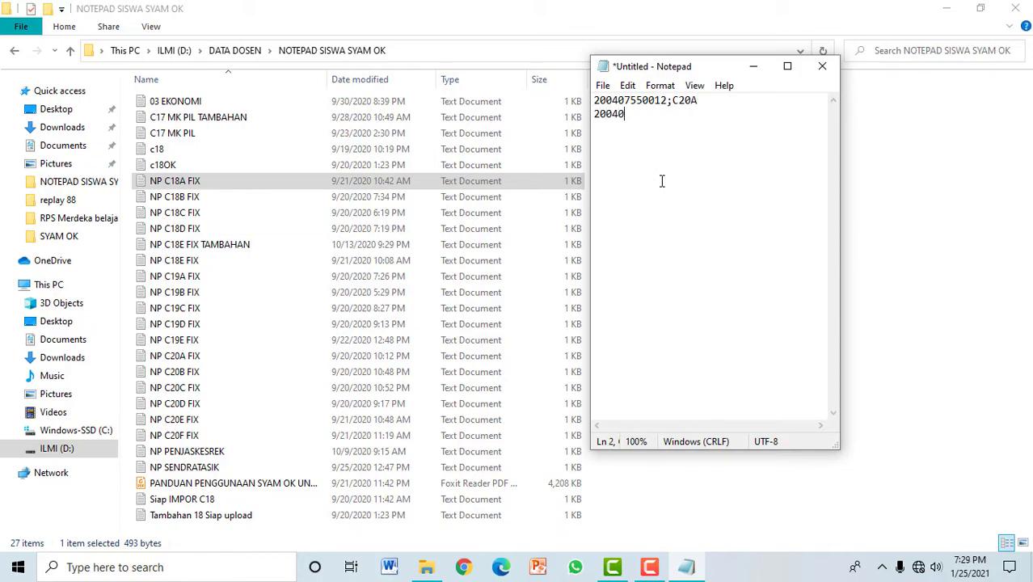
pyautogui.write('20A')
pyautogui.press('Return')
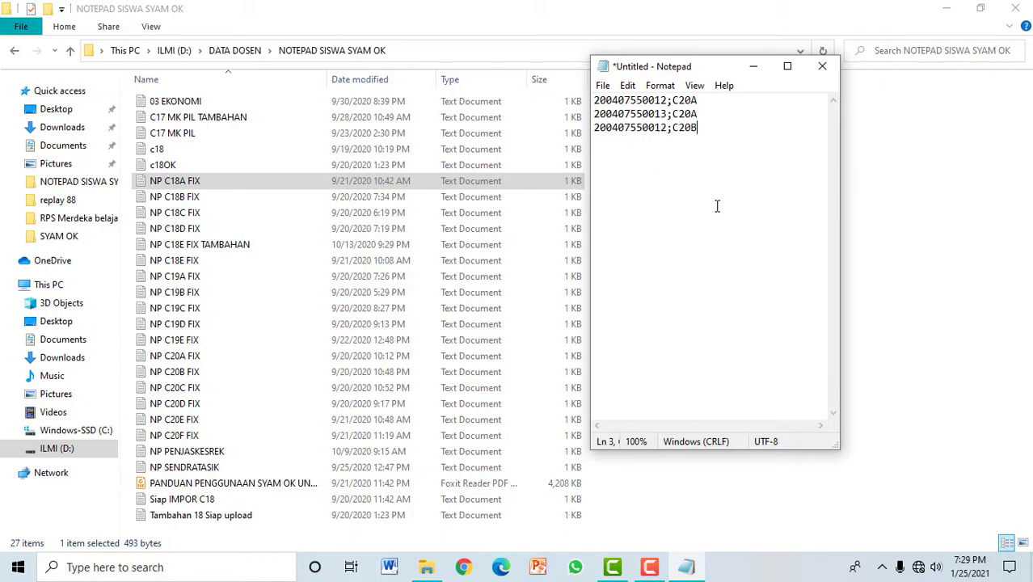
# Save the student list as "NP FIX." in the NOTEPAD SISWA SYAM OK folder and close Notepad.
pyautogui.hotkey('ctrl', 's')
pyautogui.scroll(-5, 711, 278)
pyautogui.scroll(4, 711, 279)
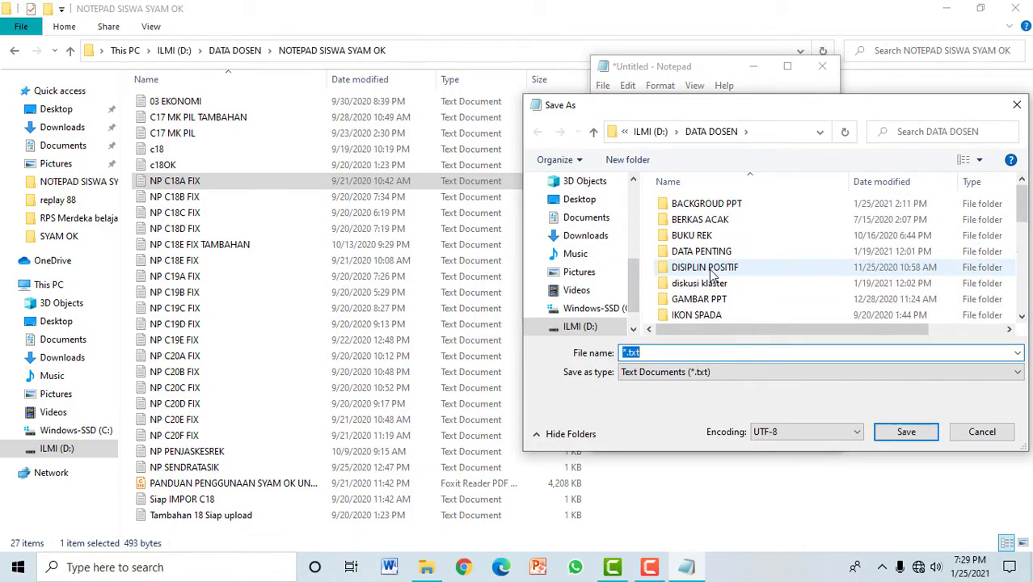
pyautogui.scroll(-3, 1025, 227)
pyautogui.doubleClick(791, 261)
pyautogui.write('N')
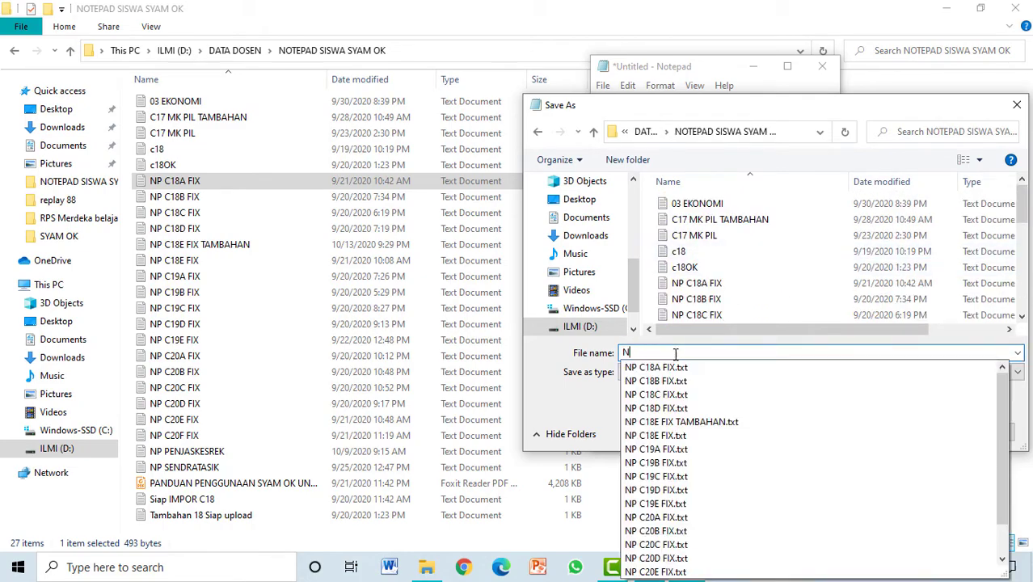
pyautogui.write('P FIX.')
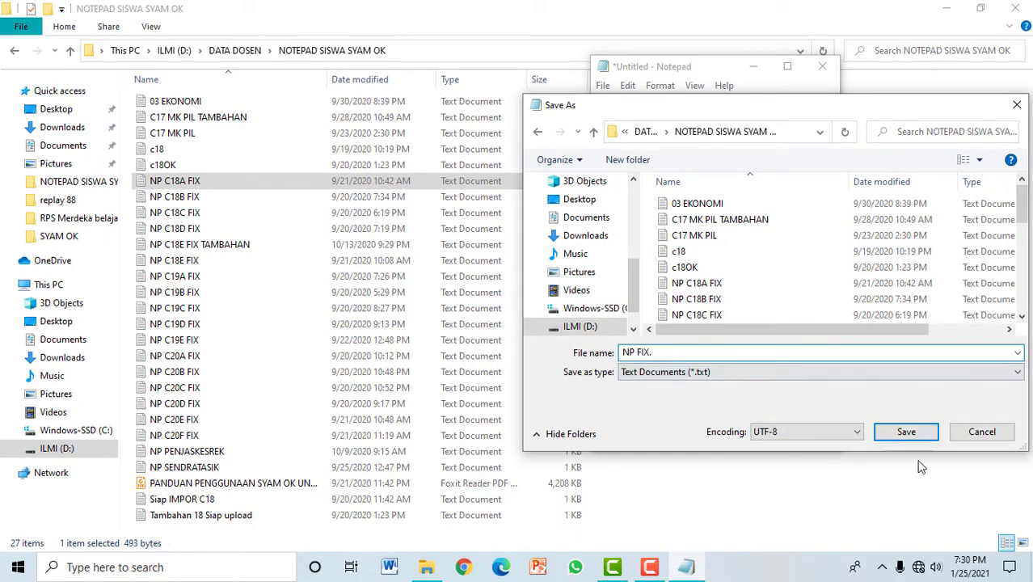
pyautogui.click(912, 435)
pyautogui.click(822, 68)
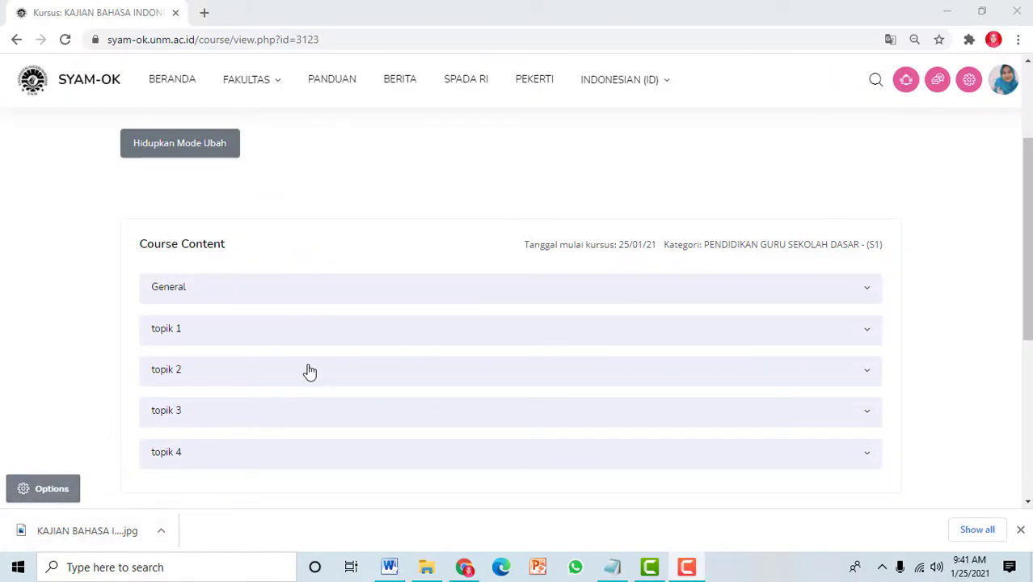
# Switch to the course page in Chrome and open Import Enrolls from the user section of the course administration, down to its Group Options.
pyautogui.click(45, 492)
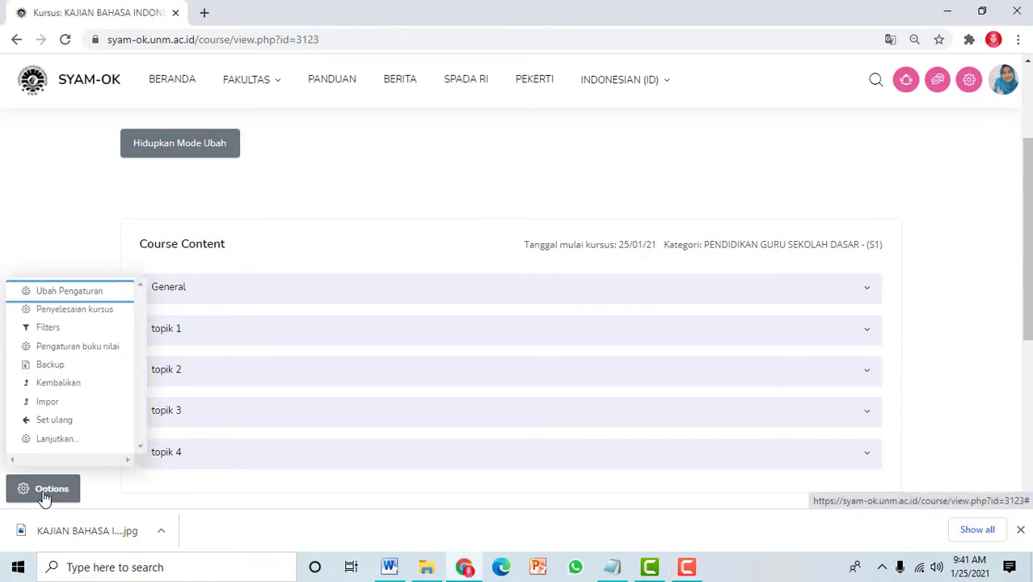
pyautogui.click(69, 444)
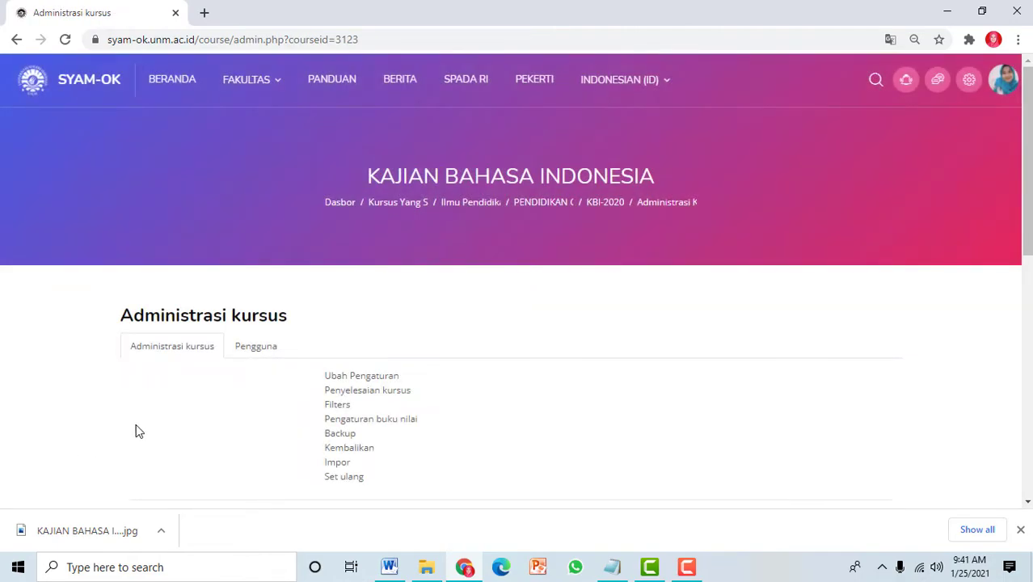
pyautogui.click(257, 347)
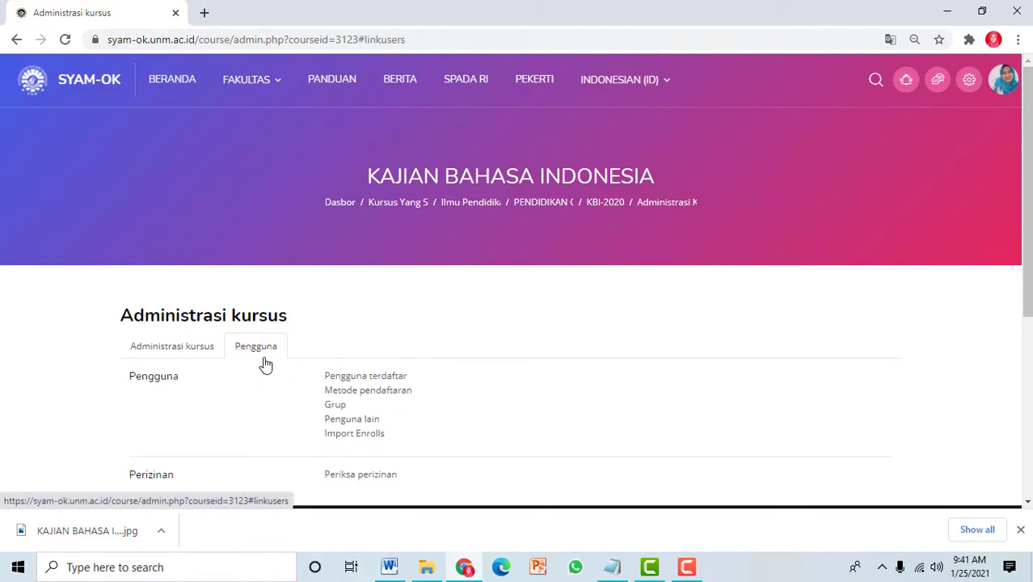
pyautogui.click(350, 440)
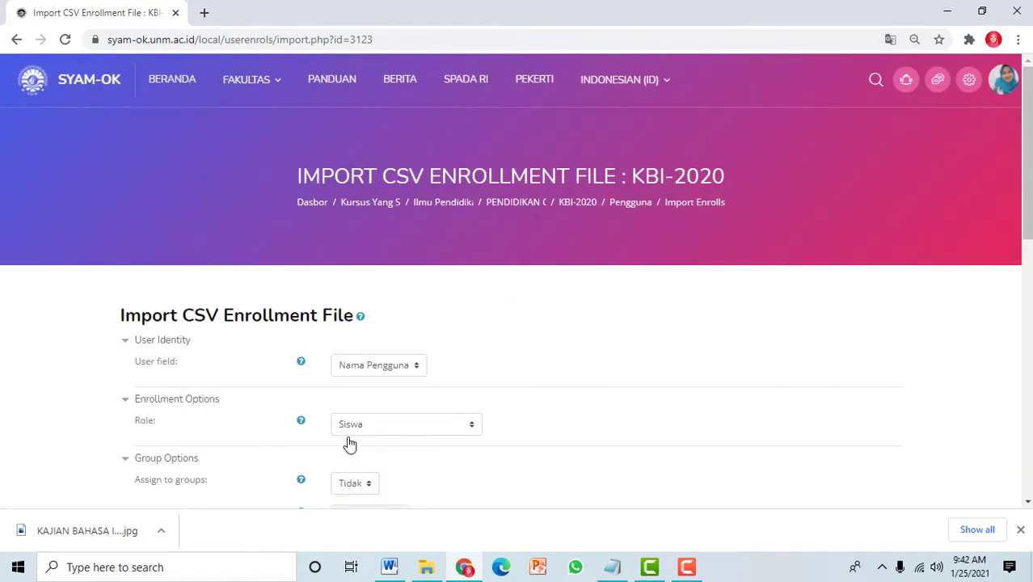
pyautogui.scroll(-1, 347, 443)
pyautogui.scroll(-1, 335, 427)
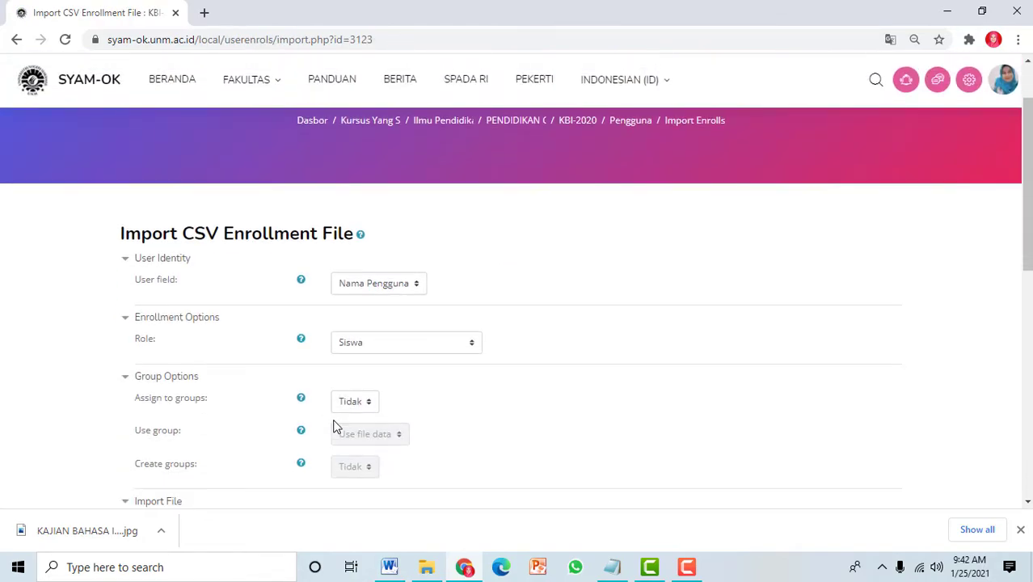
pyautogui.scroll(-1, 312, 415)
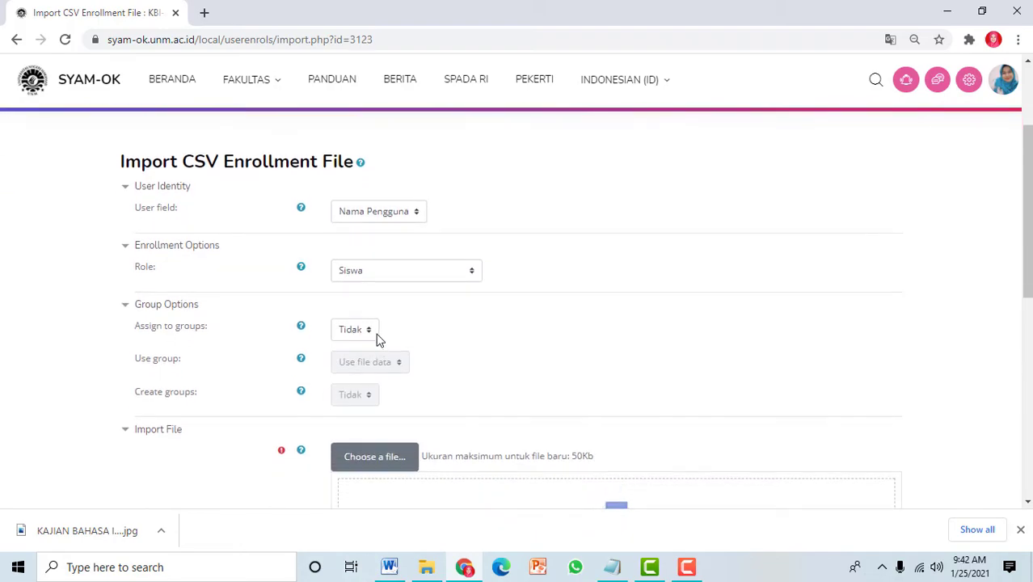
# Set both Assign to groups and Create groups to Ya in the enrolment import's Group Options.
pyautogui.click(370, 332)
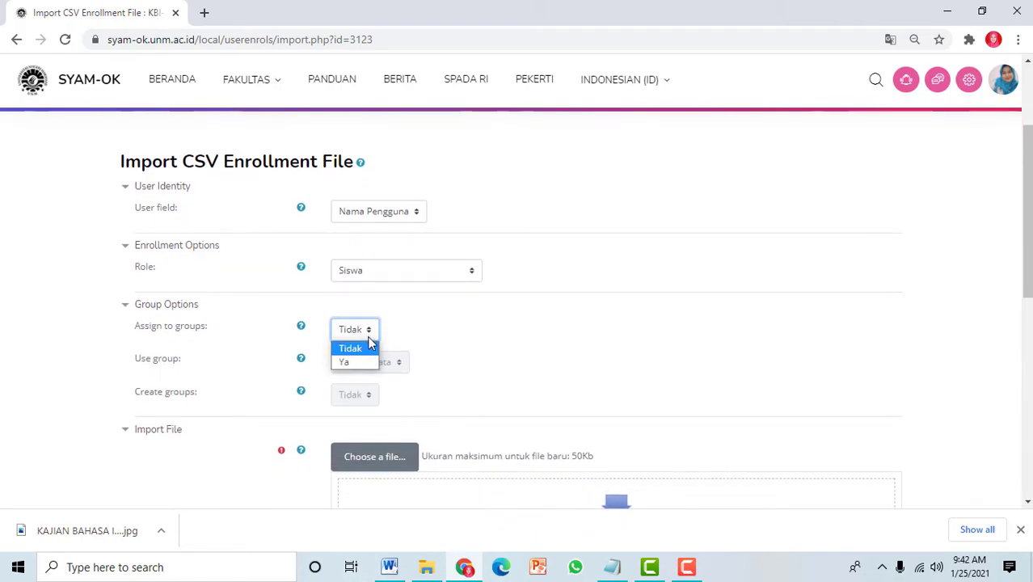
pyautogui.click(362, 363)
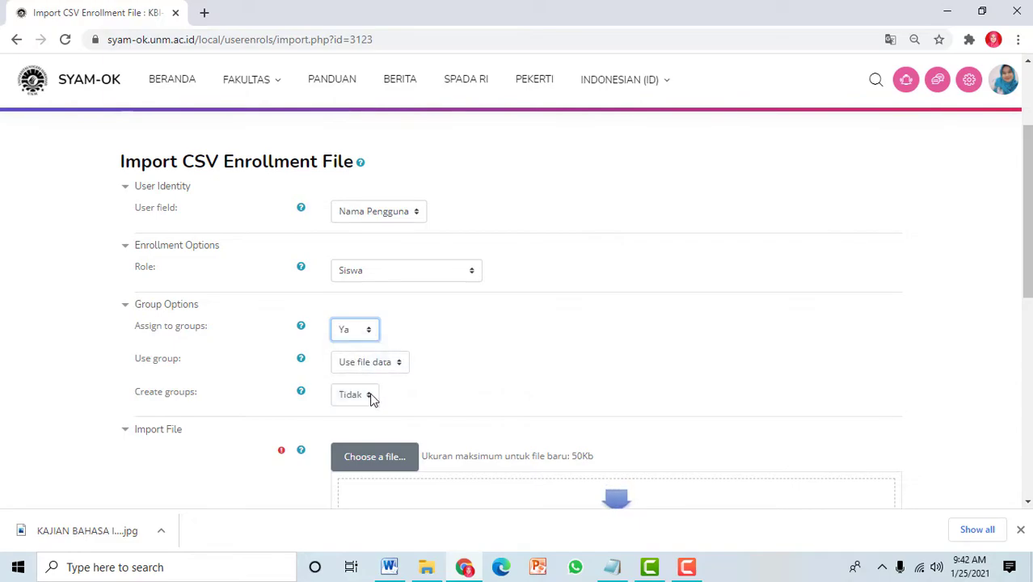
pyautogui.click(371, 396)
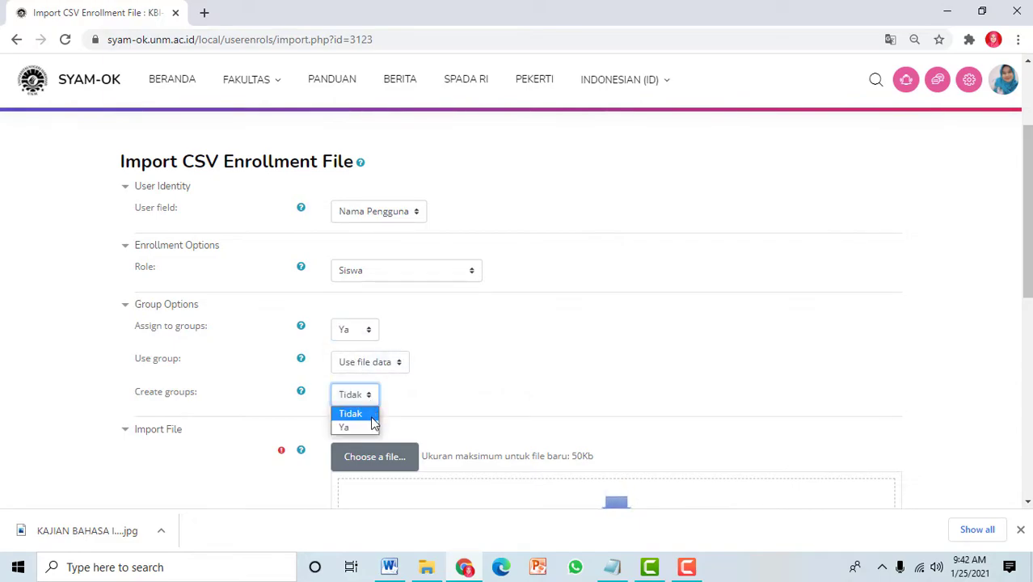
pyautogui.click(365, 428)
# Upload NP C20A FIX from the NOTEPAD SISWA SYAM OK folder as the enrolment import file.
pyautogui.moveTo(1023, 232); pyautogui.dragTo(1021, 278)
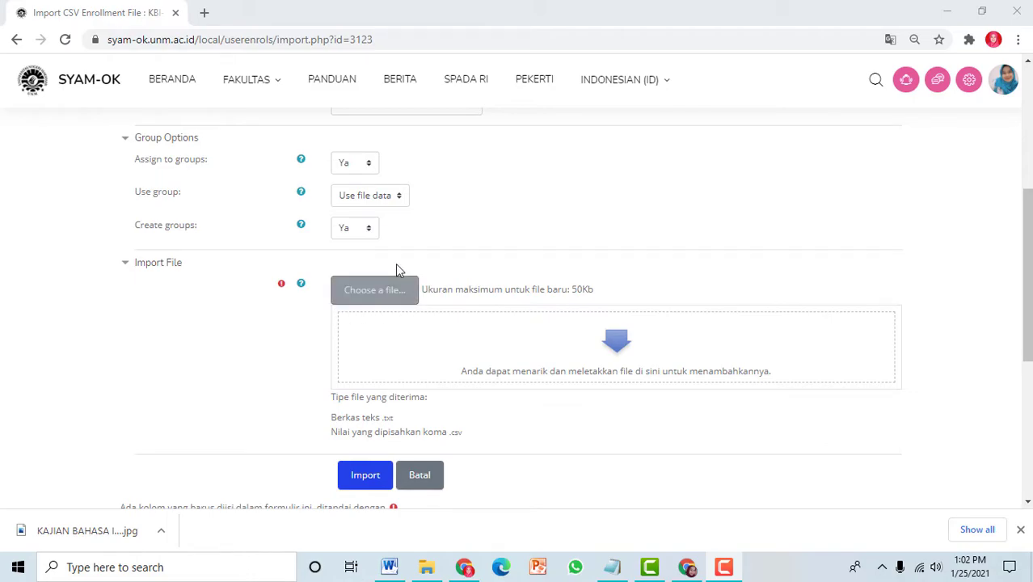
pyautogui.click(370, 305)
pyautogui.click(370, 305)
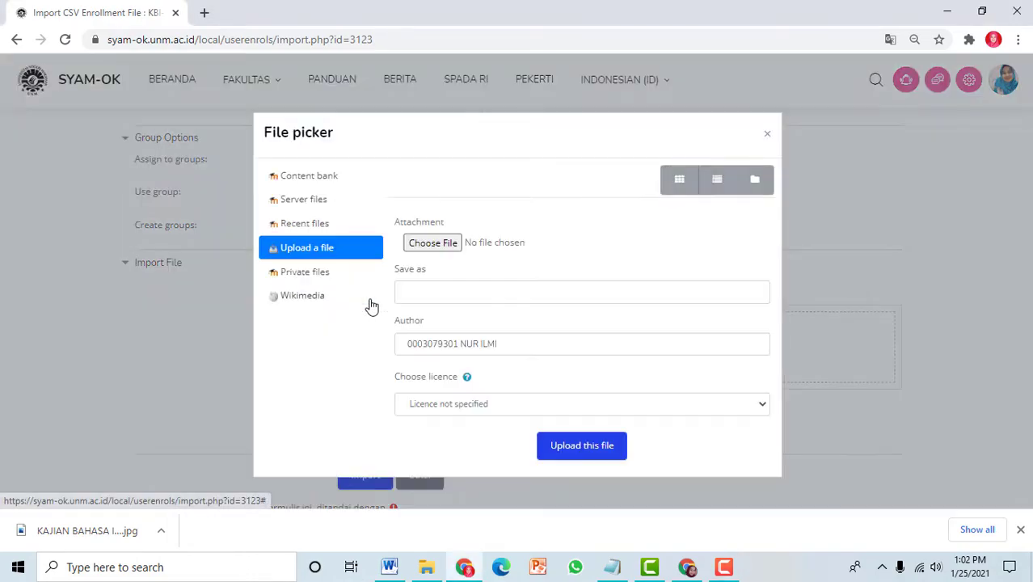
pyautogui.click(426, 253)
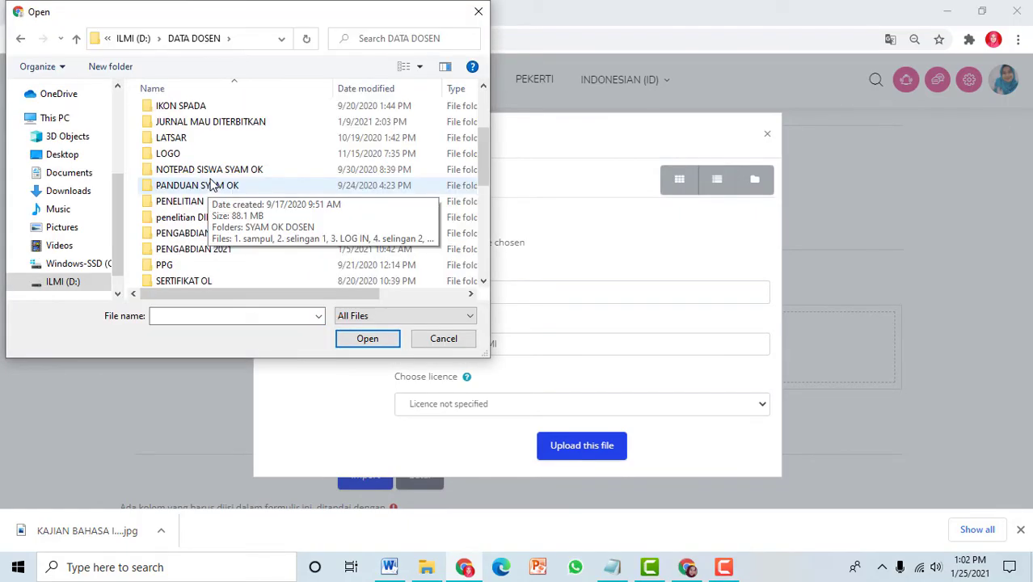
pyautogui.doubleClick(212, 170)
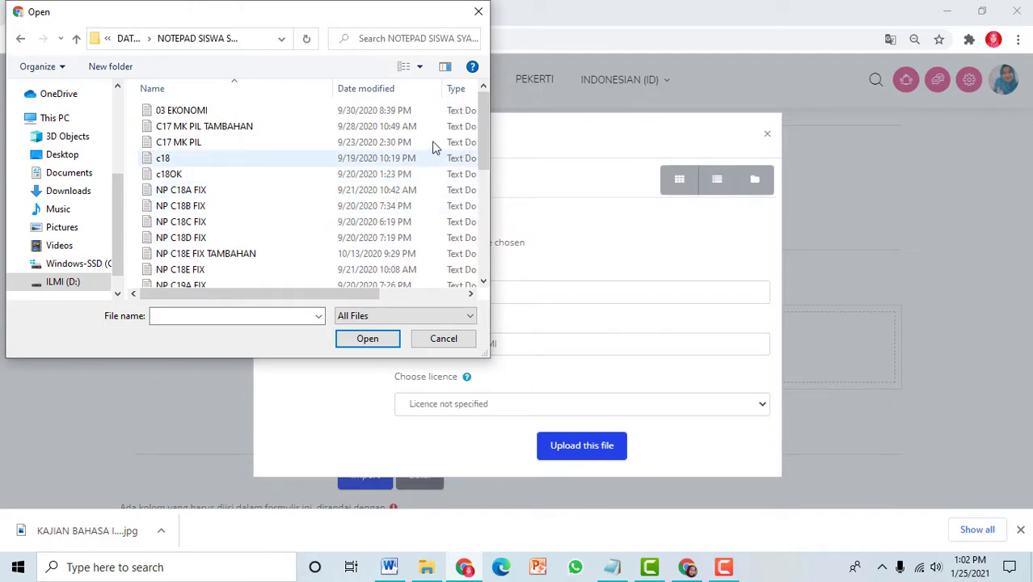
pyautogui.moveTo(487, 104); pyautogui.dragTo(477, 186)
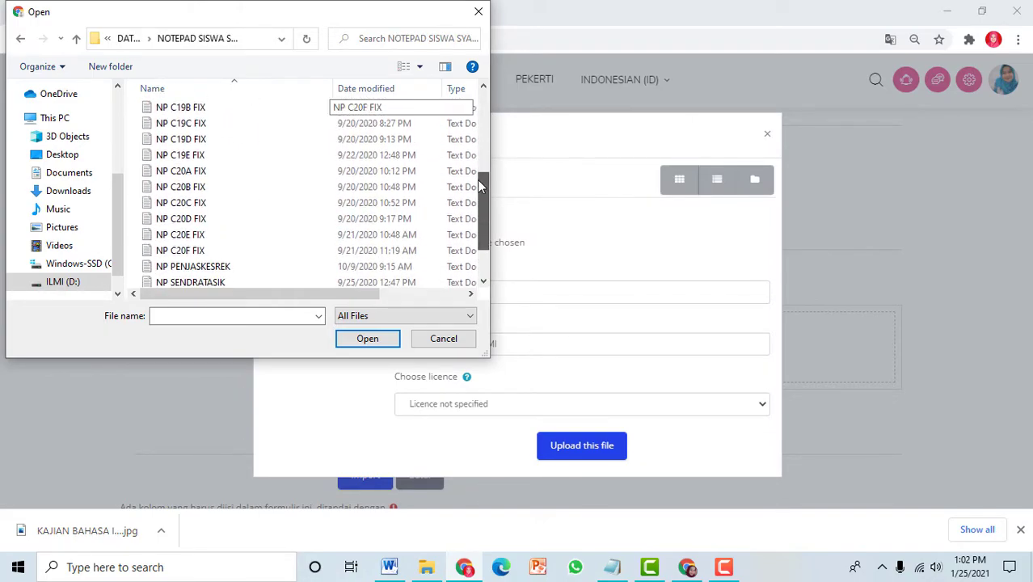
pyautogui.click(251, 172)
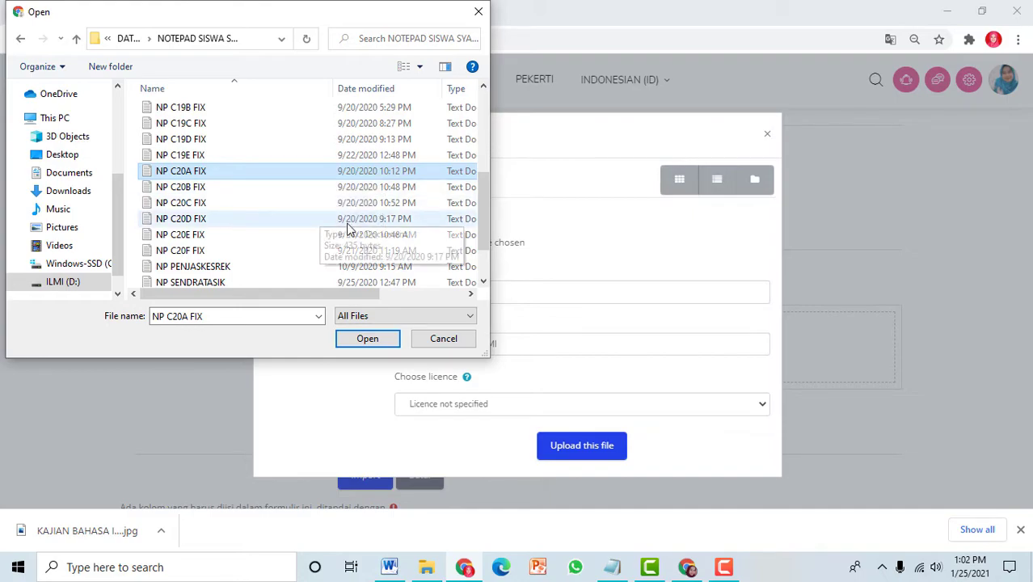
pyautogui.click(368, 338)
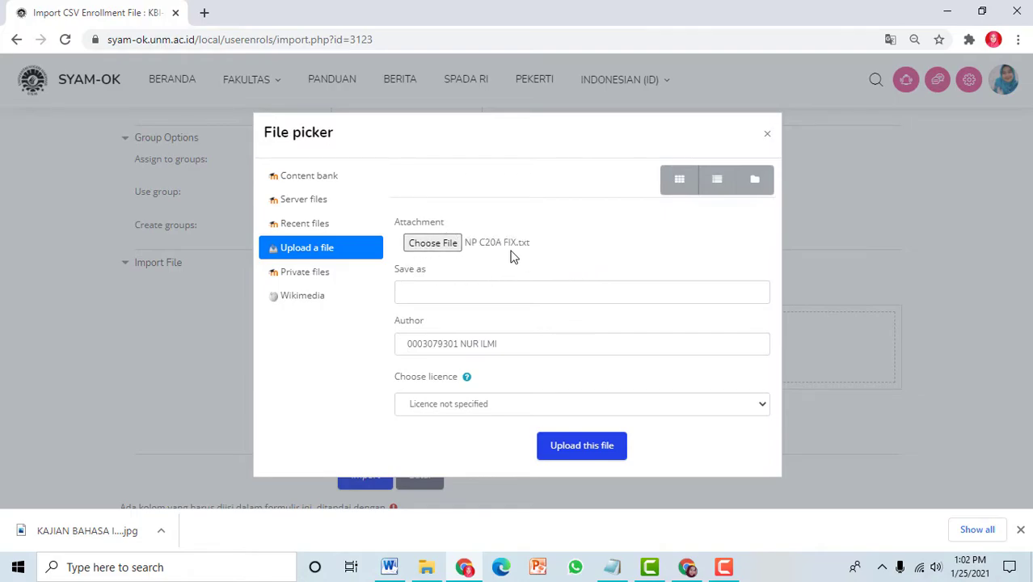
pyautogui.click(581, 445)
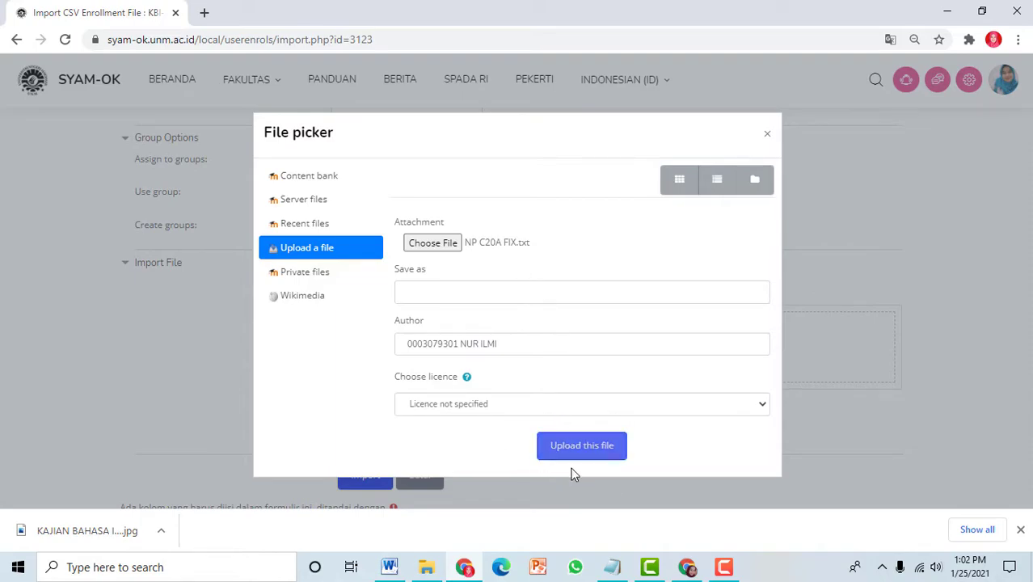
pyautogui.click(590, 446)
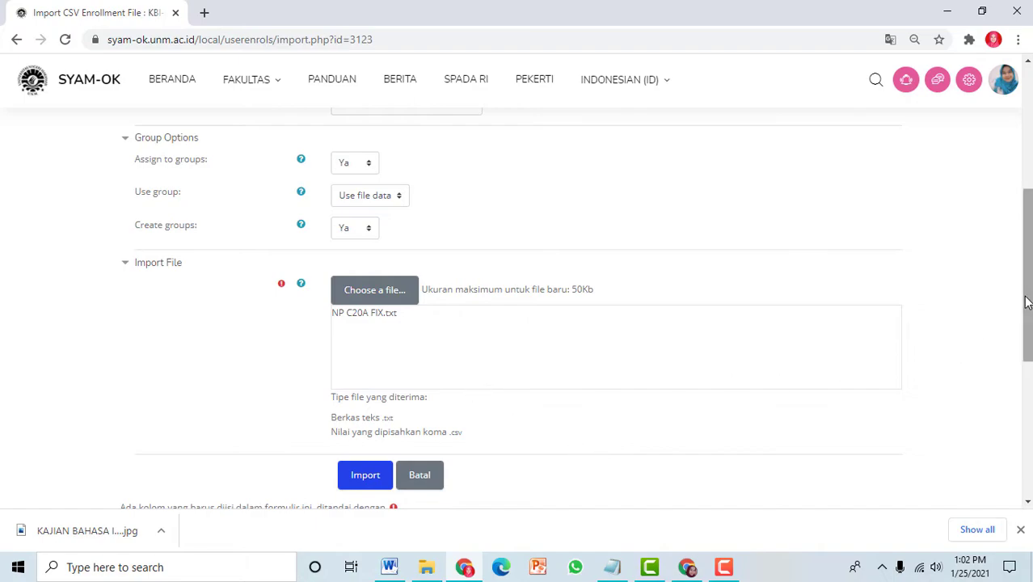
# Import the enrolment file and continue to the course's group page.
pyautogui.moveTo(1027, 301); pyautogui.dragTo(1020, 340)
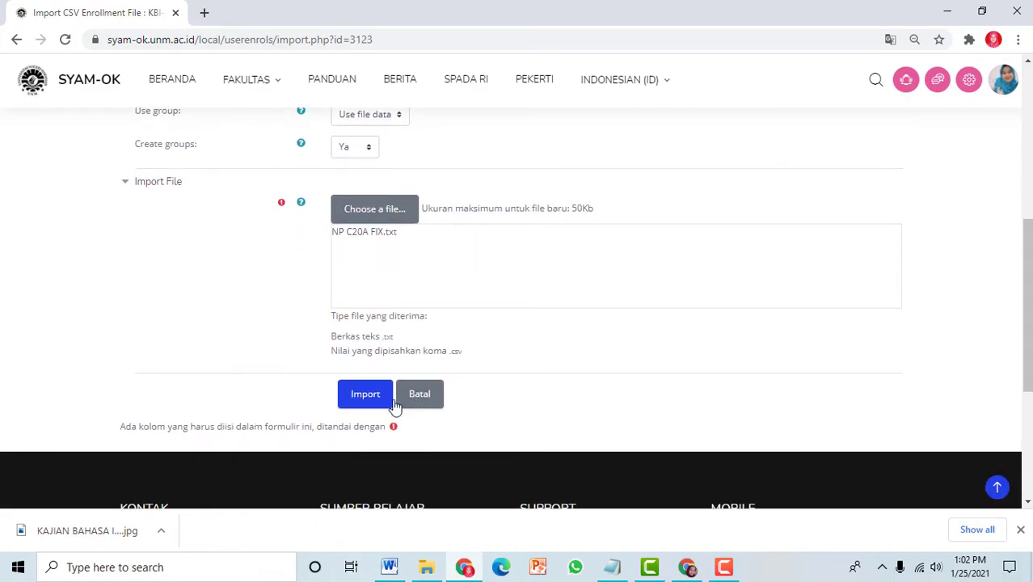
pyautogui.click(367, 396)
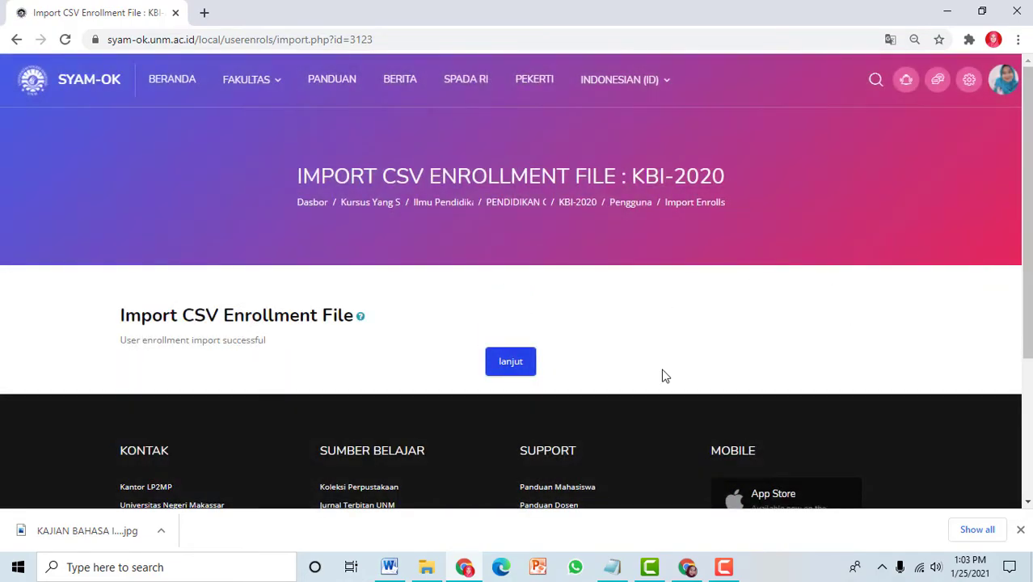
pyautogui.click(507, 365)
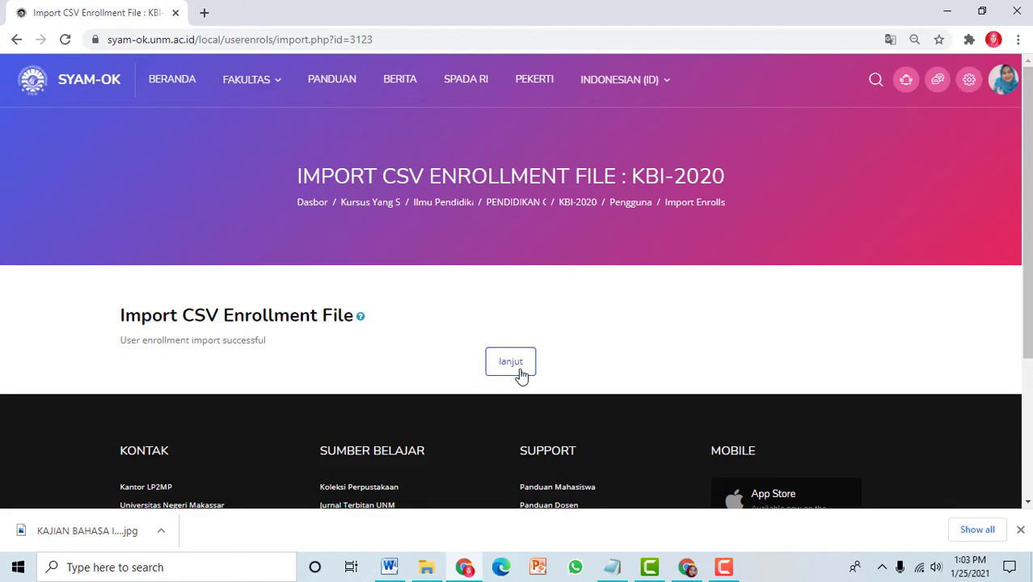
pyautogui.click(510, 362)
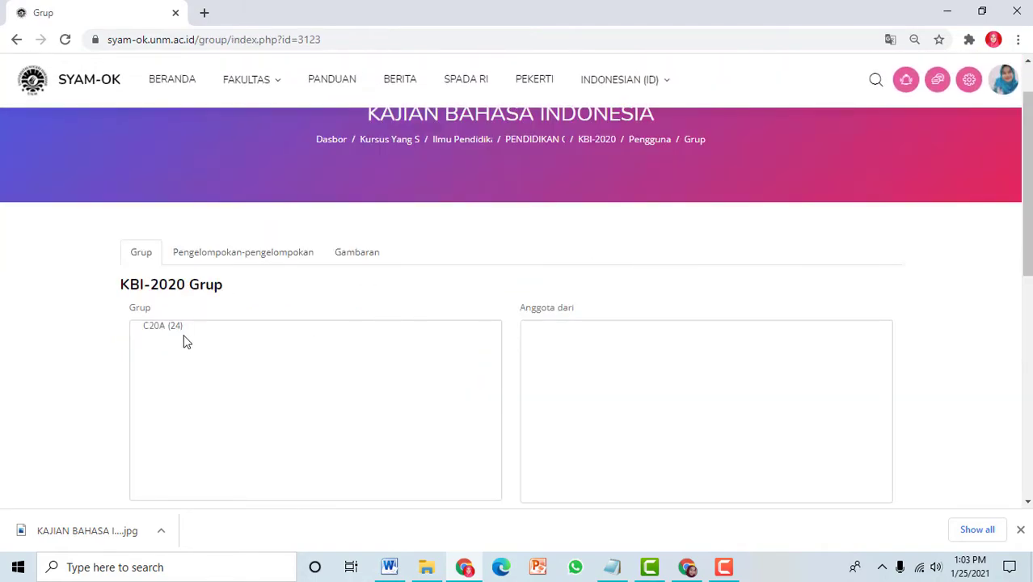
# Select group C20A and look through the list of its members.
pyautogui.click(176, 330)
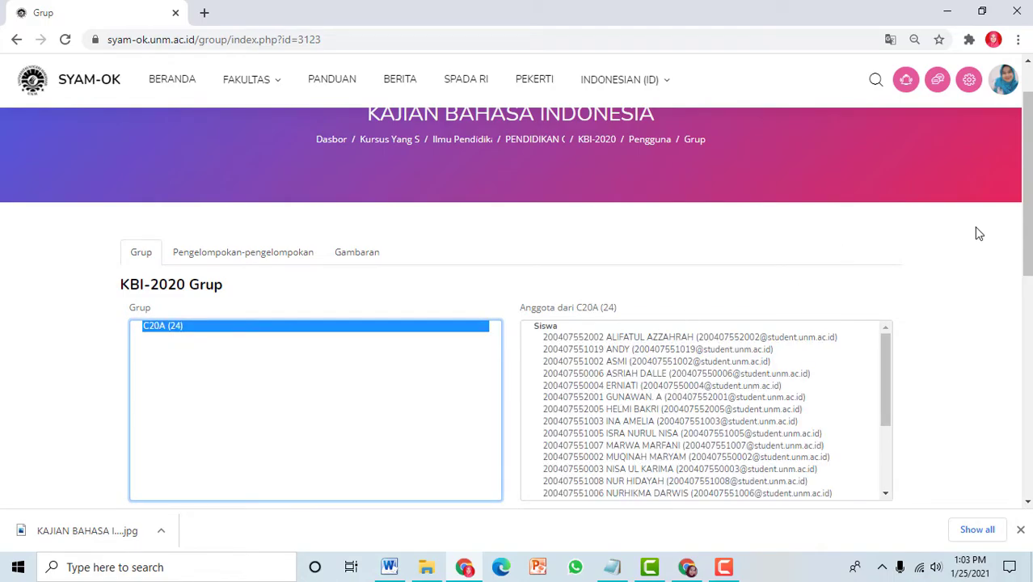
pyautogui.scroll(-1, 552, 222)
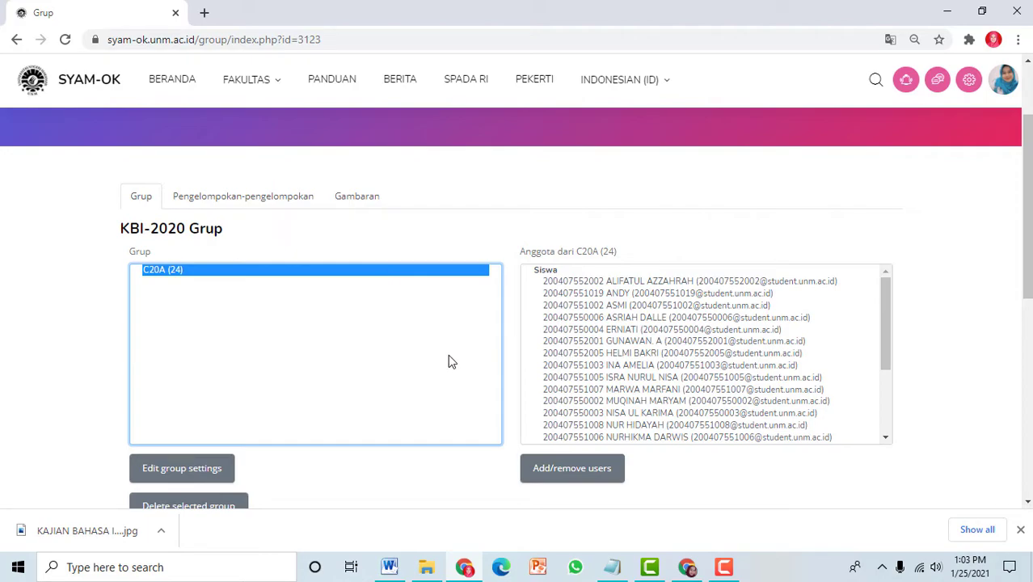
pyautogui.moveTo(882, 312)
pyautogui.mouseDown()
pyautogui.moveTo(894, 387)
pyautogui.moveTo(890, 305)
pyautogui.mouseUp()
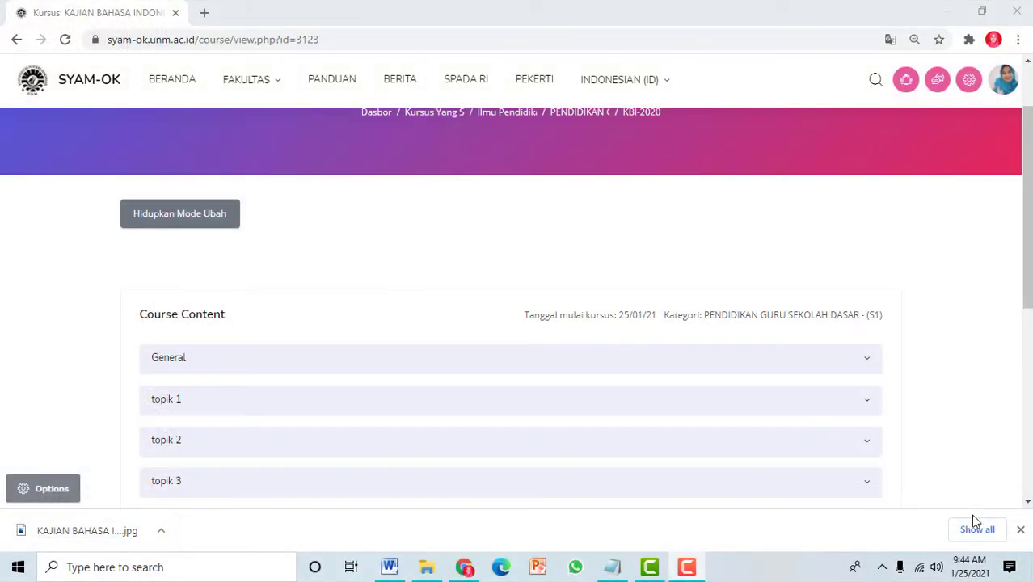
# Turn on editing mode on the KAJIAN BAHASA INDONESIA course page.
pyautogui.scroll(1, 983, 272)
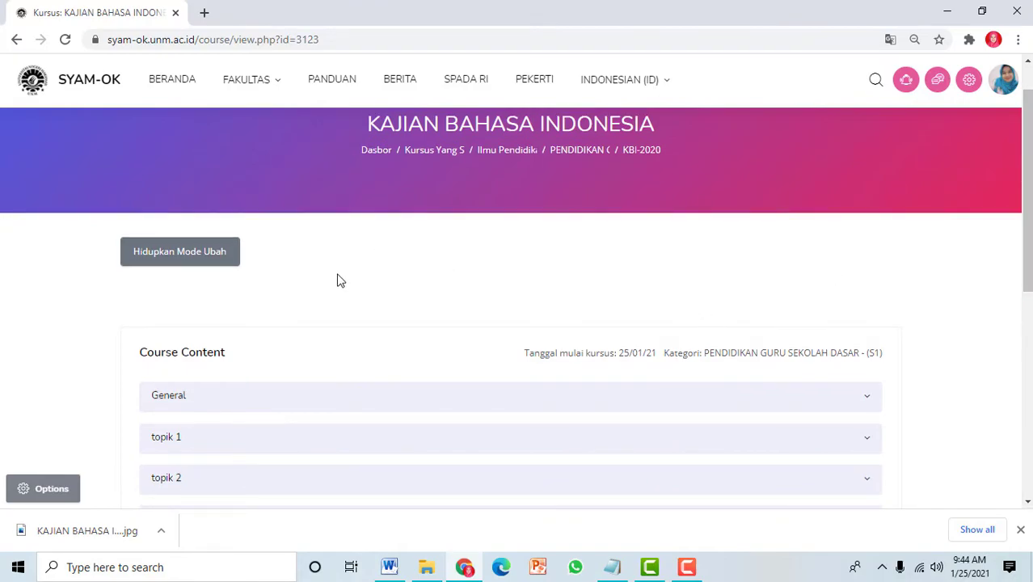
pyautogui.click(230, 263)
pyautogui.click(182, 265)
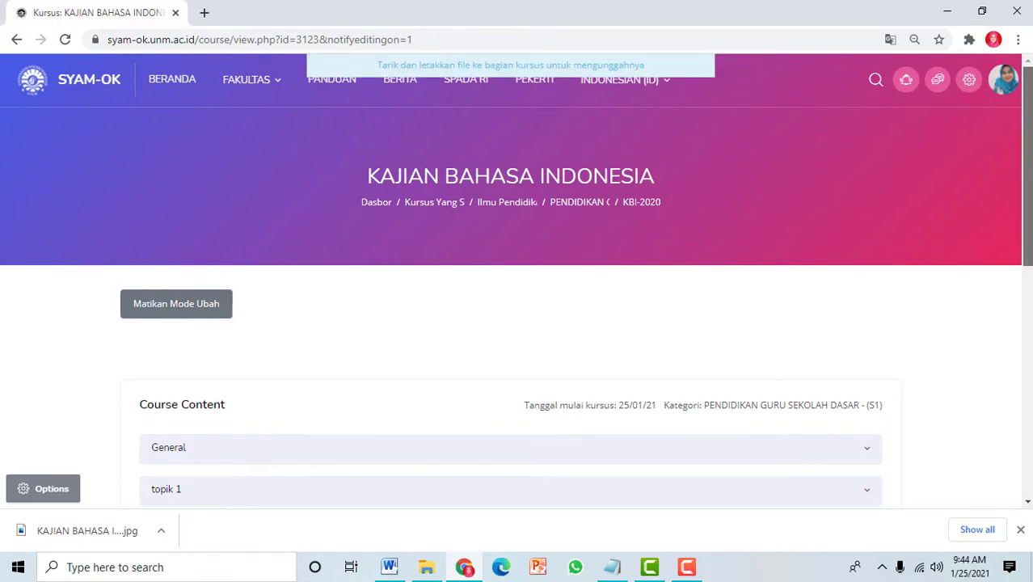
# Open topik 1 of the course content for editing and set its section name to "1. Kajian Bahasa Indonesia".
pyautogui.scroll(-2, 946, 311)
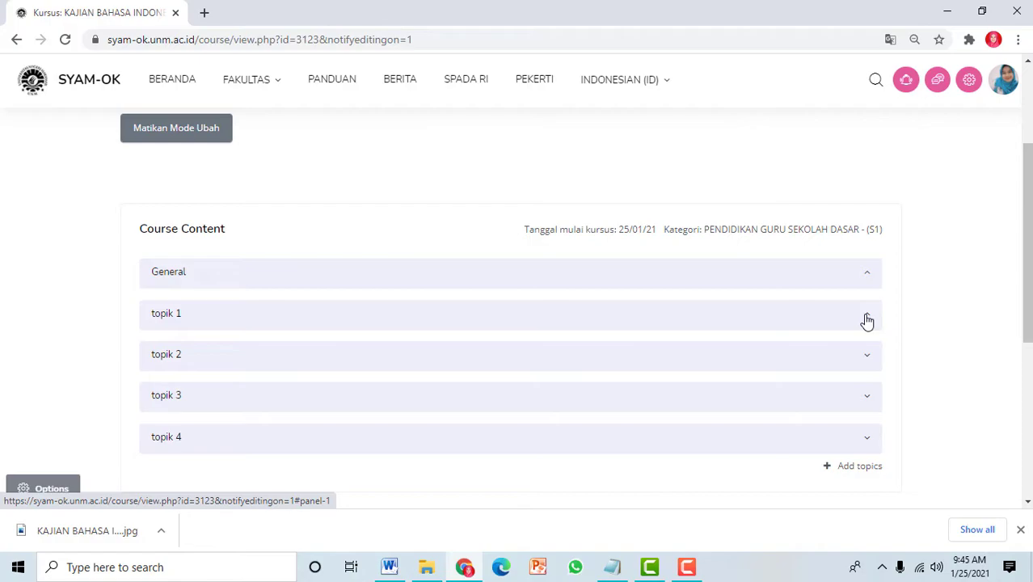
pyautogui.click(867, 320)
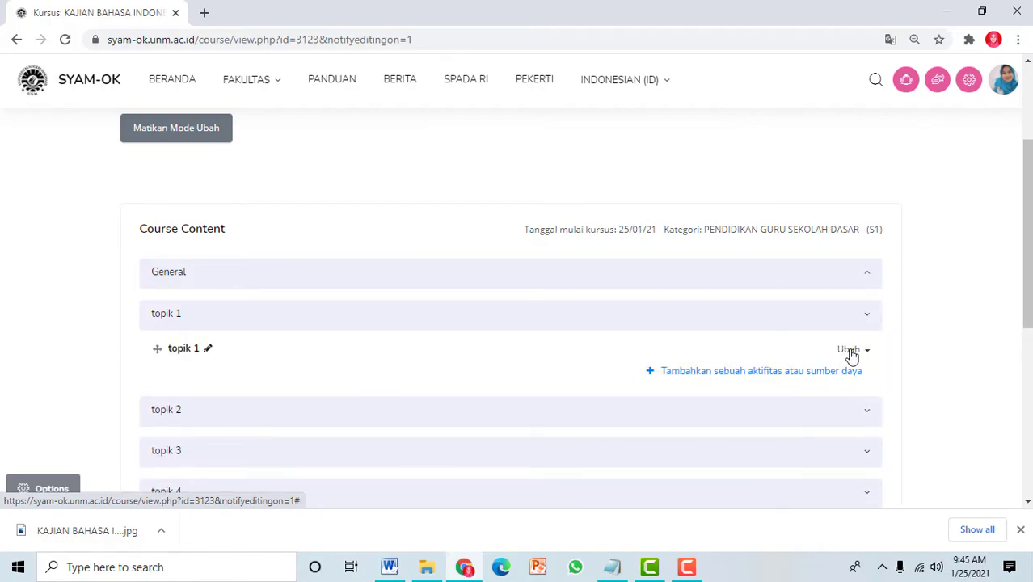
pyautogui.click(848, 353)
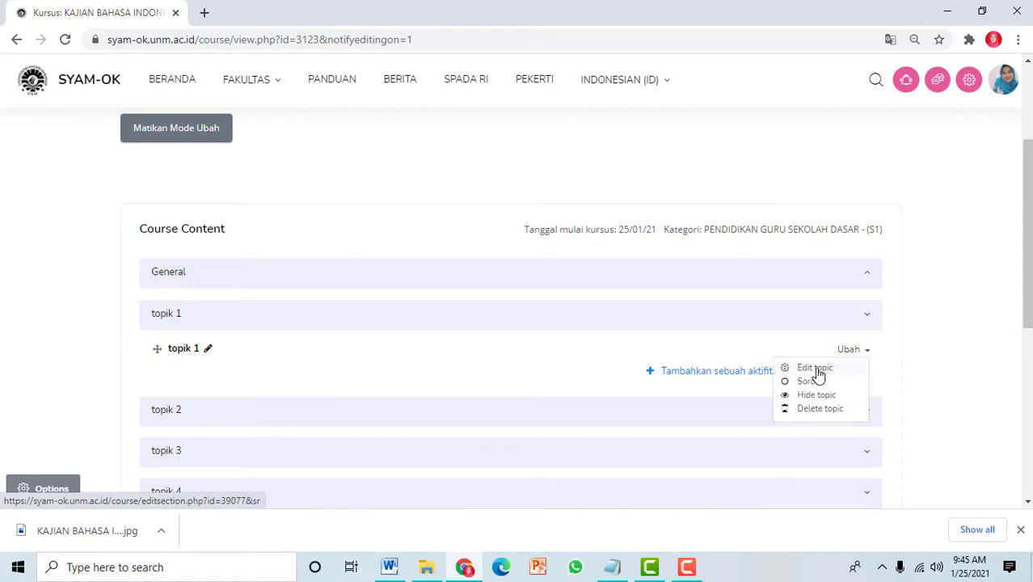
pyautogui.click(818, 374)
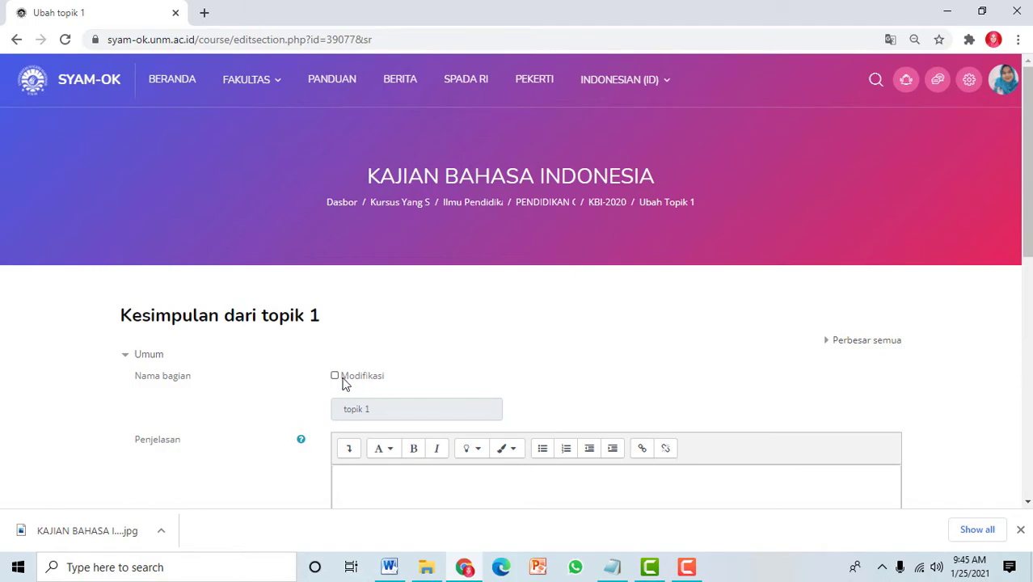
pyautogui.click(335, 377)
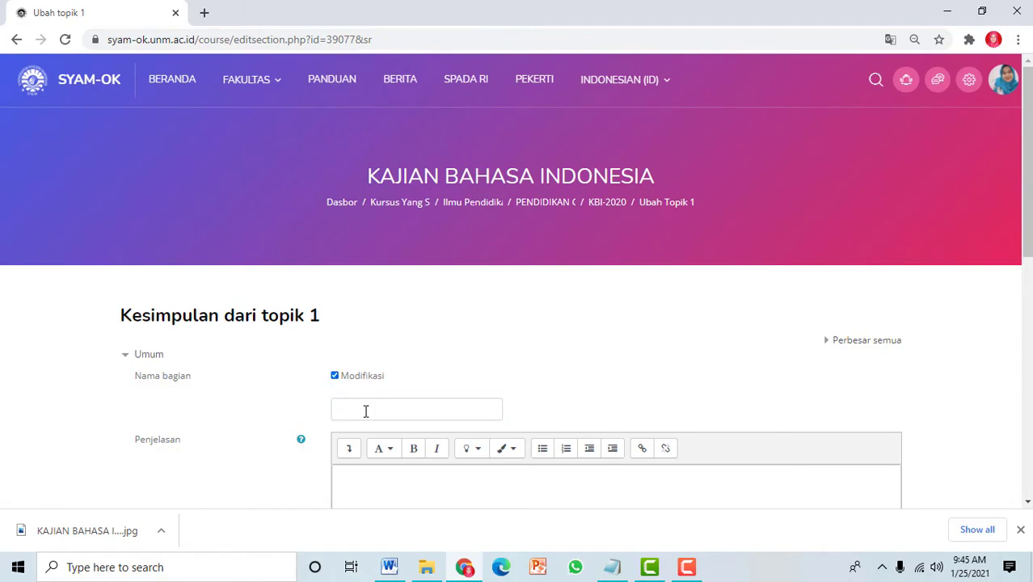
pyautogui.scroll(-1, 365, 412)
pyautogui.click(369, 359)
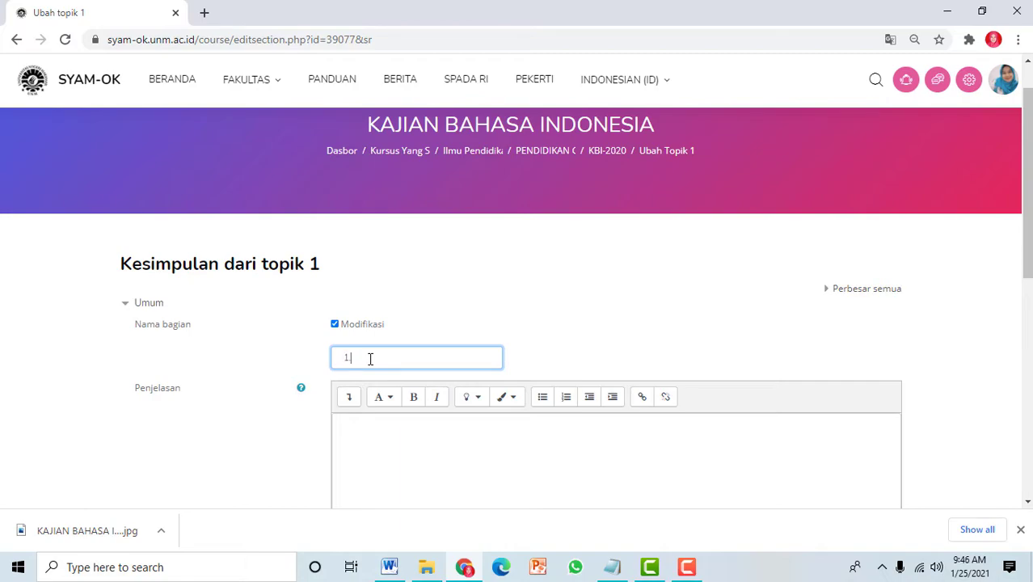
pyautogui.press('capslock')
pyautogui.write('Kajian Bahasa Indonesia')
# Upload the picture KAJIAN BAHASA INDONESIA (1).jpg from the Downloads folder as an image for the topic's description.
pyautogui.scroll(-1, 497, 356)
pyautogui.click(498, 354)
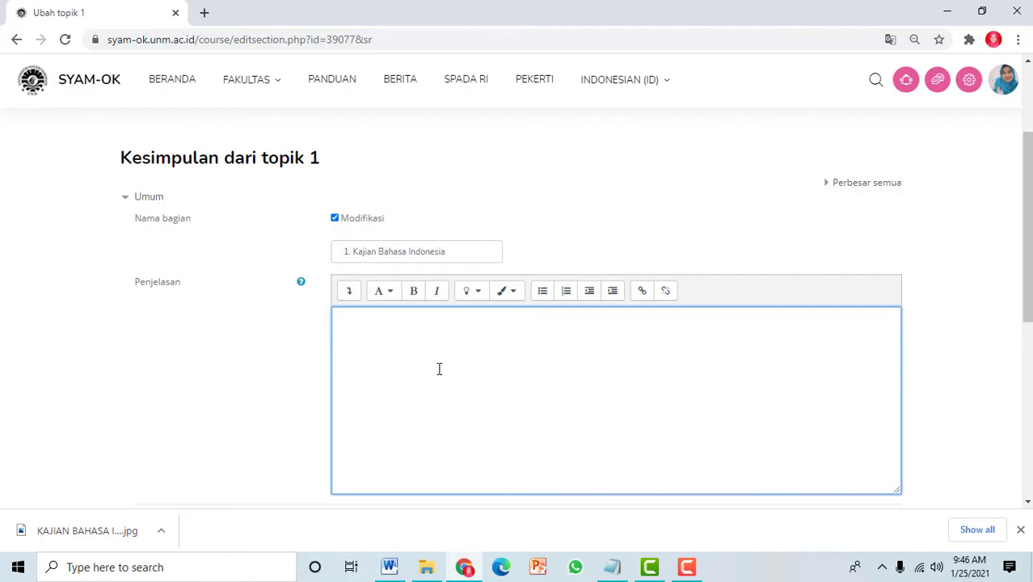
pyautogui.scroll(-1, 321, 253)
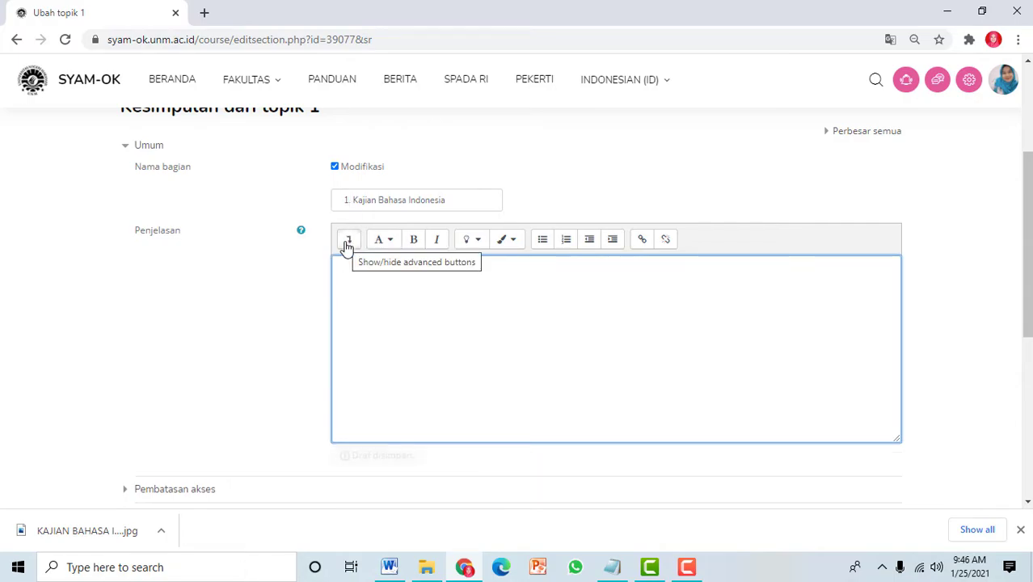
pyautogui.click(347, 245)
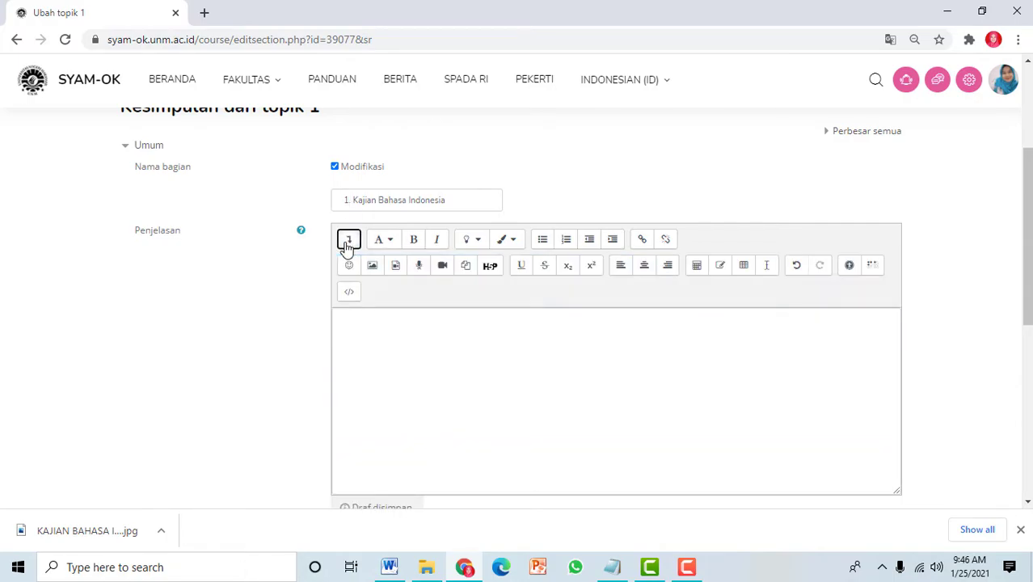
pyautogui.click(375, 270)
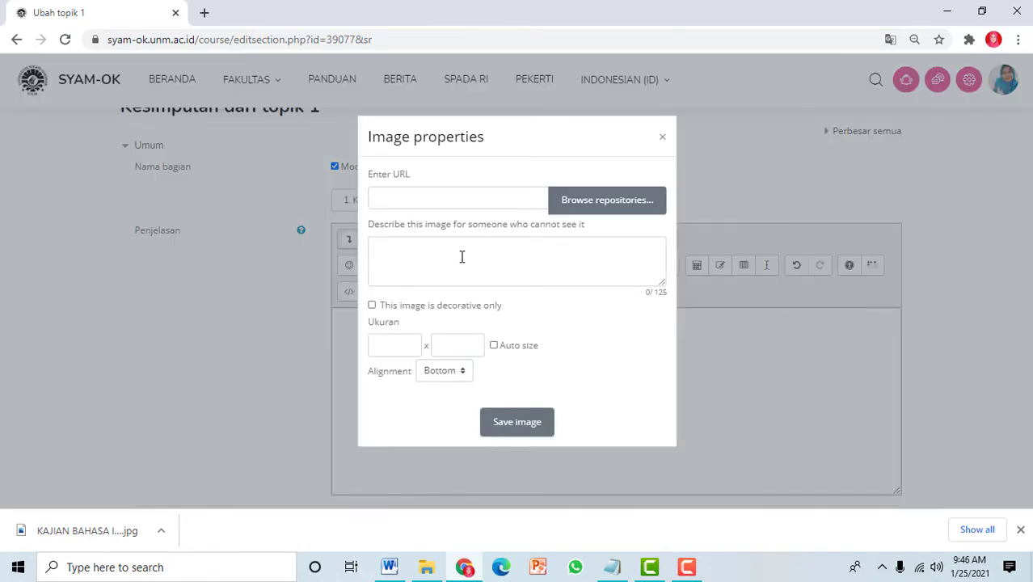
pyautogui.click(570, 208)
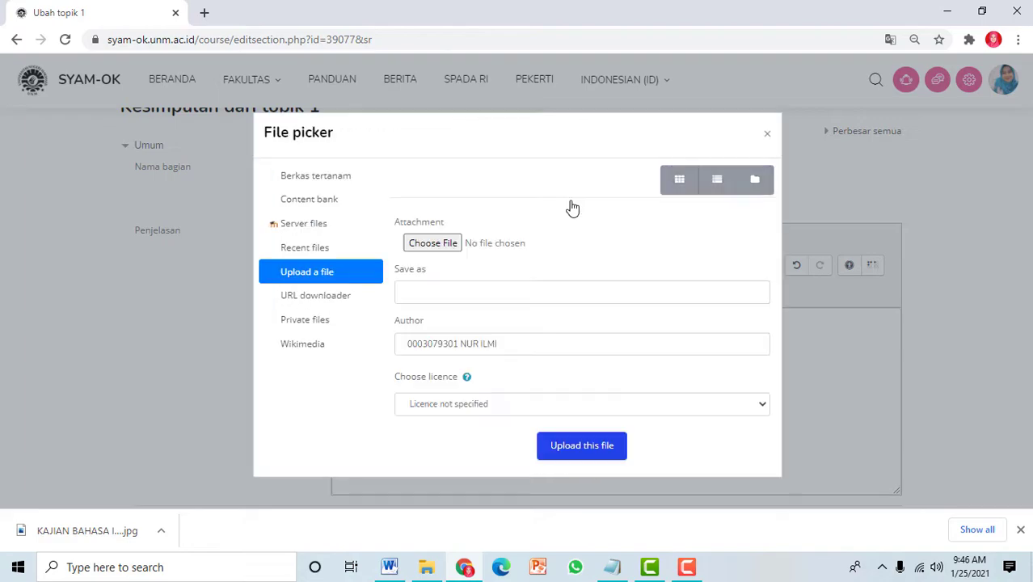
pyautogui.click(422, 247)
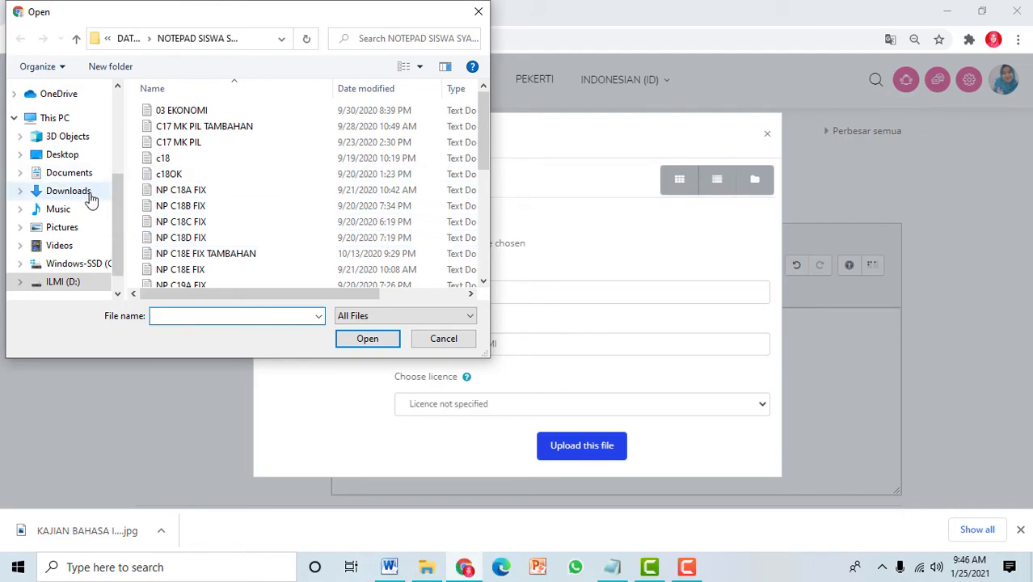
pyautogui.click(76, 198)
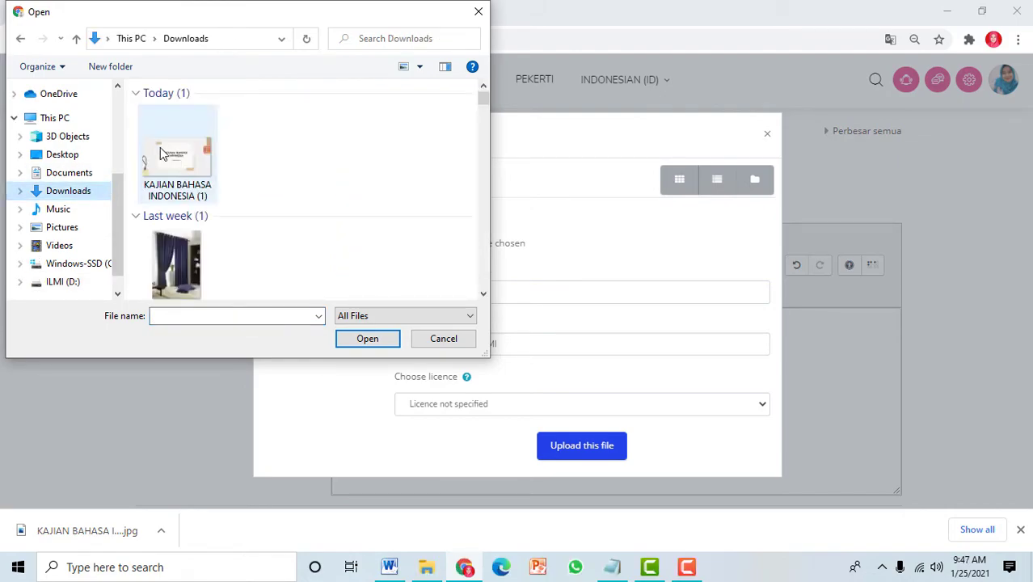
pyautogui.click(168, 142)
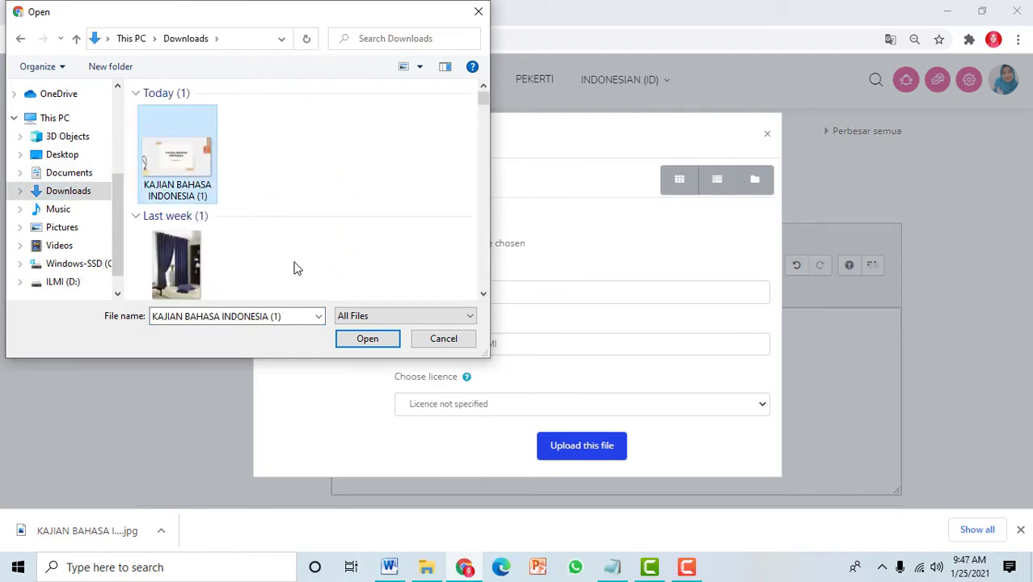
pyautogui.click(360, 339)
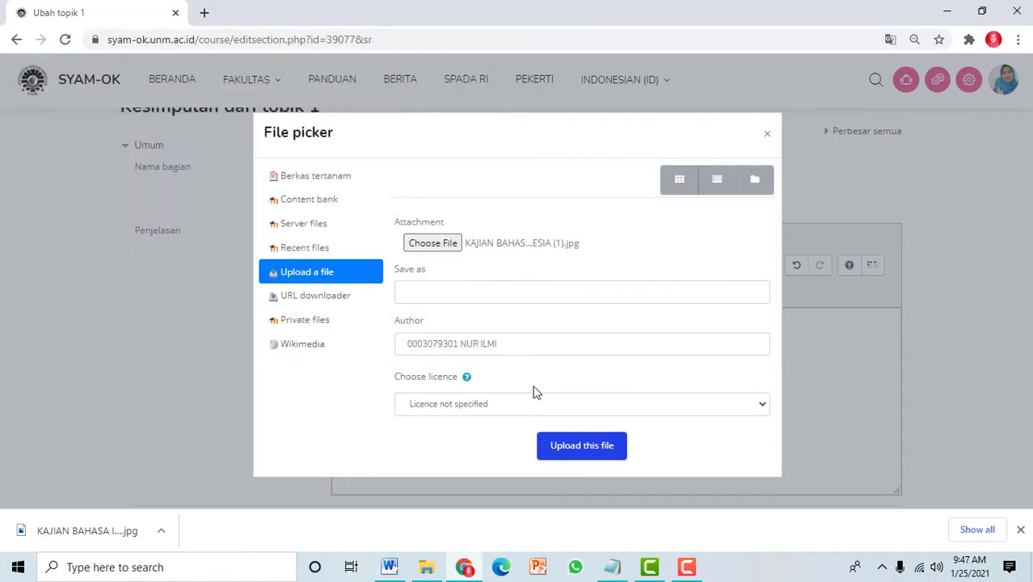
pyautogui.click(569, 456)
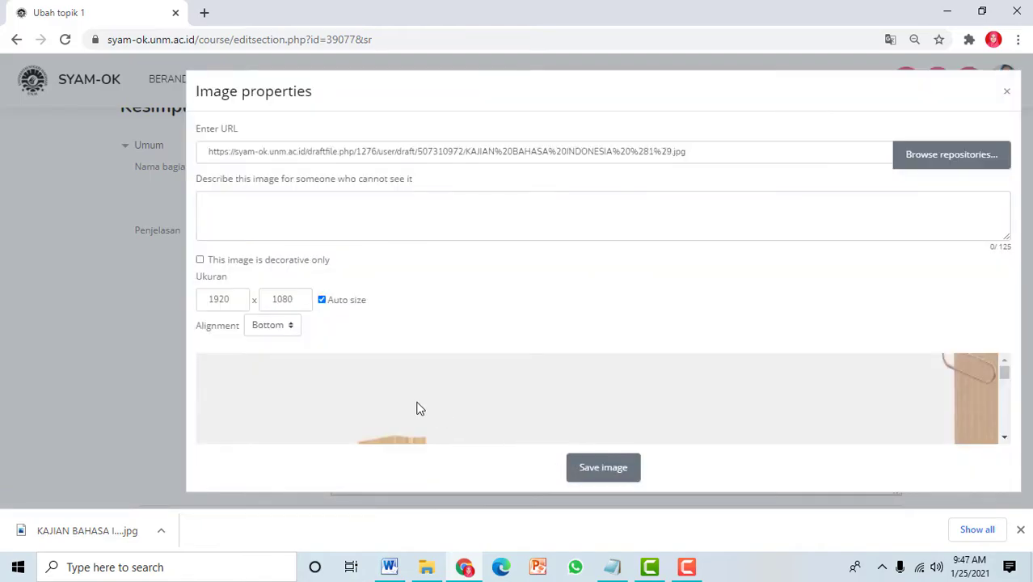
# Mark the image as decorative only, set its width to 500, and insert it centred in the description.
pyautogui.click(214, 265)
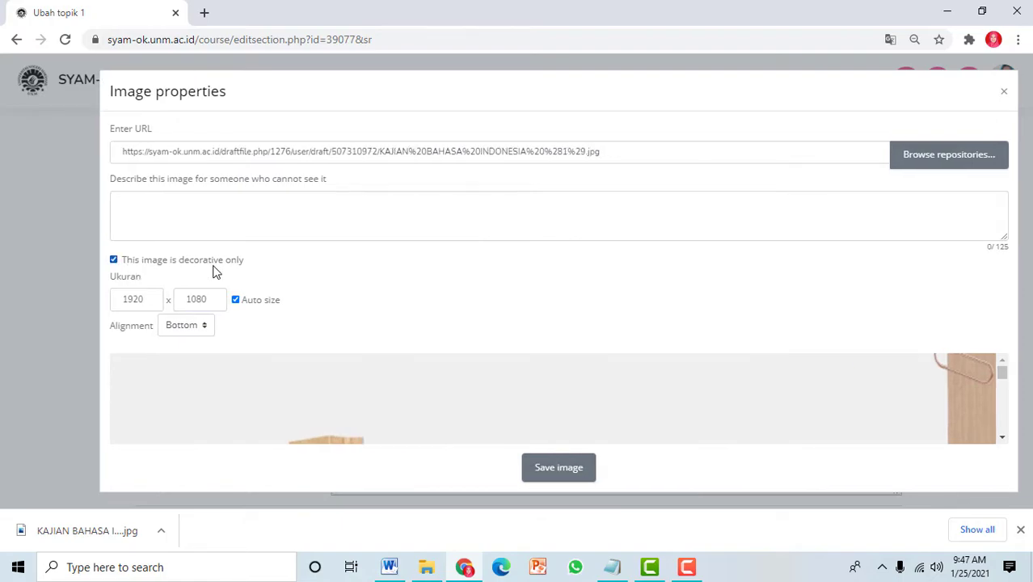
pyautogui.moveTo(146, 304); pyautogui.dragTo(86, 308)
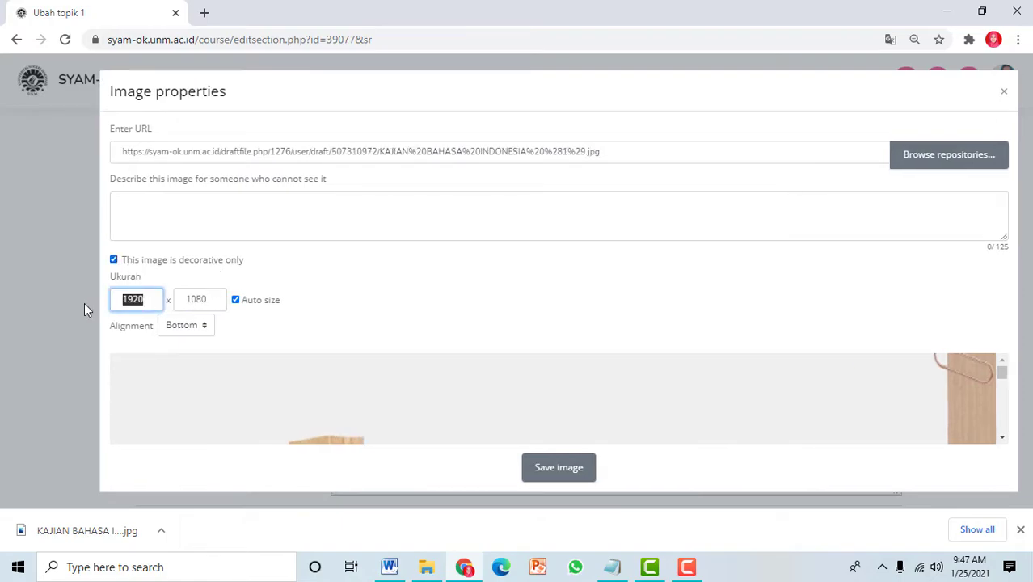
pyautogui.write('500')
pyautogui.click(368, 320)
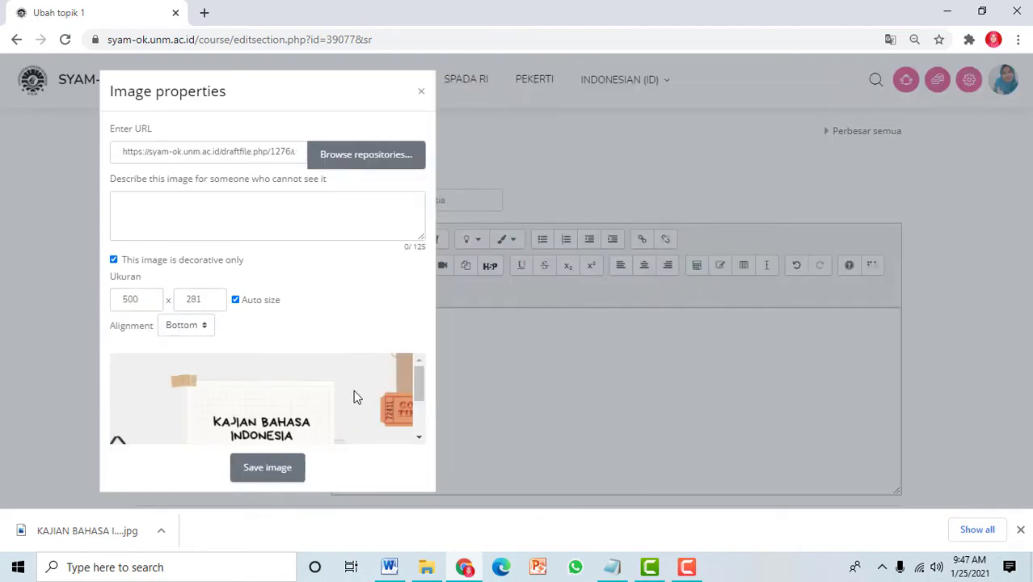
pyautogui.scroll(-3, 356, 404)
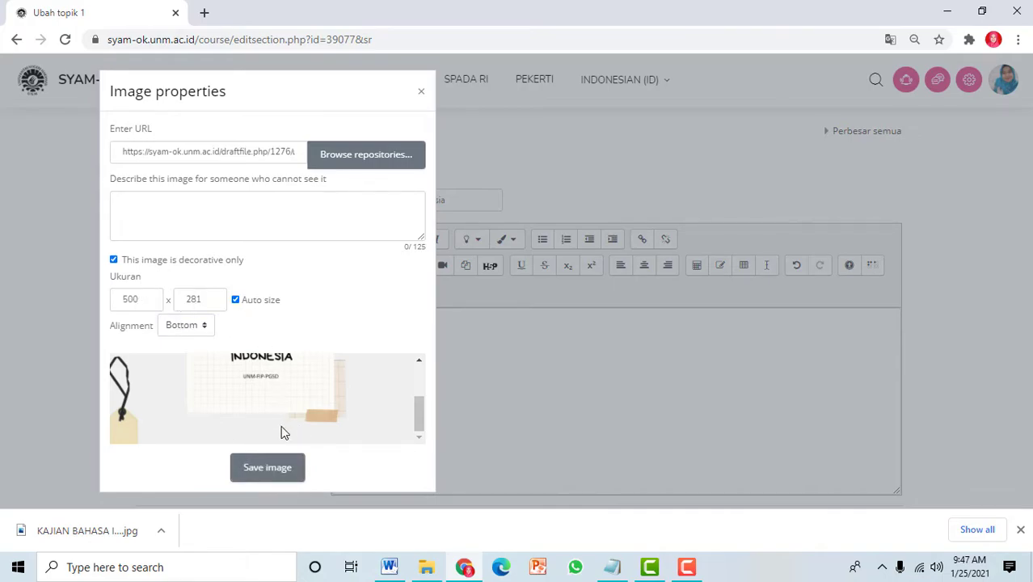
pyautogui.click(263, 477)
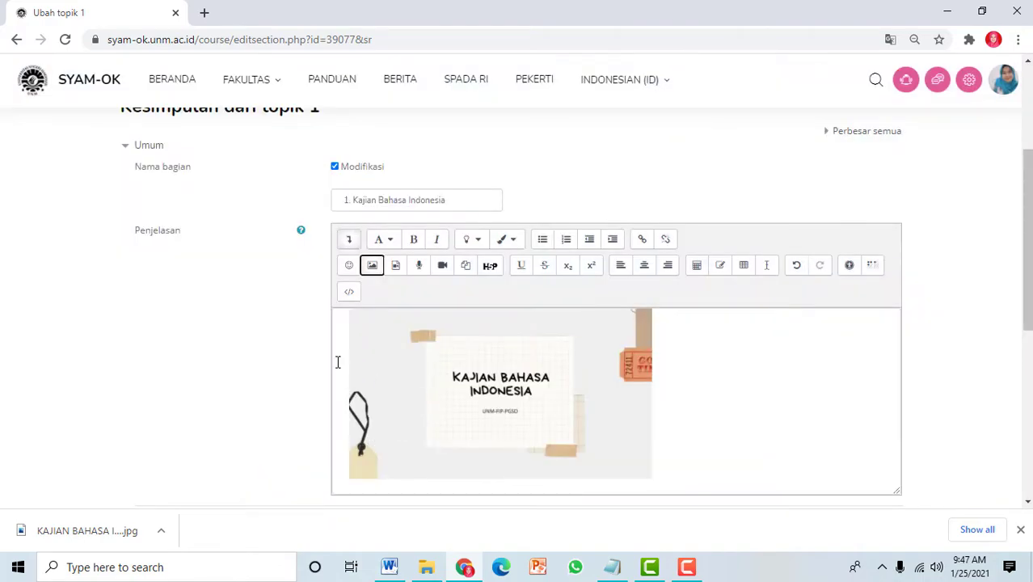
pyautogui.click(338, 362)
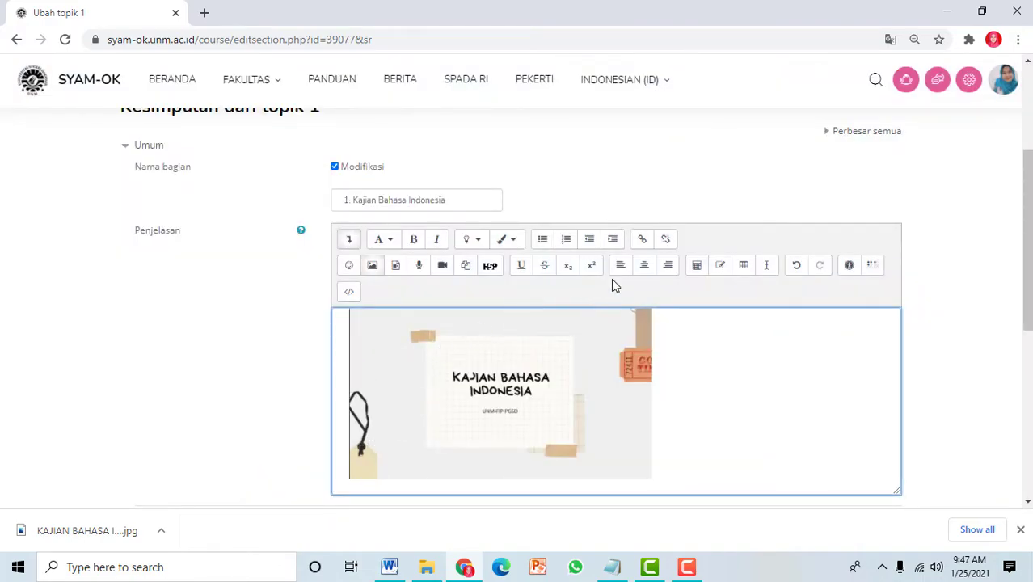
pyautogui.click(644, 268)
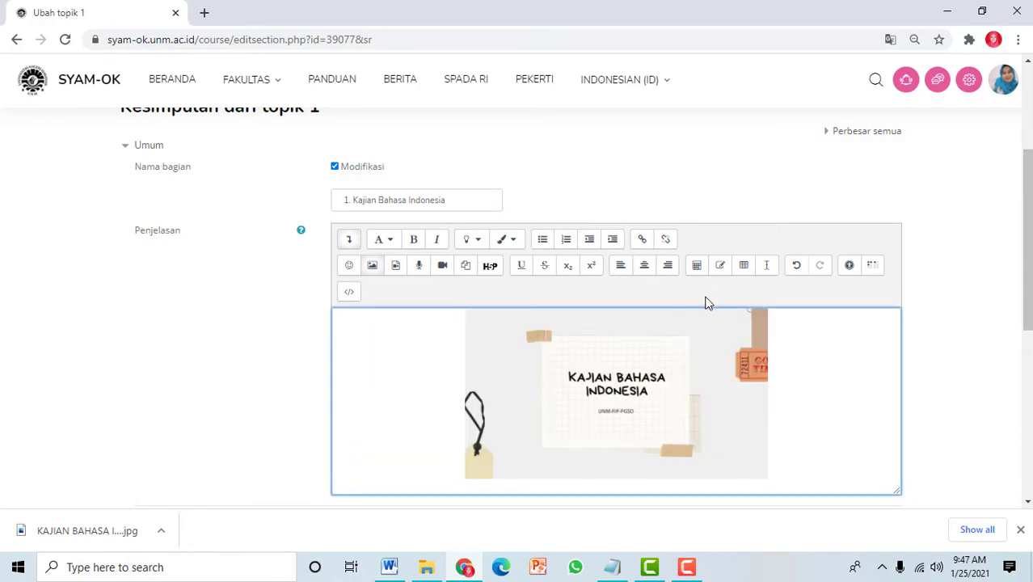
# Below the image, write the greeting lines "Assalamualaikum Wr wb" and "Salam sejahtera untuk kita semua.".
pyautogui.scroll(-2, 754, 330)
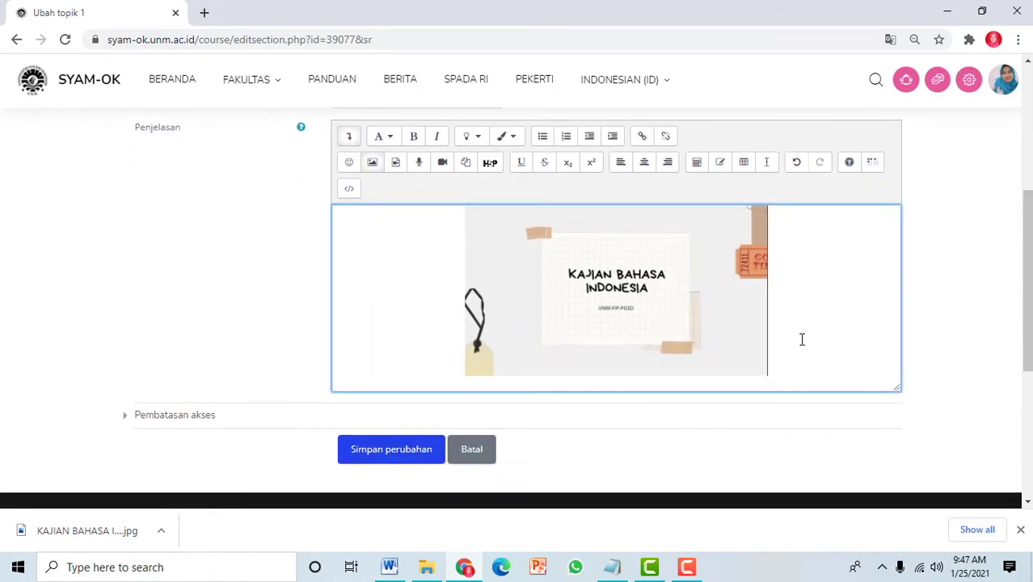
pyautogui.press('Return')
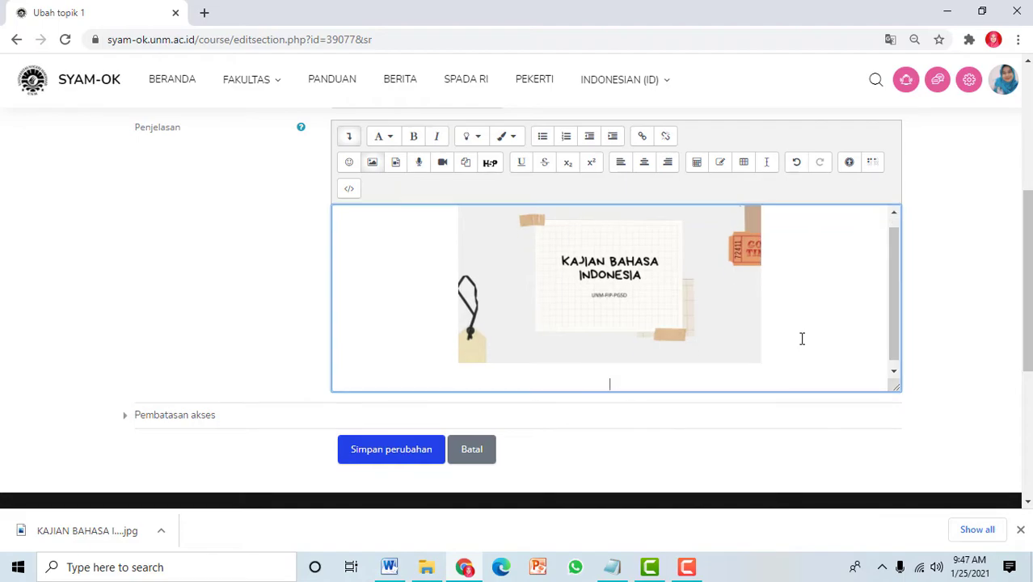
pyautogui.write('Assalamualaik')
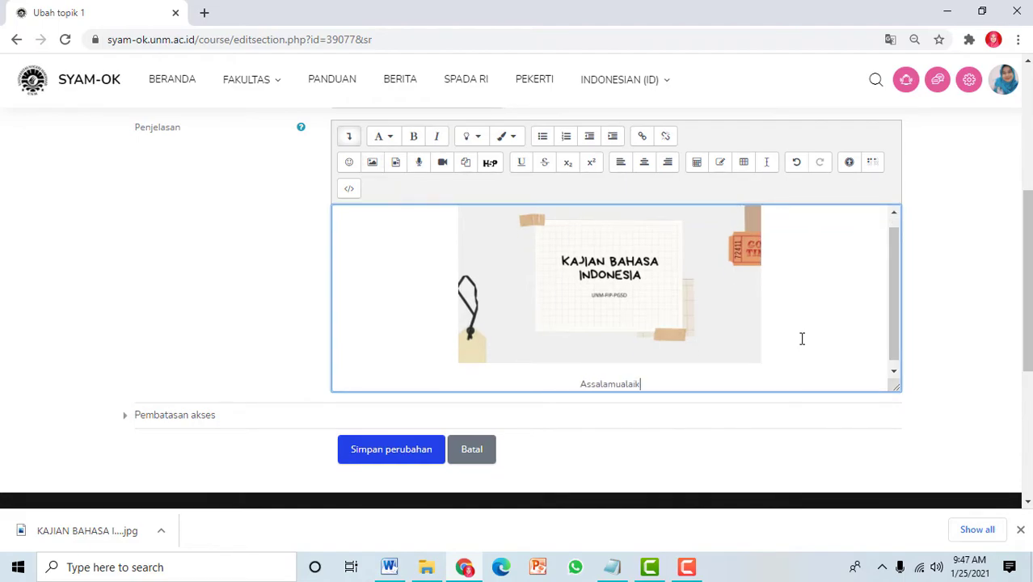
pyautogui.write('um Wr wb')
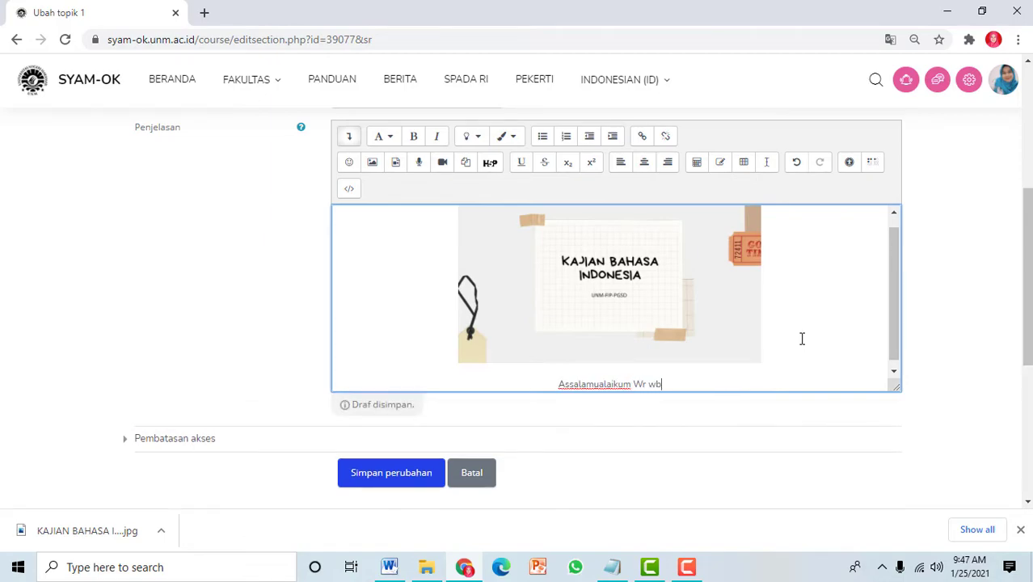
pyautogui.hotkey('ctrl', 'z')
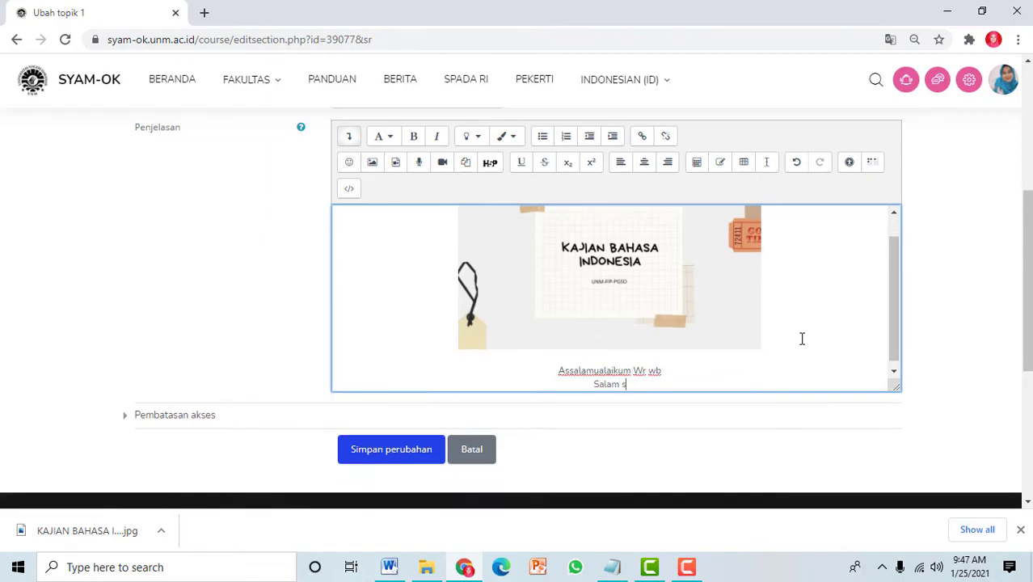
pyautogui.write('ntuk kita semua.')
pyautogui.press('Return')
# Add the line "PAda pertemuan kali ini, kalian akan mempelajari tentang Kajian Bahasa Indonesia." followed by a line of dots.
pyautogui.write('PAda pertemuan kali')
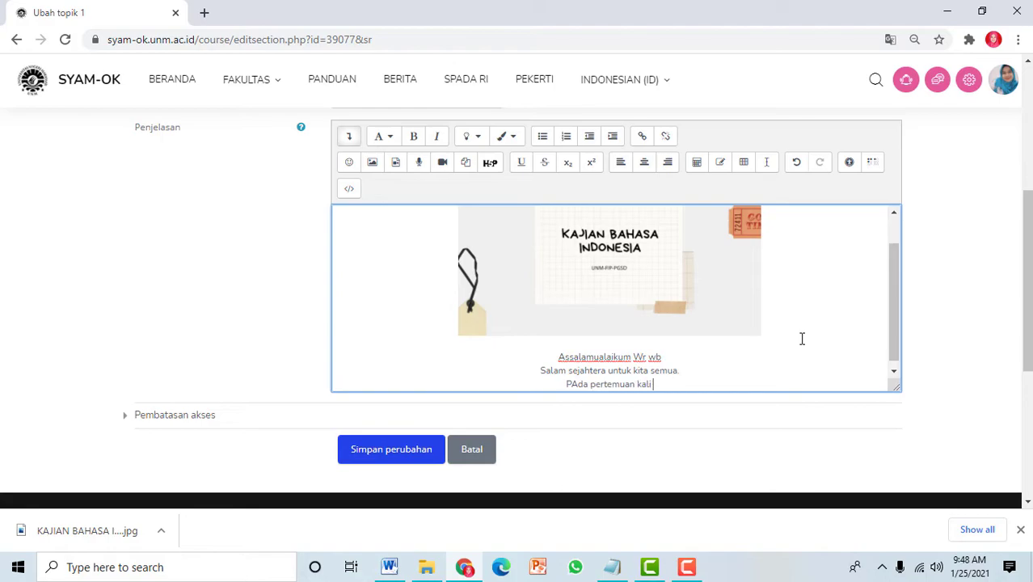
pyautogui.write(' ini, kalian akan mempelajari tentang Ka')
pyautogui.write('jian Bahasa Indonesia.')
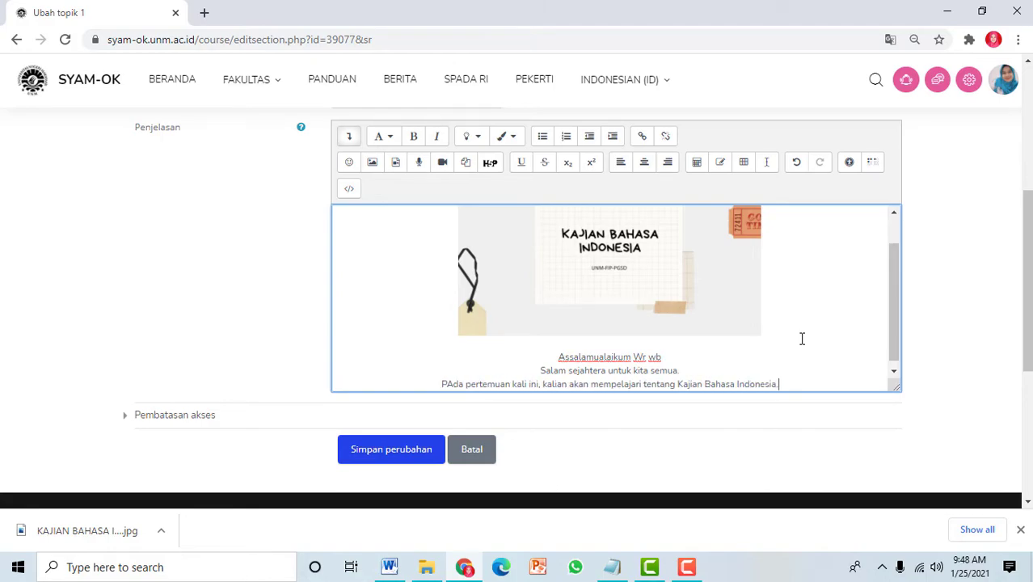
pyautogui.press('Return')
pyautogui.write('............')
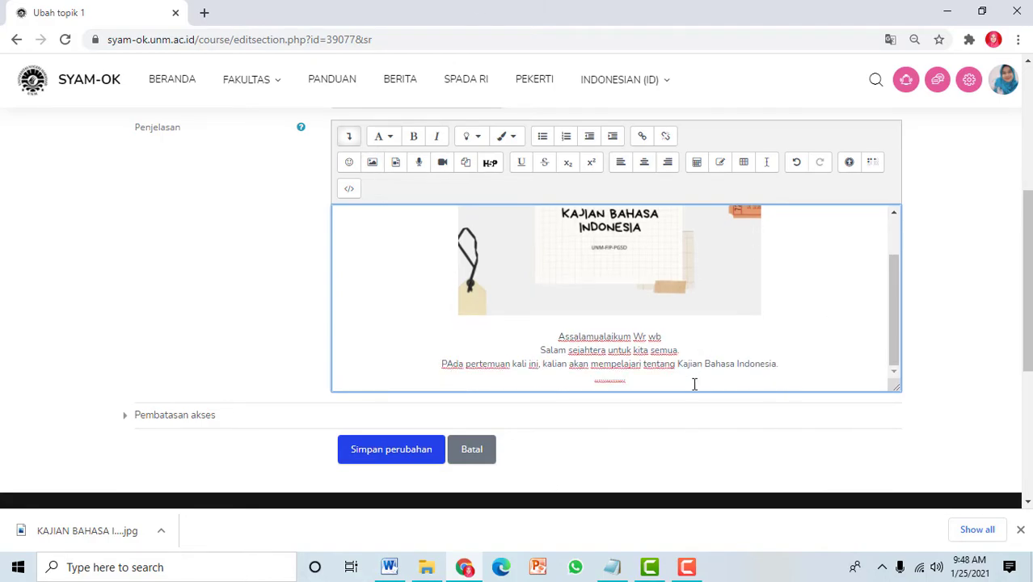
# Save the topic's changes and expand section 1. Kajian Bahasa Indonesia in the course content to check its image and text.
pyautogui.click(376, 461)
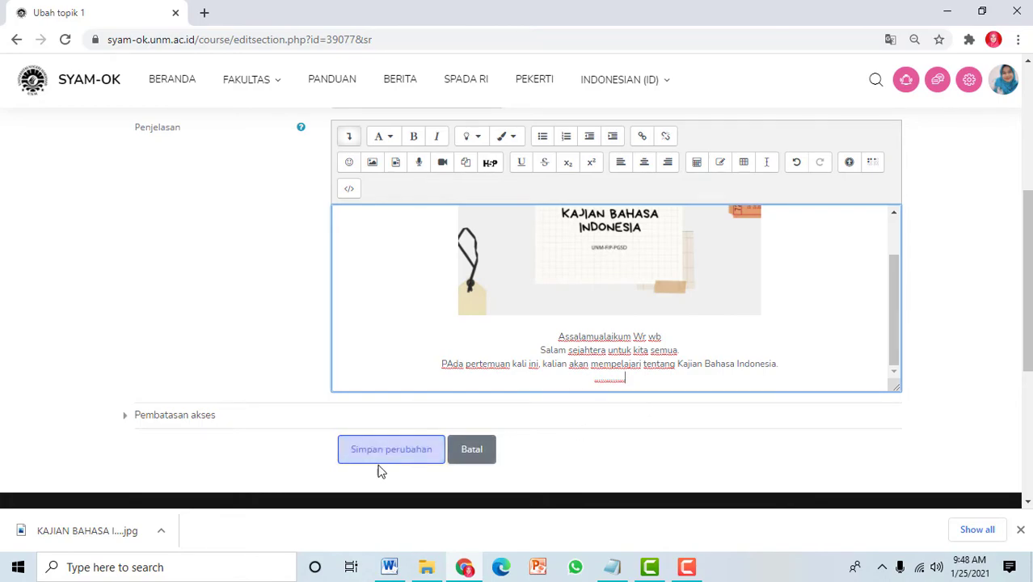
pyautogui.click(416, 460)
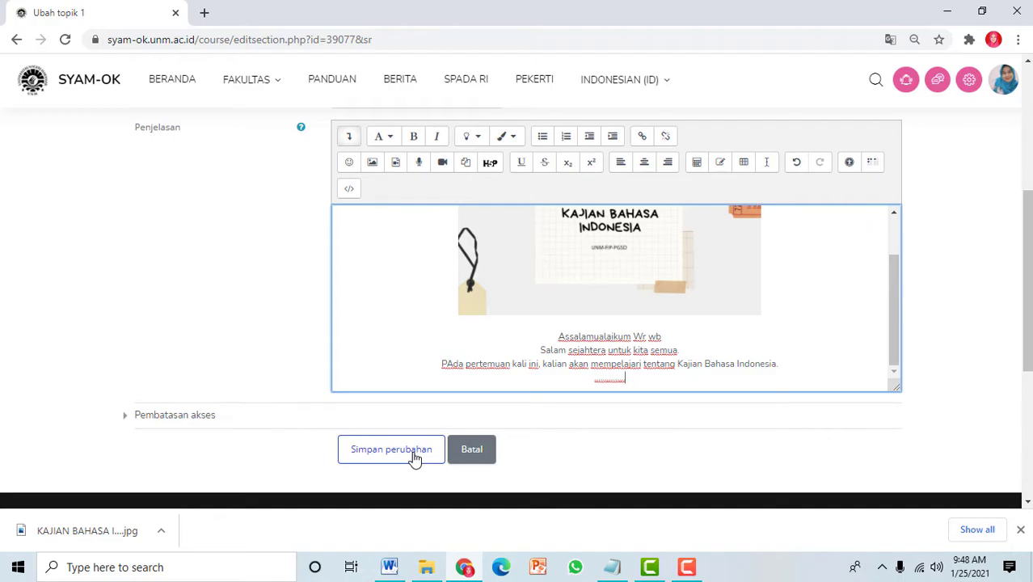
pyautogui.click(415, 458)
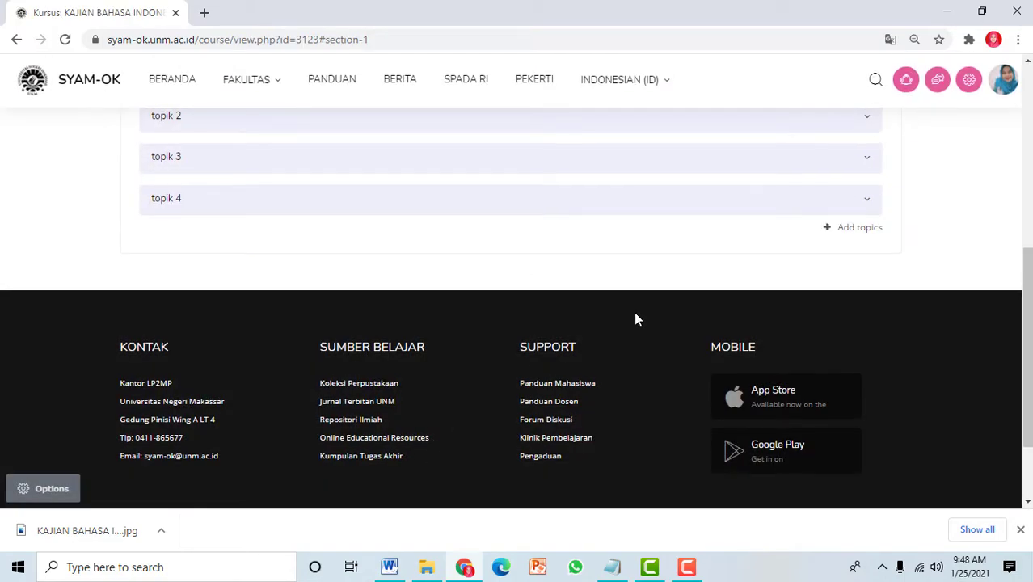
pyautogui.scroll(2, 635, 319)
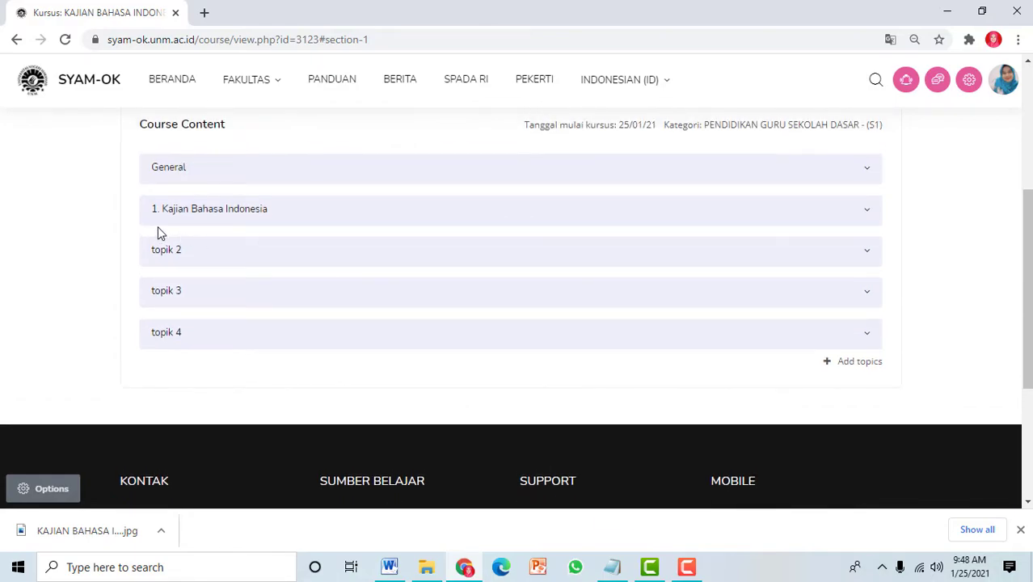
pyautogui.click(252, 215)
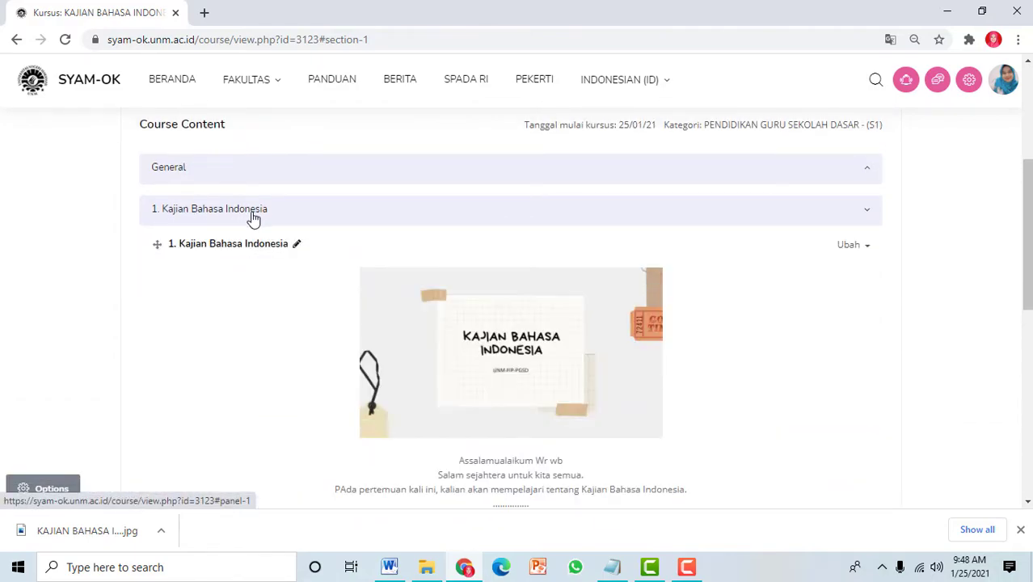
pyautogui.moveTo(1029, 259); pyautogui.dragTo(1030, 284)
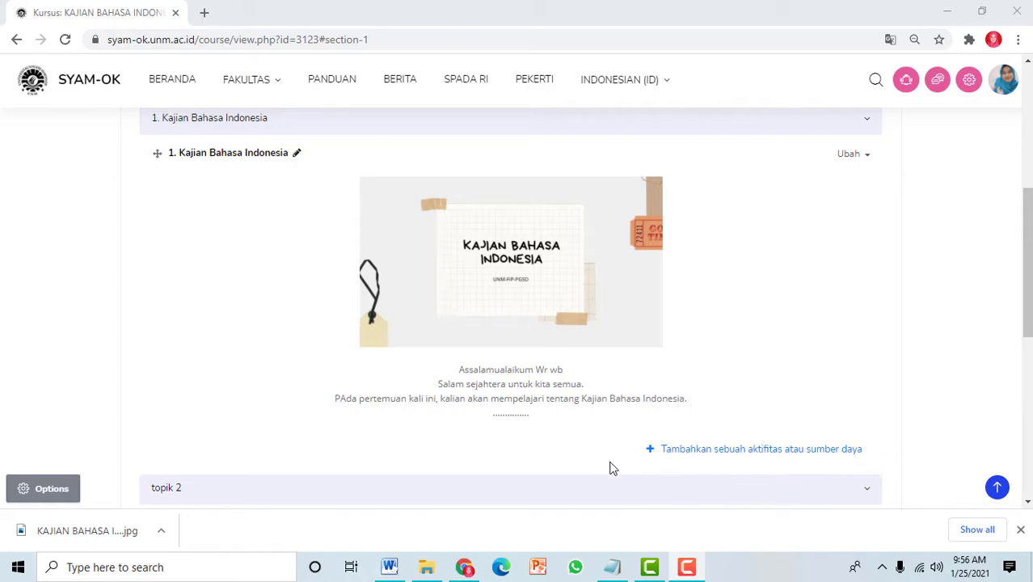
# Start a new File resource in section 1. Kajian Bahasa Indonesia and name it "Materi Kajian Bahasa Indonesia".
pyautogui.click(740, 455)
pyautogui.click(739, 455)
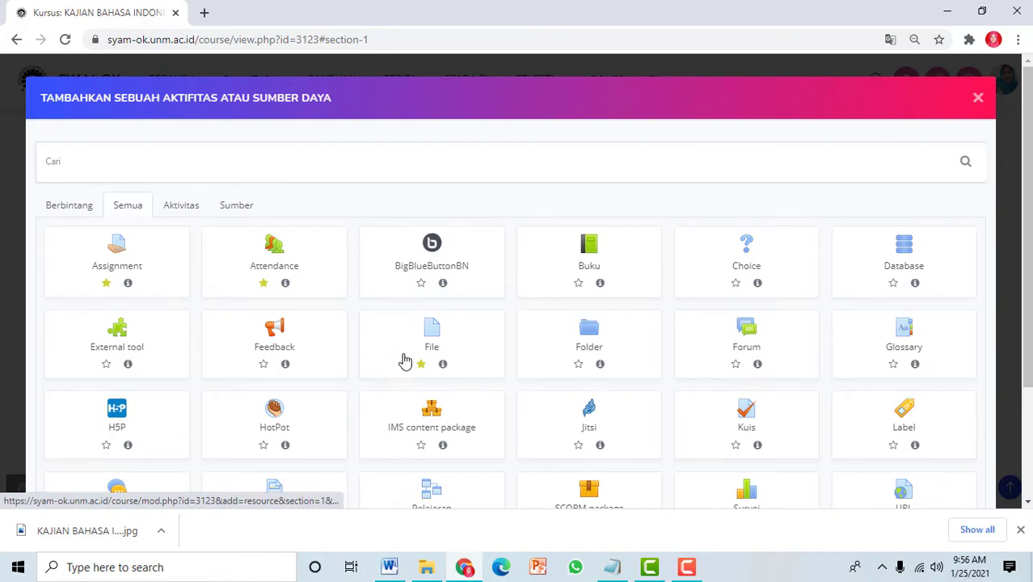
pyautogui.click(447, 347)
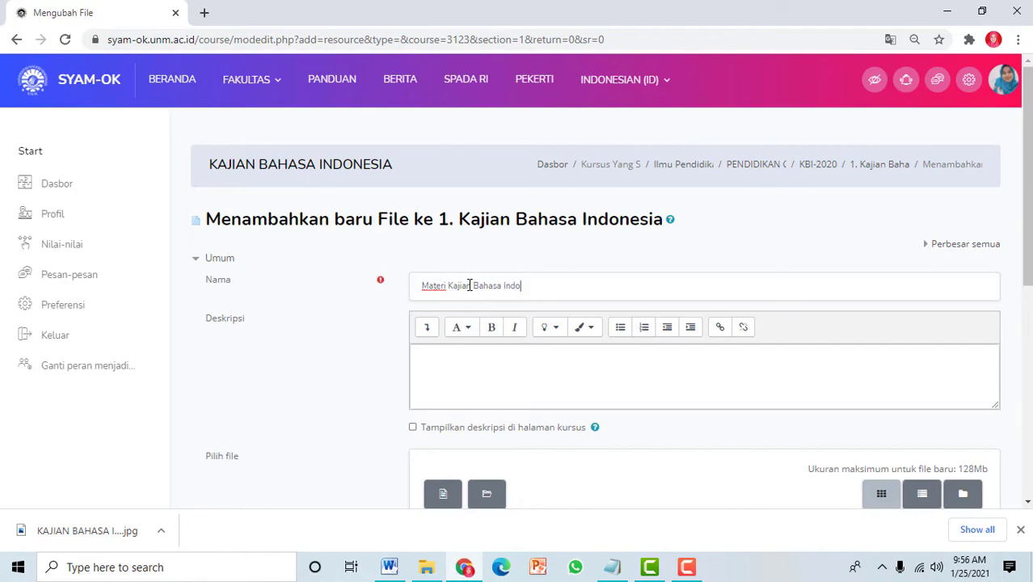
pyautogui.click(481, 353)
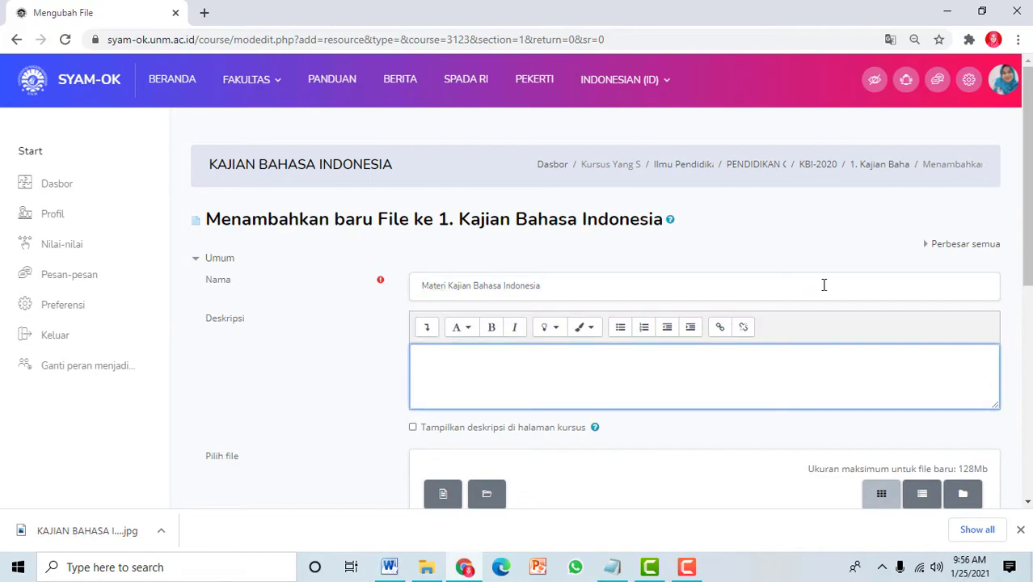
pyautogui.scroll(-2, 822, 286)
pyautogui.scroll(-2, 822, 291)
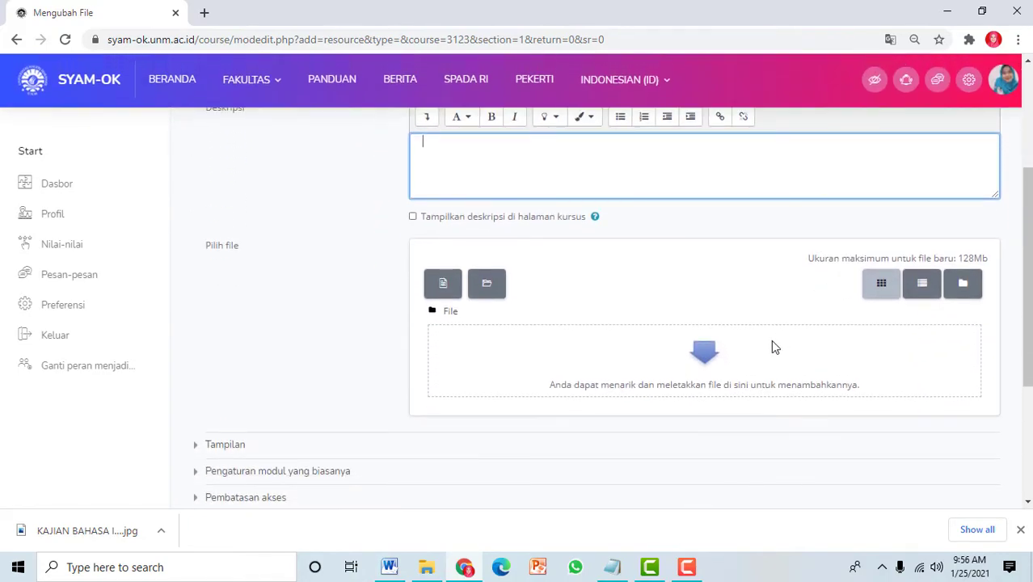
# Upload the PDF "Pert. 1 Kajian Kebahasaan" from the KAJIAN BI folder as the file of the new resource.
pyautogui.click(710, 354)
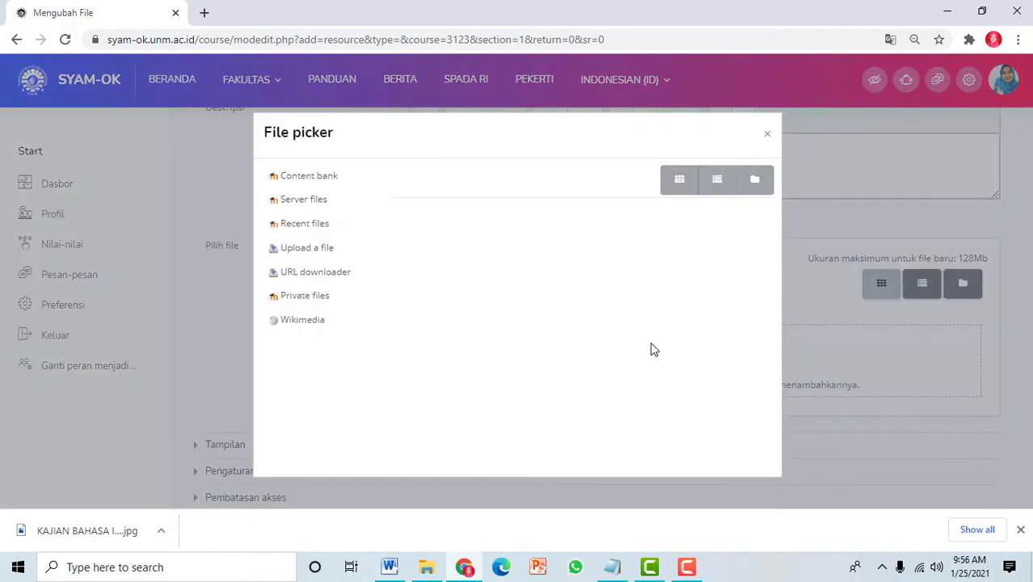
pyautogui.click(429, 244)
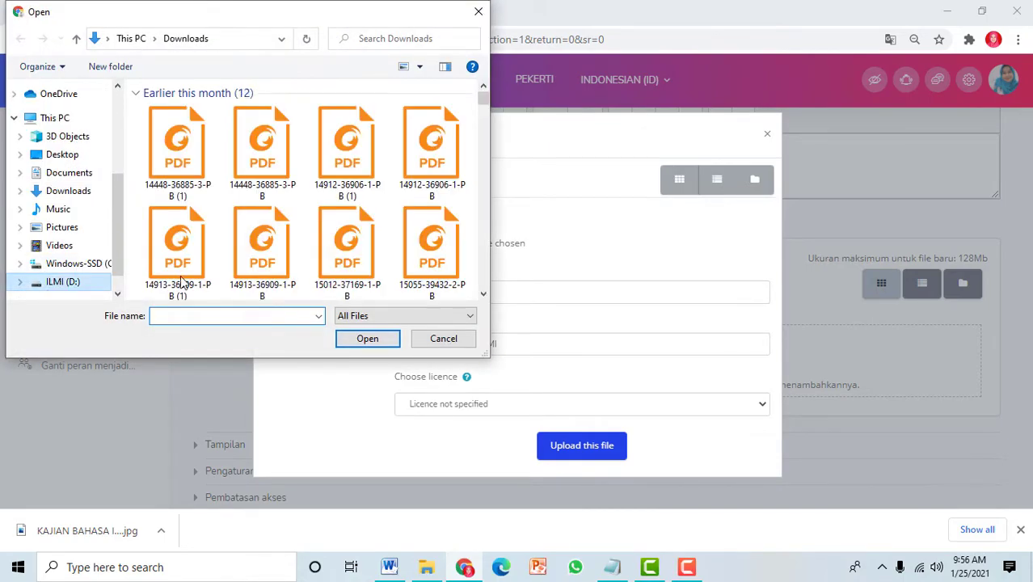
pyautogui.scroll(-4, 239, 248)
pyautogui.doubleClick(242, 238)
pyautogui.scroll(-2, 255, 178)
pyautogui.doubleClick(259, 139)
pyautogui.doubleClick(248, 162)
pyautogui.scroll(-2, 362, 194)
pyautogui.click(362, 187)
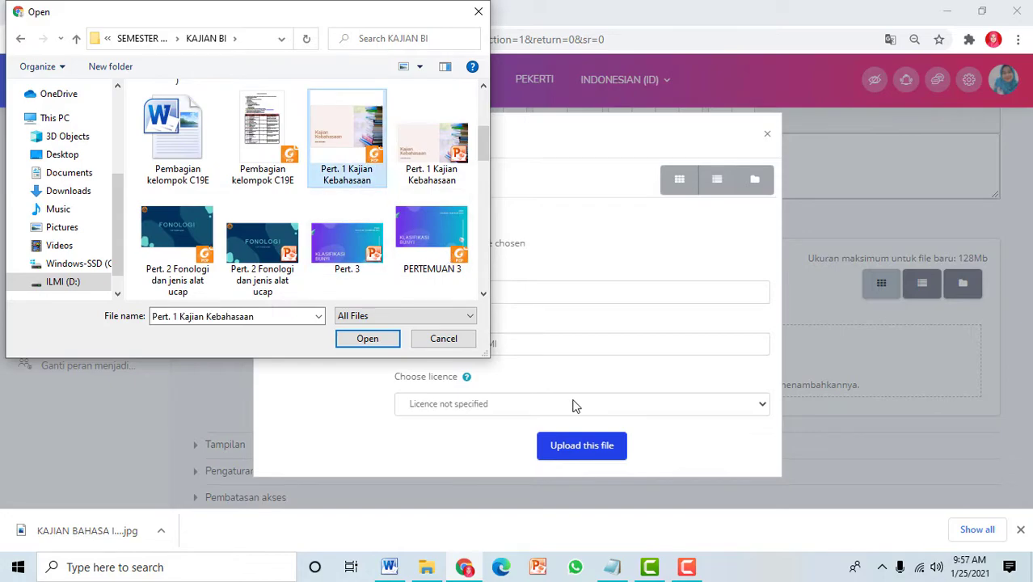
pyautogui.click(349, 343)
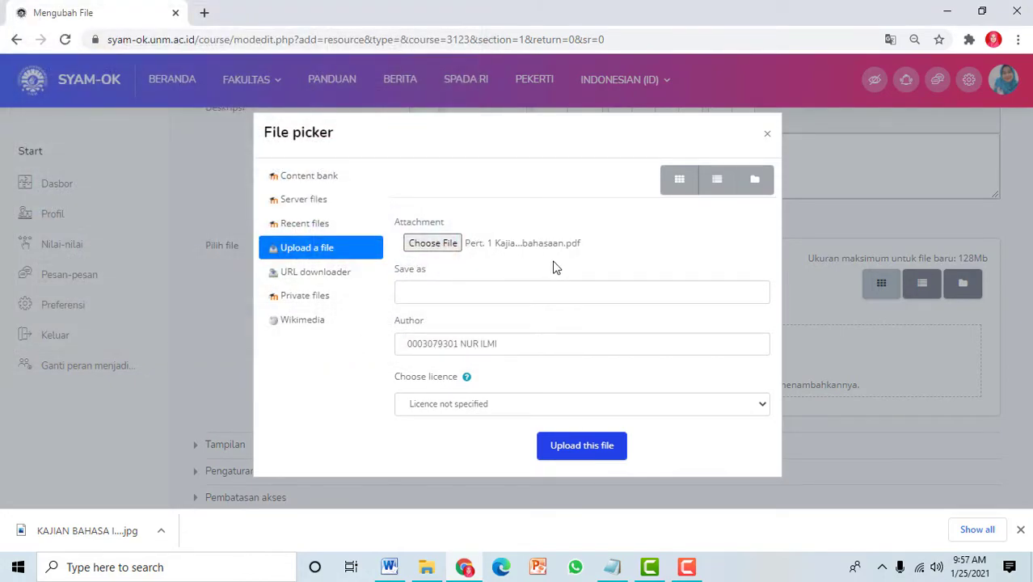
pyautogui.click(570, 447)
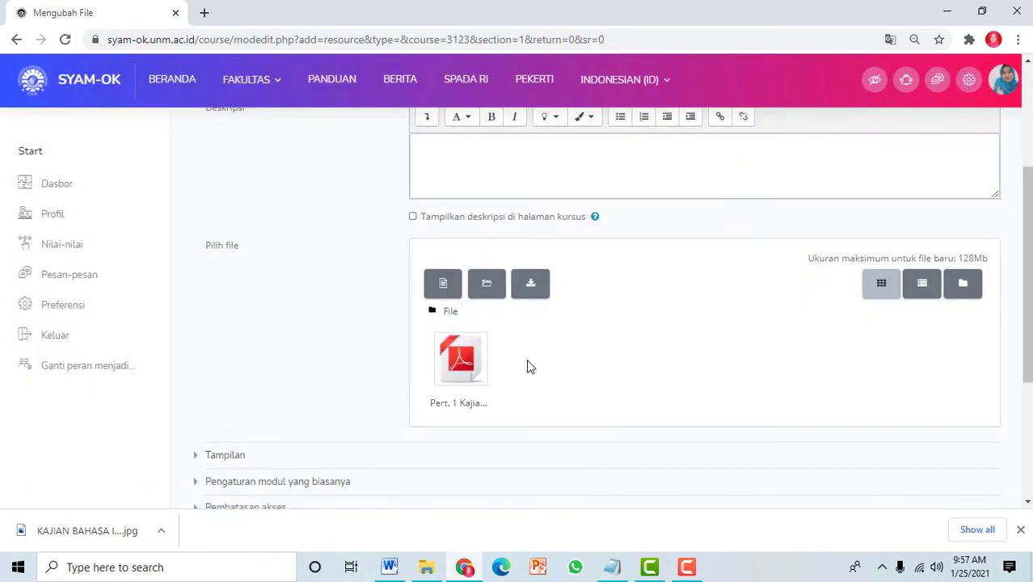
# Save the file resource, return to the course, and expand section 1. Kajian Bahasa Indonesia to check the added material.
pyautogui.scroll(-5, 530, 366)
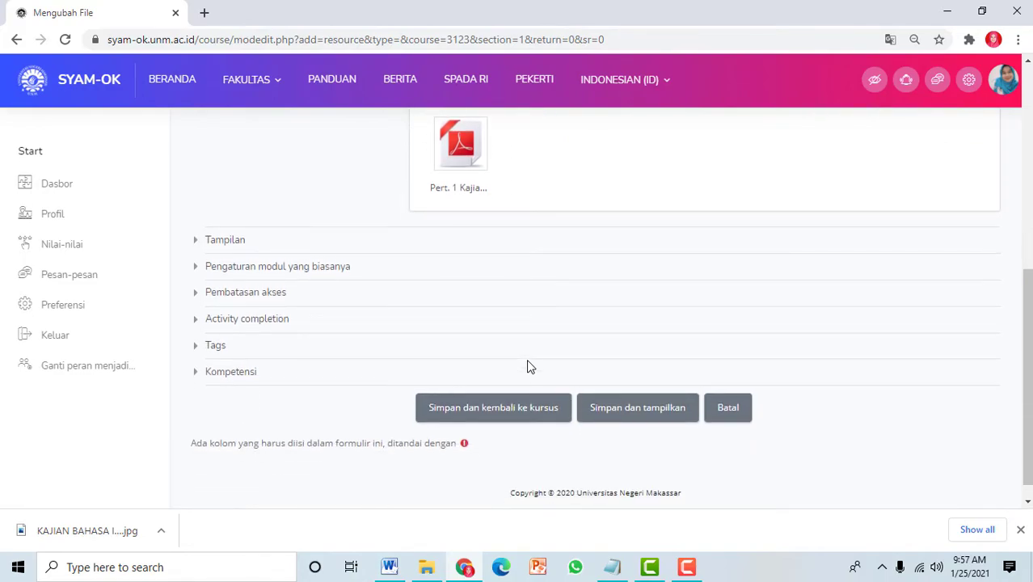
pyautogui.click(525, 414)
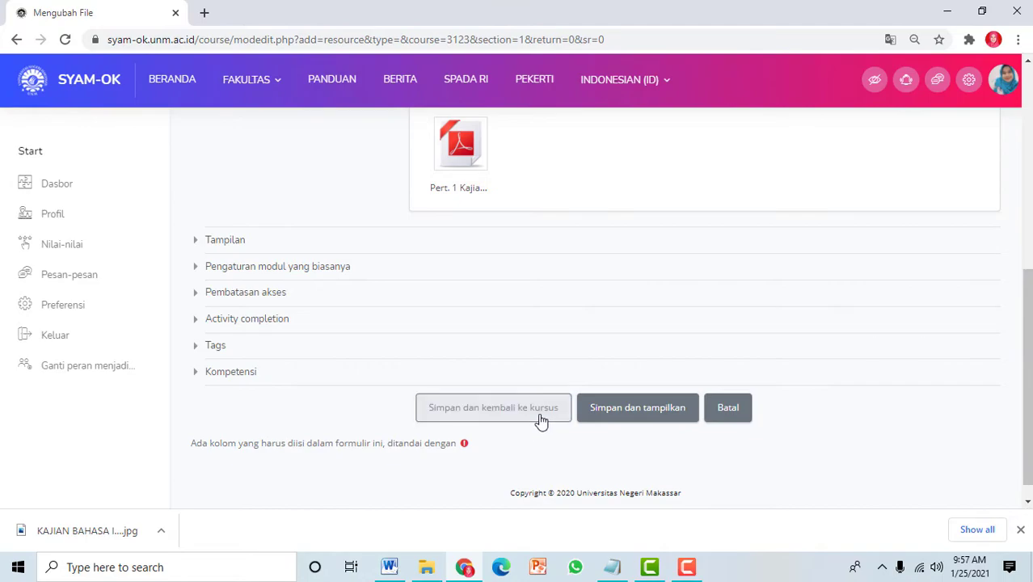
pyautogui.click(498, 424)
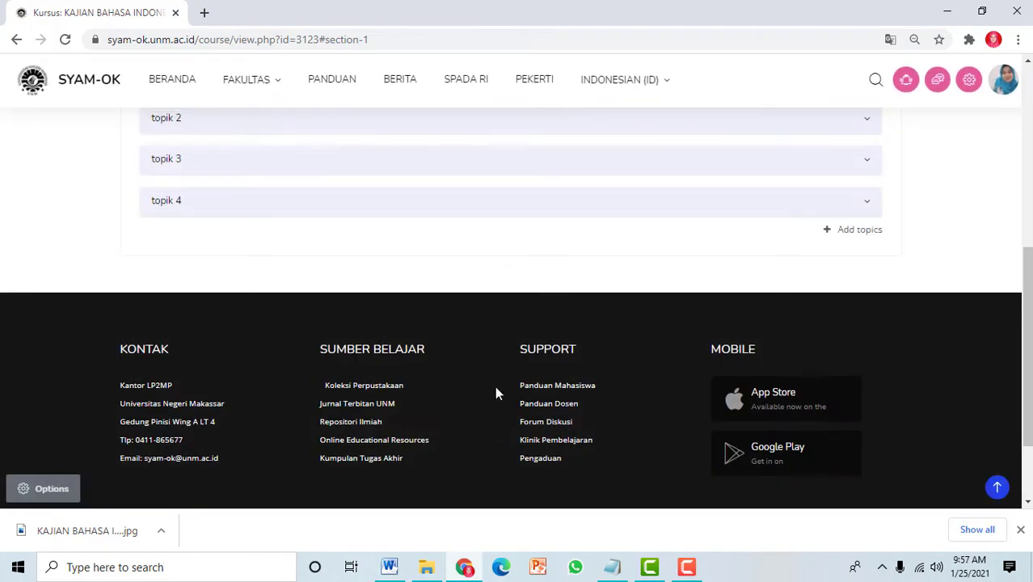
pyautogui.scroll(3, 494, 392)
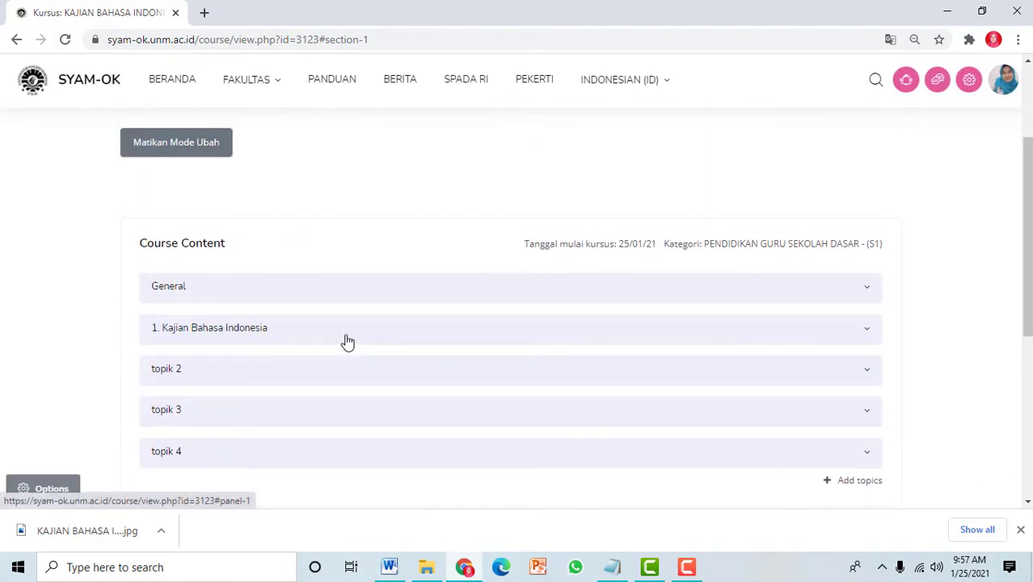
pyautogui.click(348, 342)
pyautogui.scroll(-1, 348, 340)
pyautogui.scroll(-2, 347, 340)
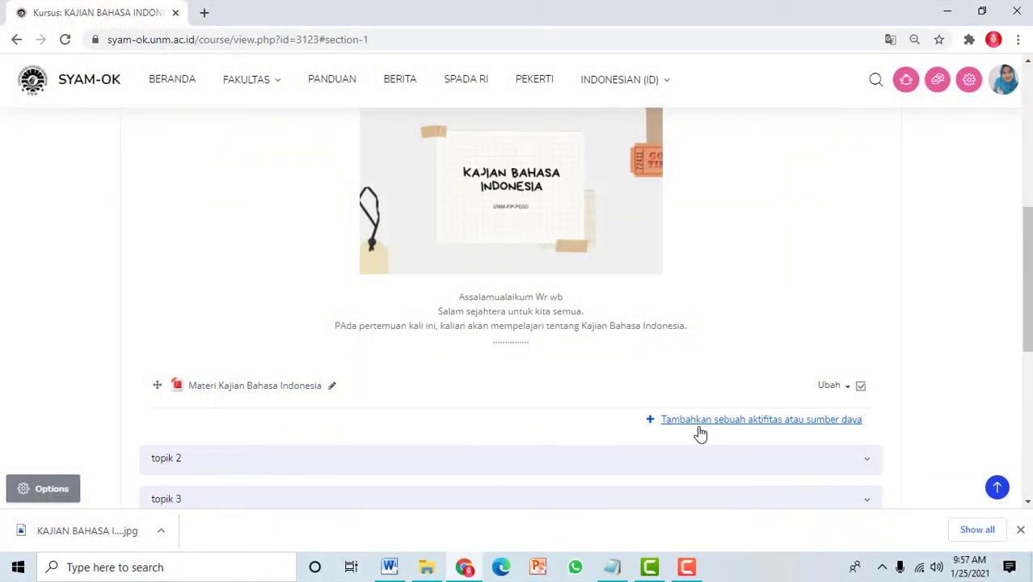
# Start a new Attendance activity in section 1. Kajian Bahasa Indonesia and name it "Absen Kelas C20A".
pyautogui.click(783, 426)
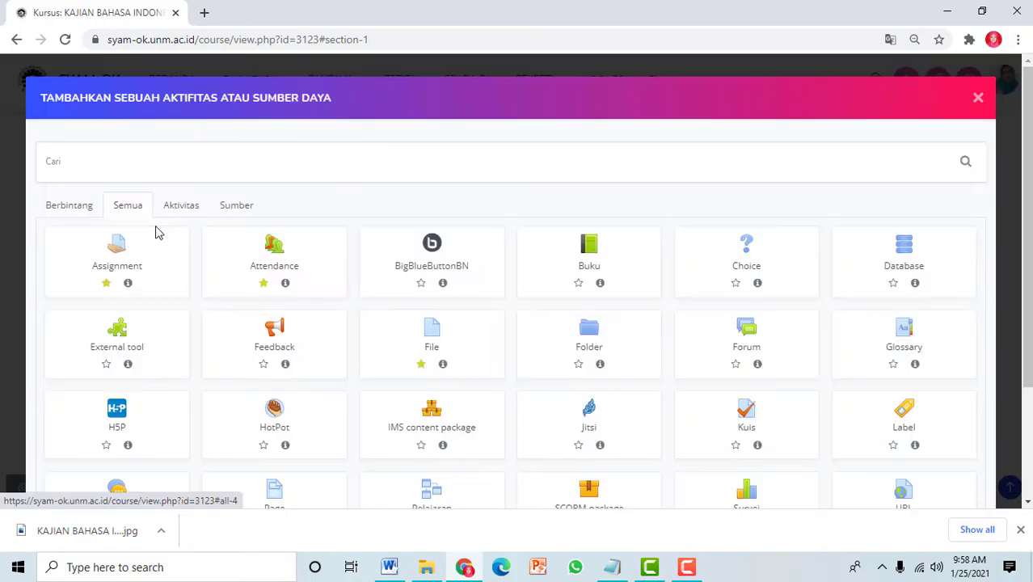
pyautogui.click(282, 272)
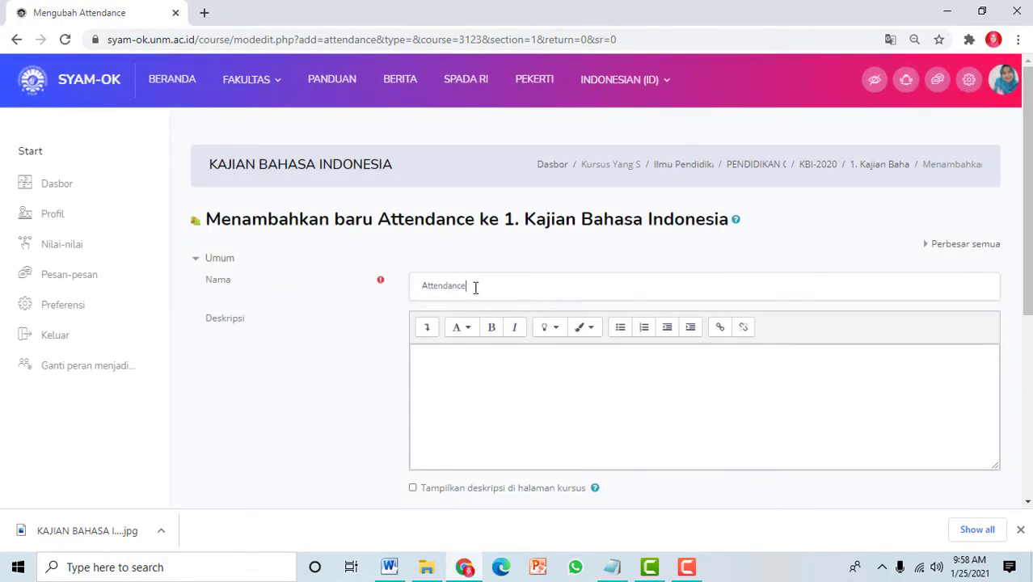
pyautogui.moveTo(475, 287); pyautogui.dragTo(408, 286)
pyautogui.write('Absen Kelas C20A')
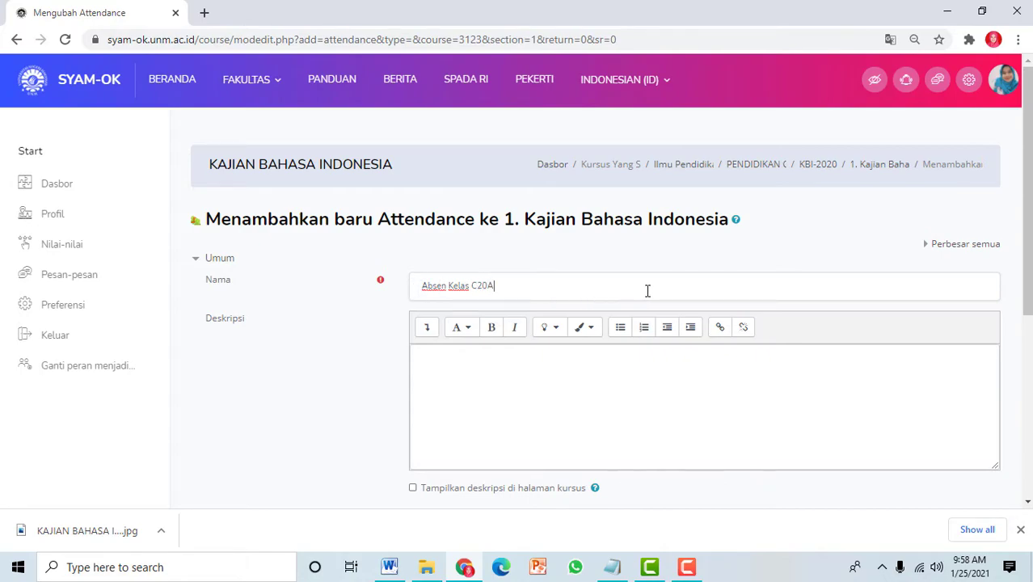
# Add the description "Silakan isi absen anda." and "Batas waktu pengisian absen mulai Pukul 07.30-09.00 WIta." and show it on the course page.
pyautogui.scroll(-1, 648, 291)
pyautogui.click(493, 320)
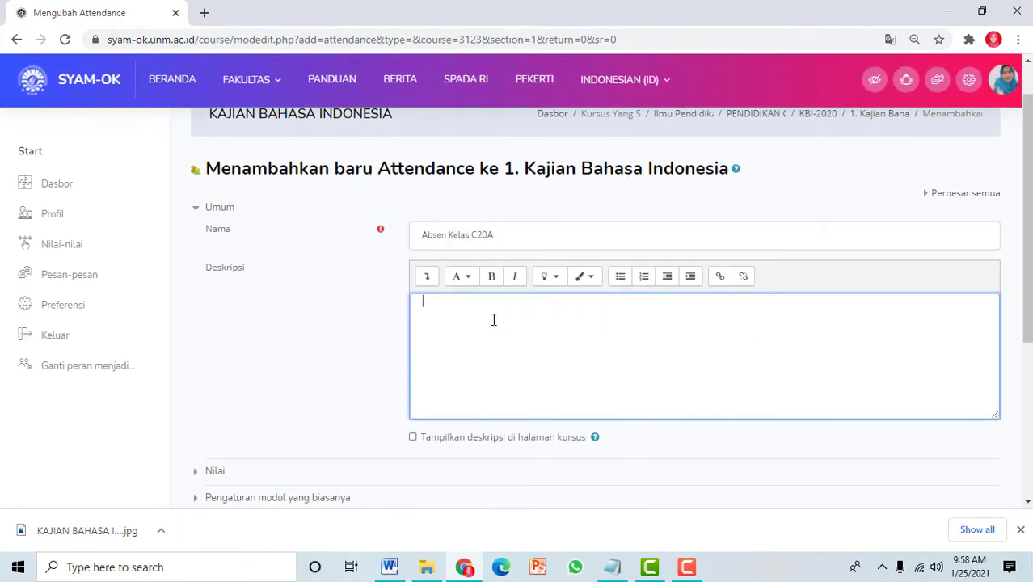
pyautogui.write('Silakan isi absen anda.')
pyautogui.press('Return')
pyautogui.write('Batas waktu pengisian absen mulai Pukul 07.30-')
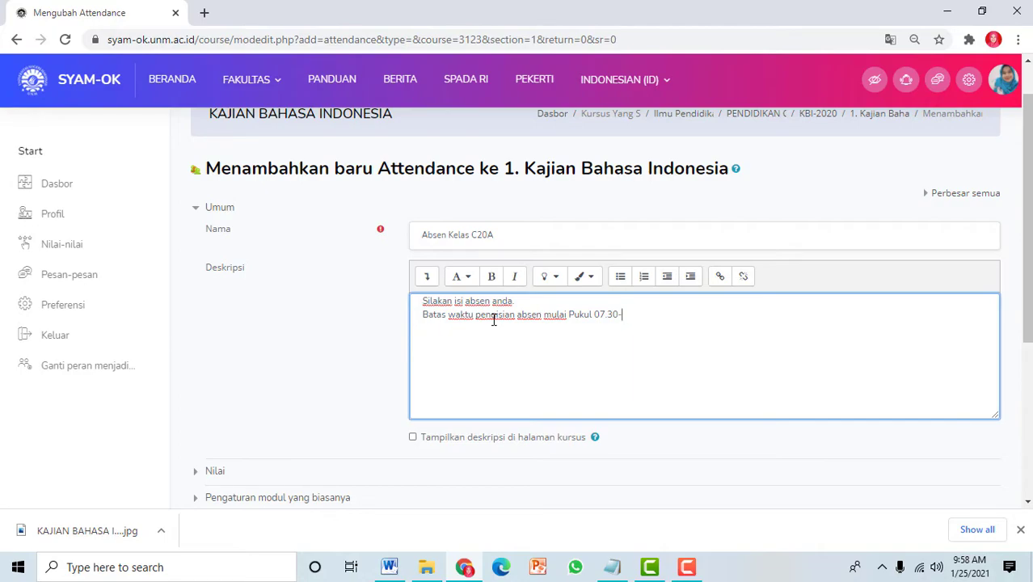
pyautogui.write('09.00 WIT')
pyautogui.scroll(-1, 494, 319)
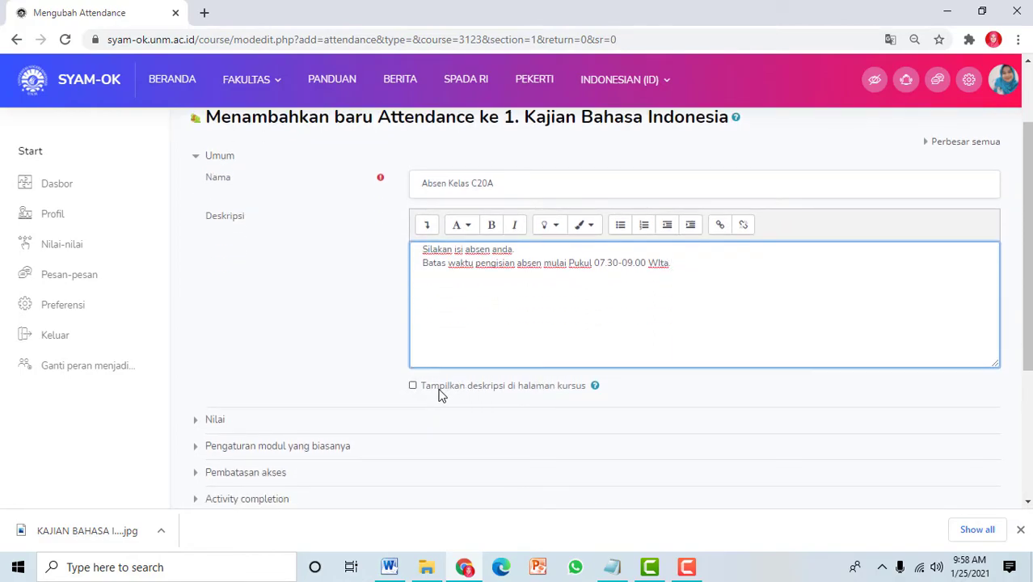
pyautogui.click(413, 388)
pyautogui.scroll(-2, 508, 321)
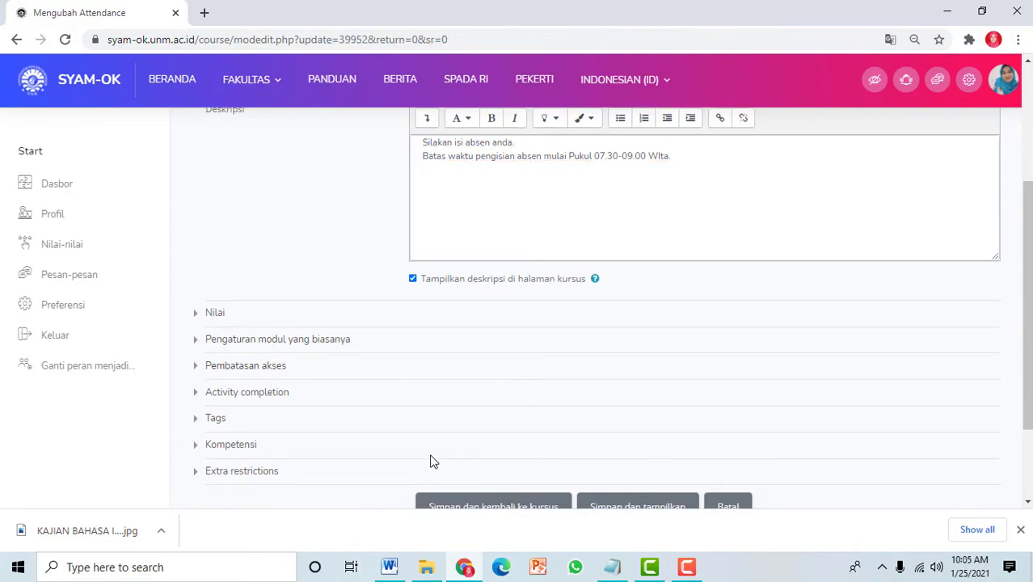
# Set the attendance activity's group mode to Grup terpisah in the common module settings.
pyautogui.click(293, 343)
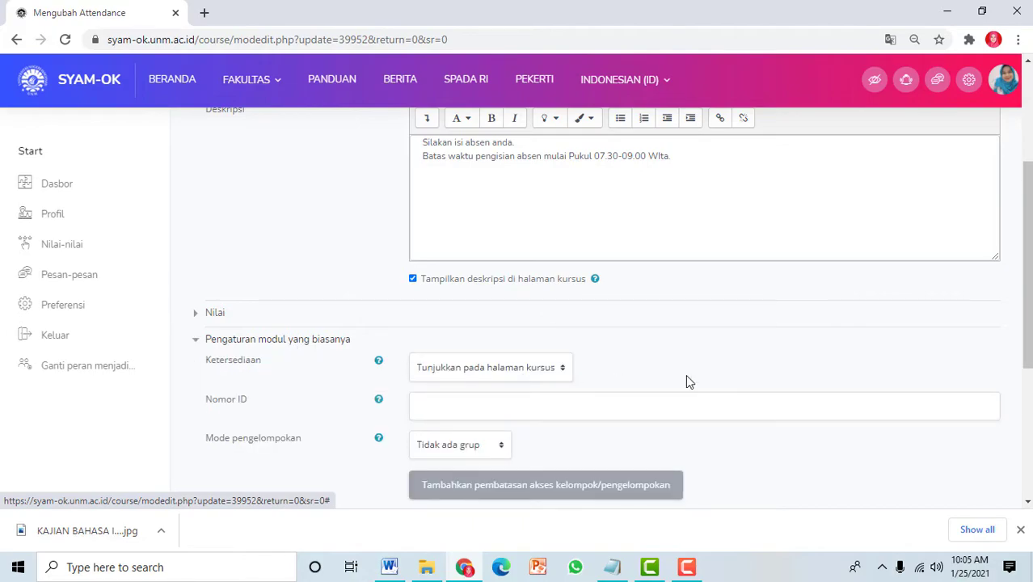
pyautogui.scroll(-2, 1014, 382)
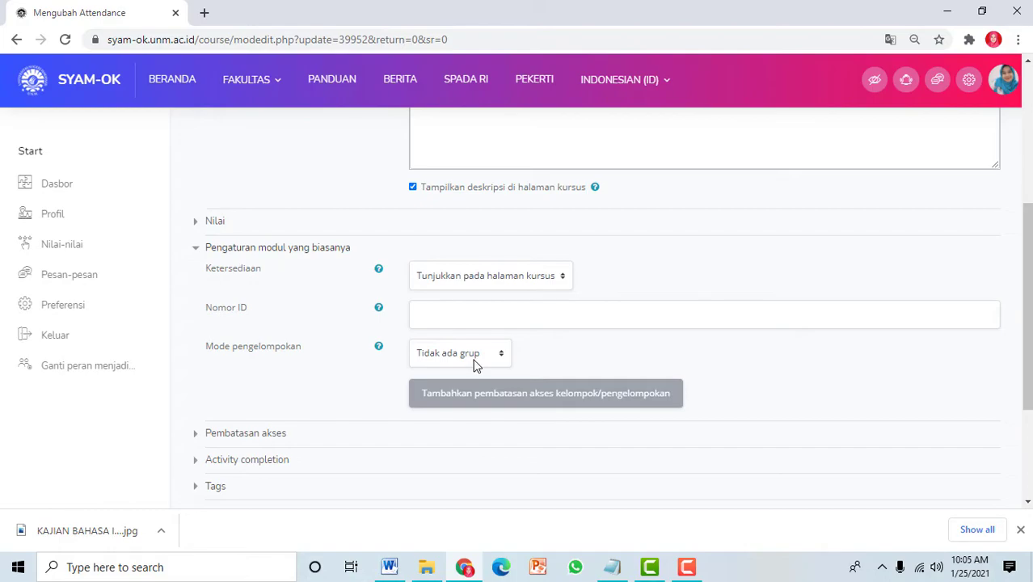
pyautogui.click(501, 355)
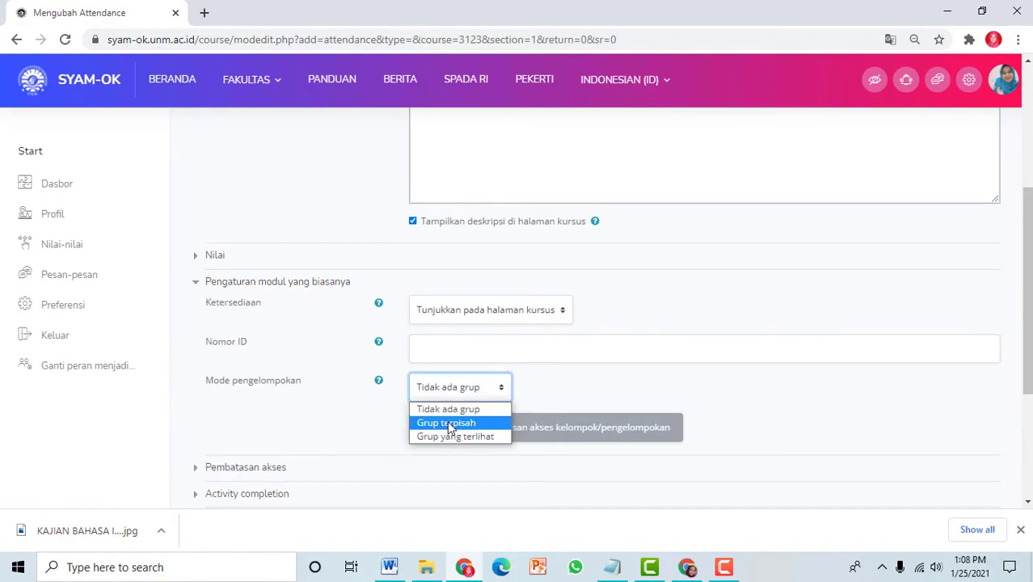
pyautogui.click(450, 423)
pyautogui.scroll(-1, 654, 392)
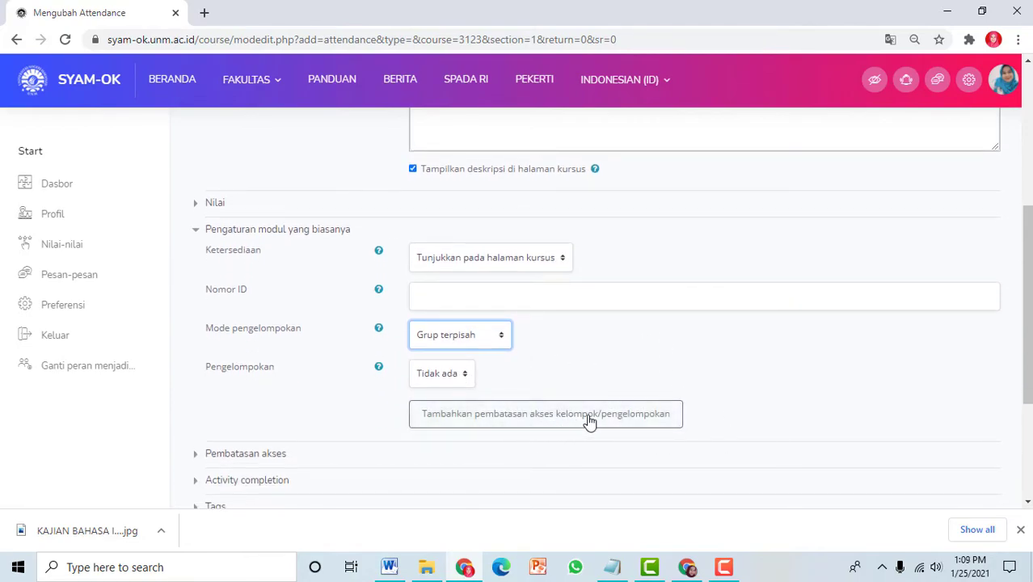
# Add a group access restriction for group C20A to the attendance activity, and save and display it.
pyautogui.click(652, 421)
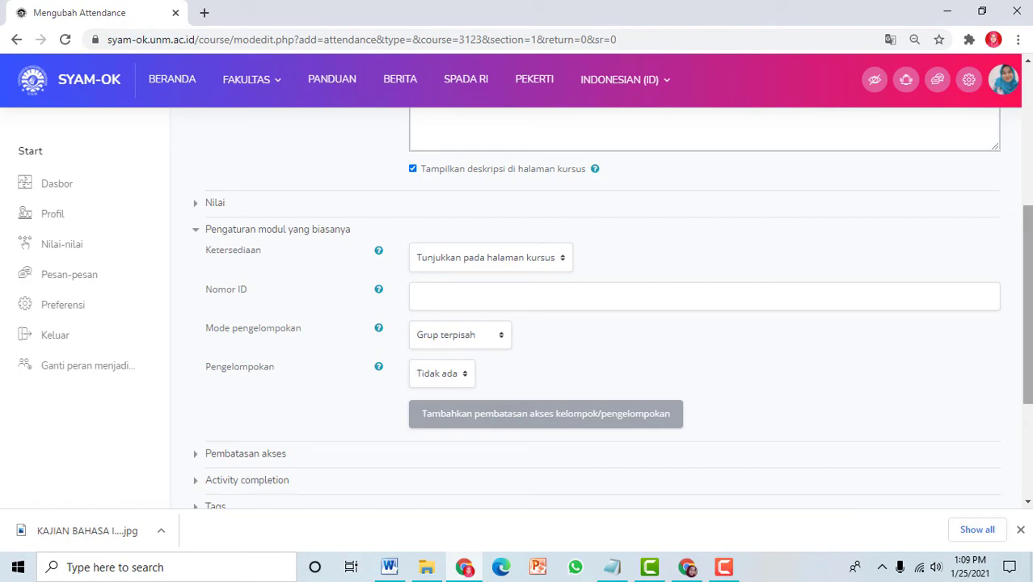
pyautogui.moveTo(1027, 307); pyautogui.dragTo(1026, 358)
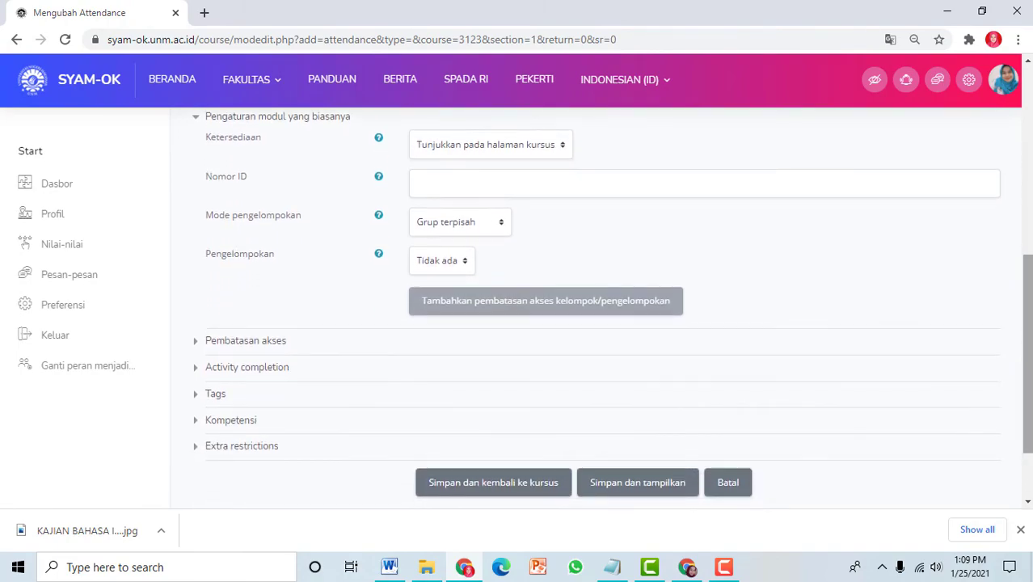
pyautogui.click(238, 344)
pyautogui.scroll(-2, 513, 378)
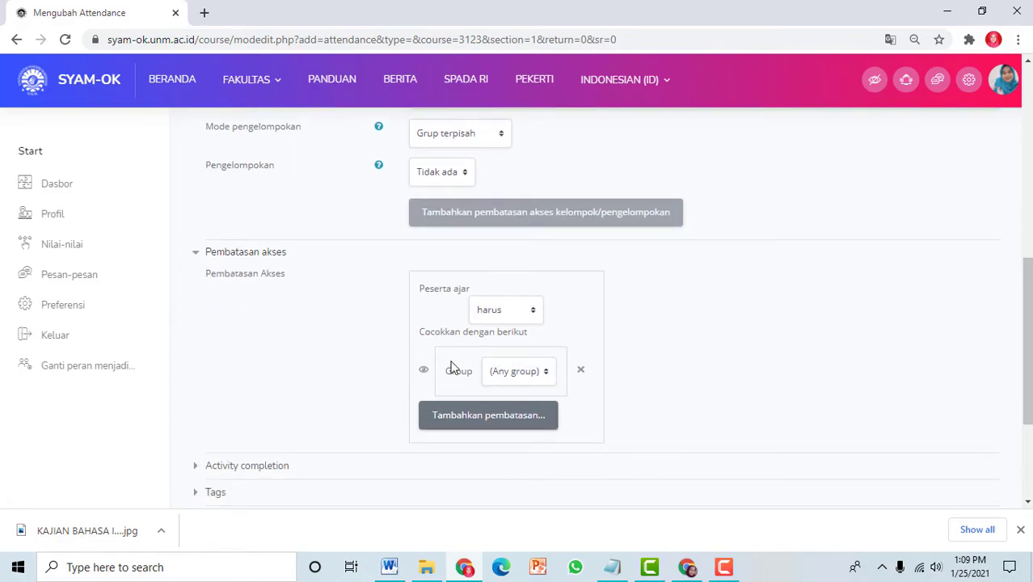
pyautogui.click(522, 379)
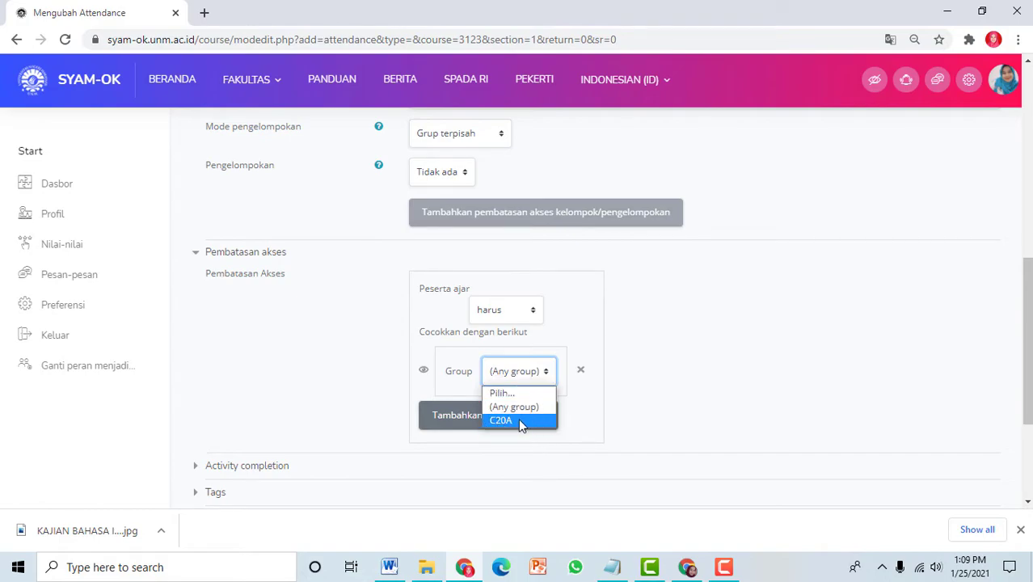
pyautogui.click(518, 419)
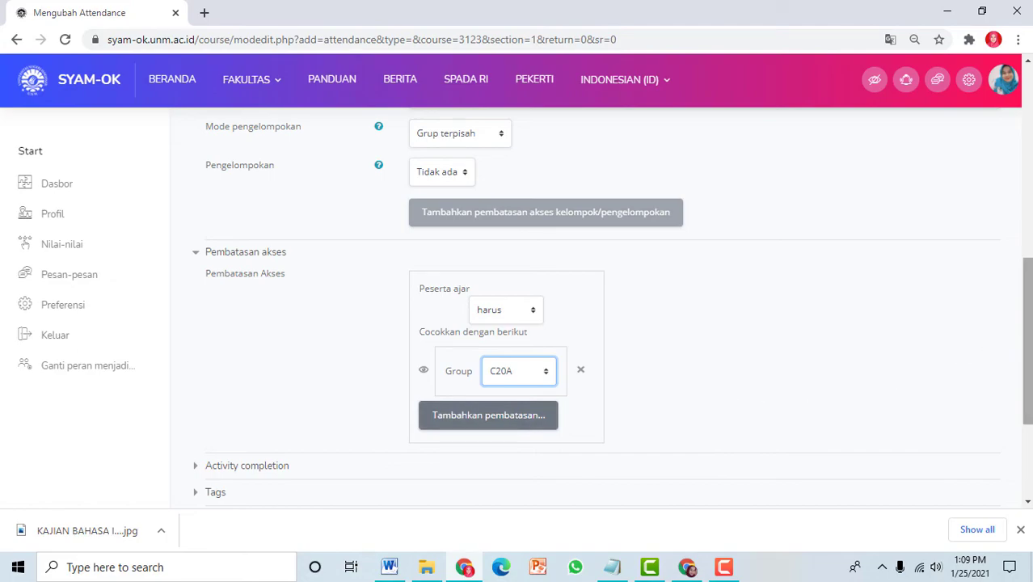
pyautogui.scroll(-3, 612, 307)
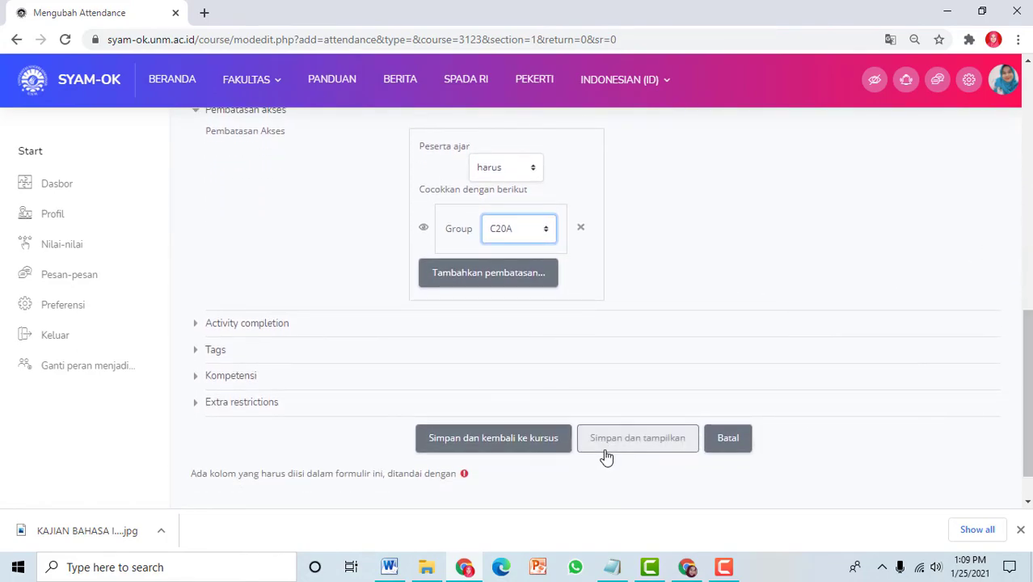
pyautogui.click(620, 429)
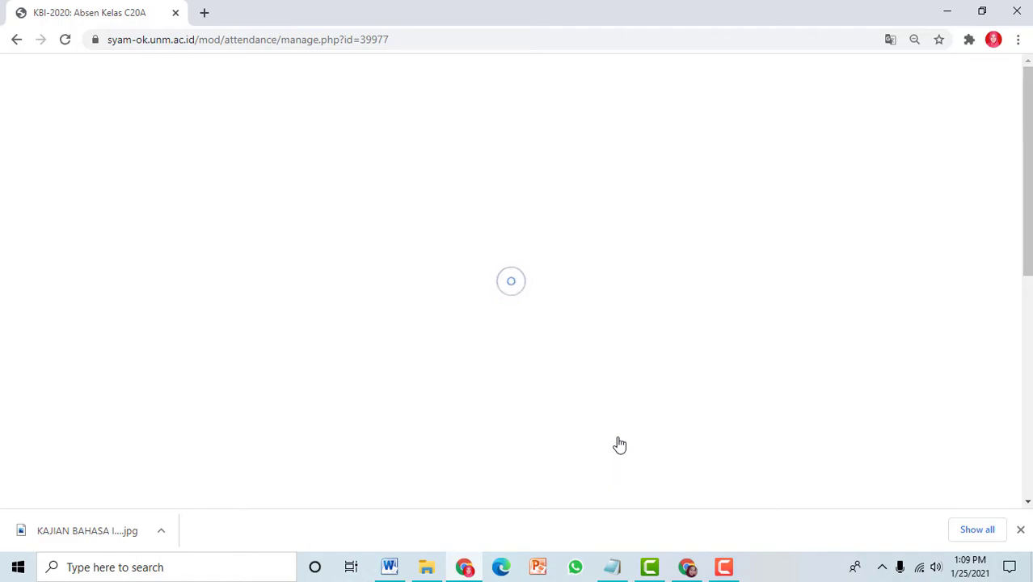
# Start a new attendance session in Absen Kelas C20A and select group C20A for it.
pyautogui.scroll(-1, 576, 307)
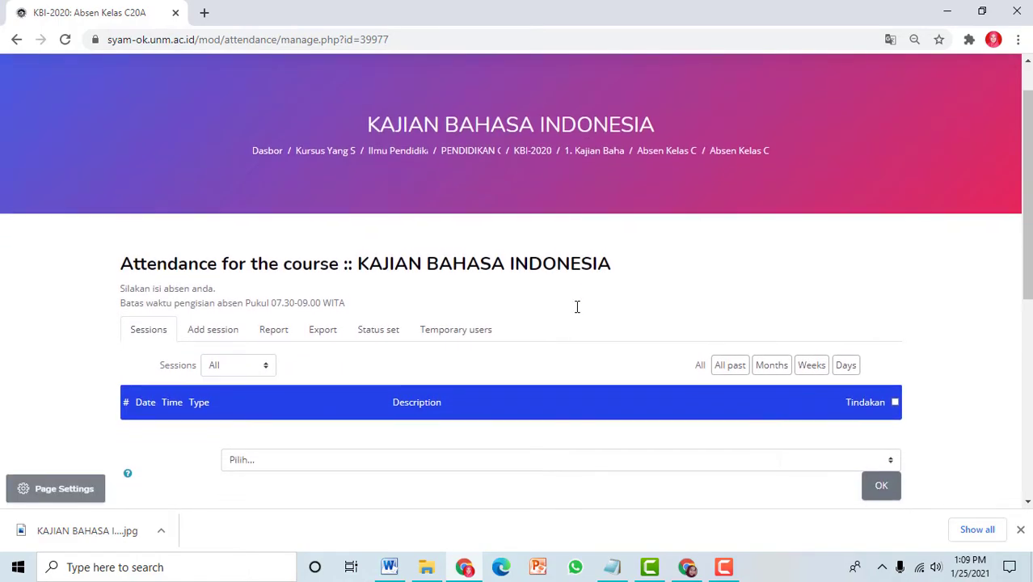
pyautogui.click(220, 330)
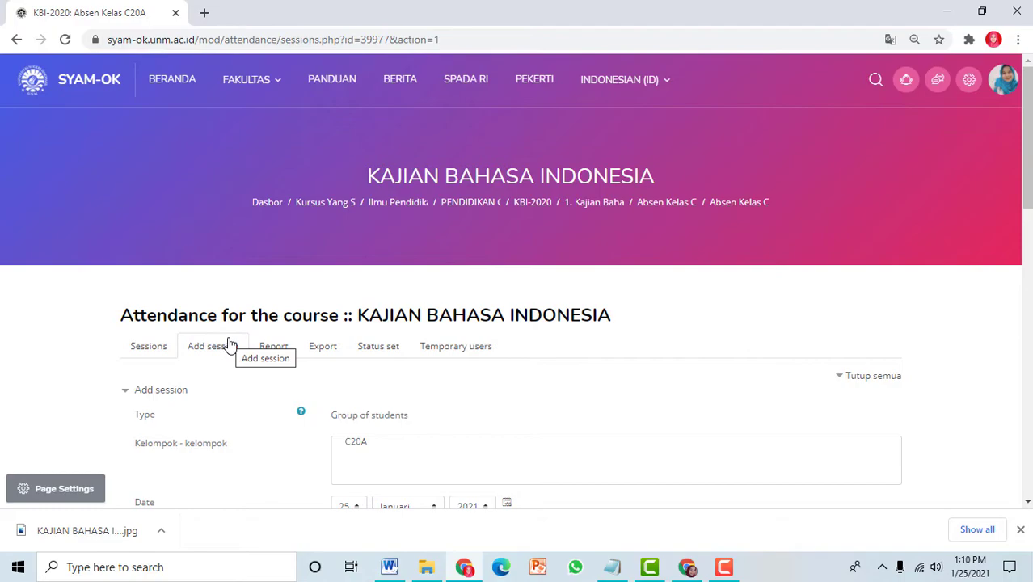
pyautogui.scroll(-2, 547, 268)
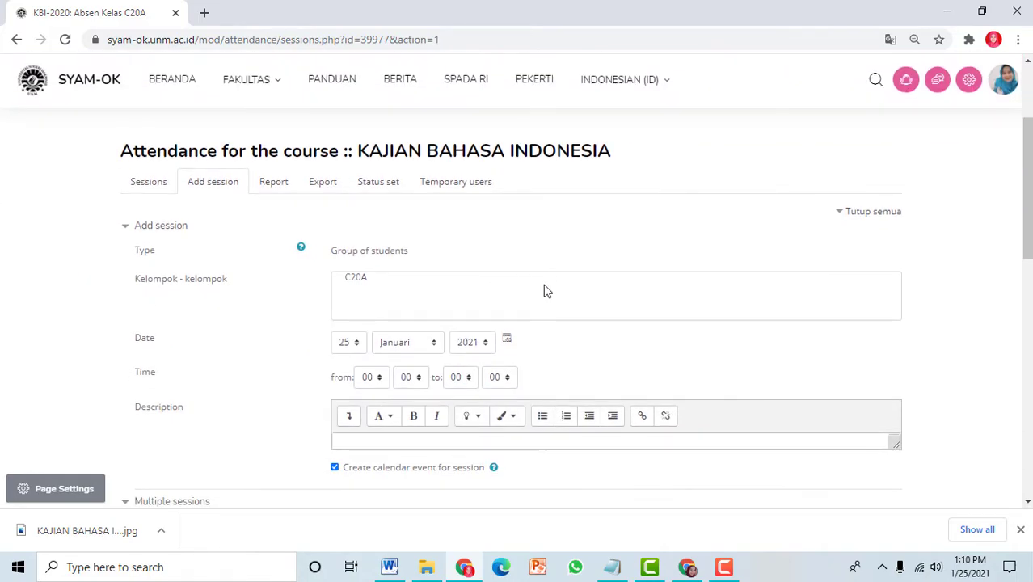
pyautogui.click(354, 278)
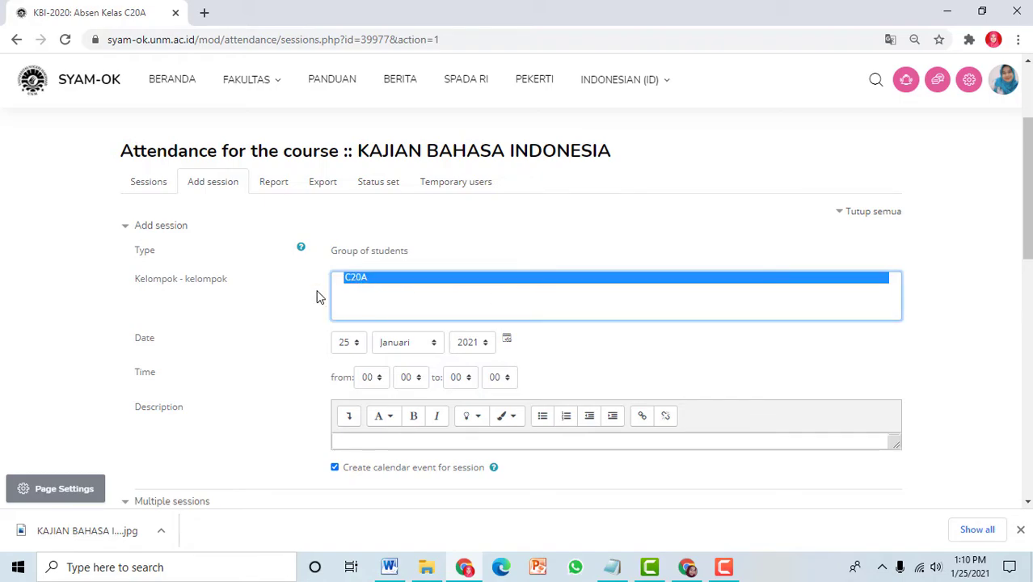
# Set the new attendance session's date to 26 Januari 2021.
pyautogui.scroll(-1, 1022, 197)
pyautogui.scroll(-1, 927, 286)
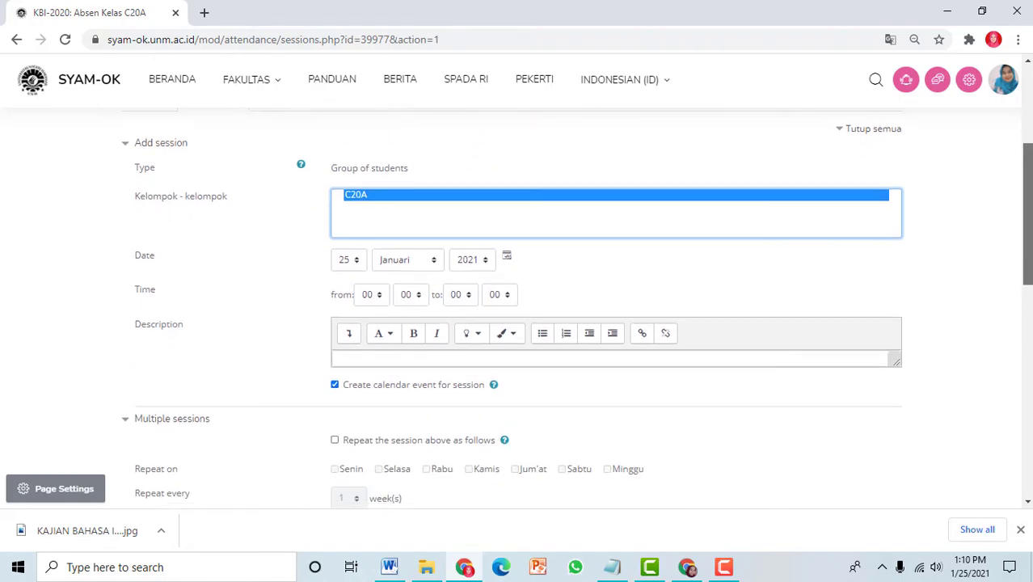
pyautogui.click(347, 257)
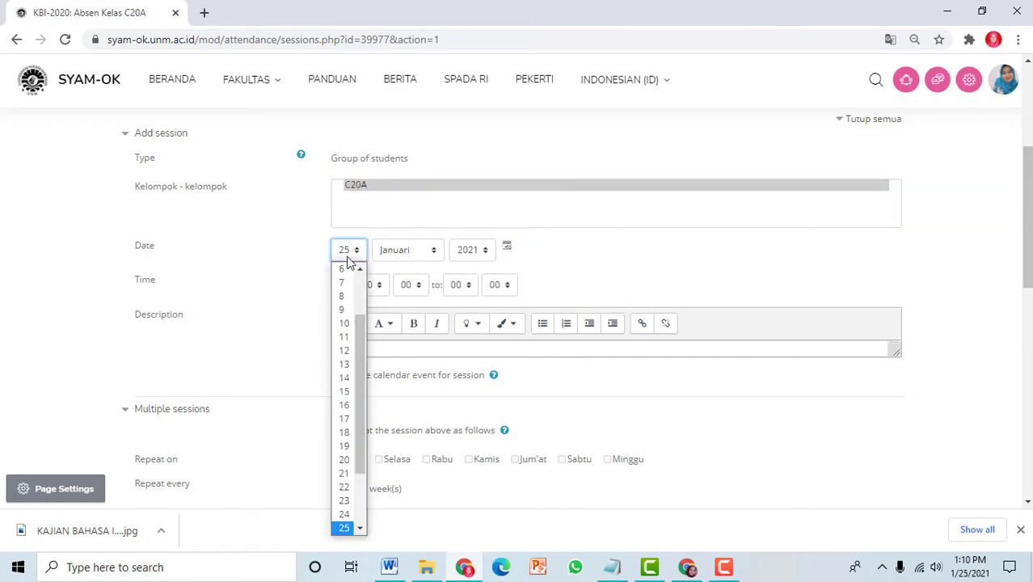
pyautogui.moveTo(362, 327); pyautogui.dragTo(370, 458)
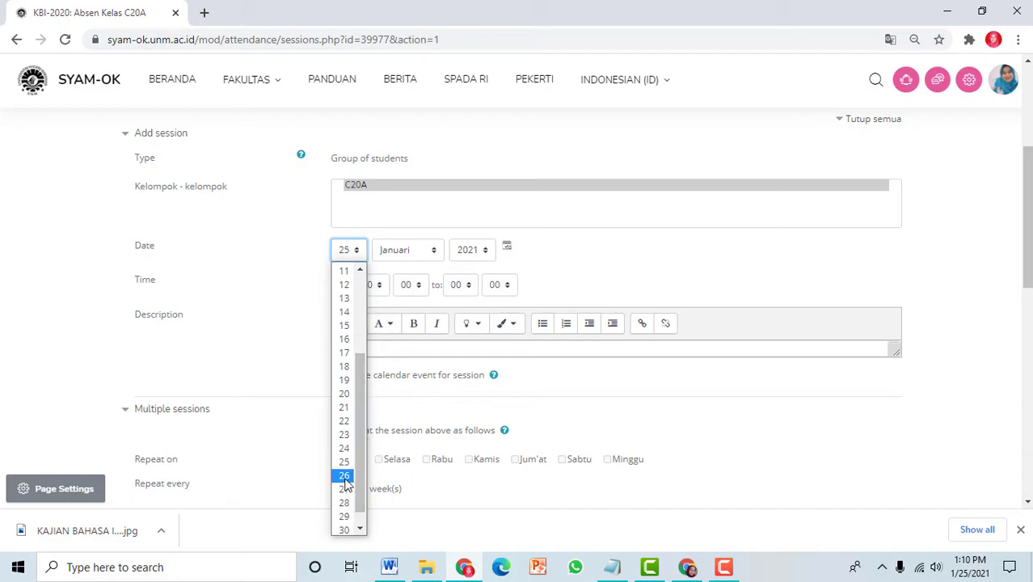
pyautogui.click(345, 477)
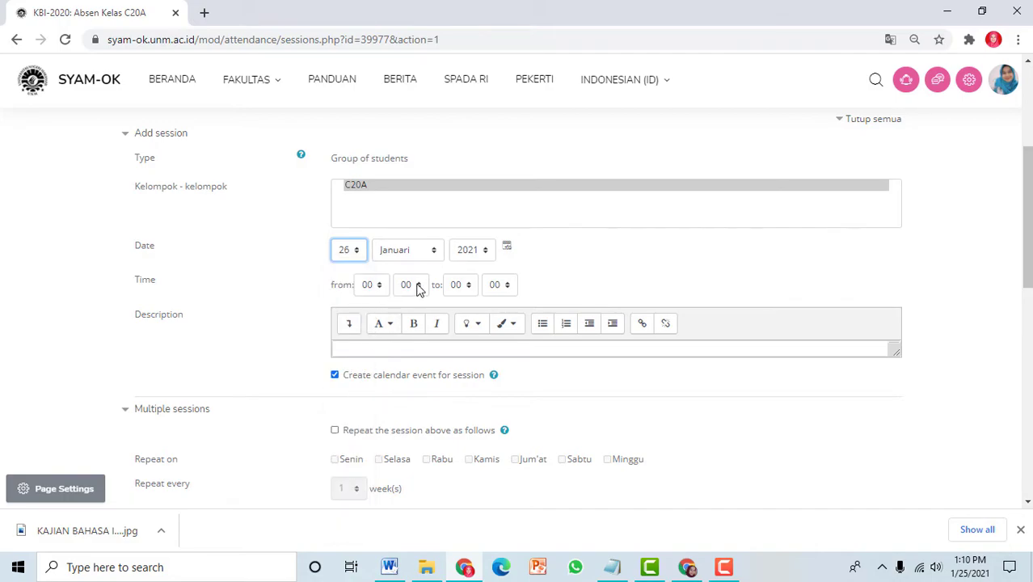
# Set the attendance session's time from 07:30 to 09:00.
pyautogui.click(373, 290)
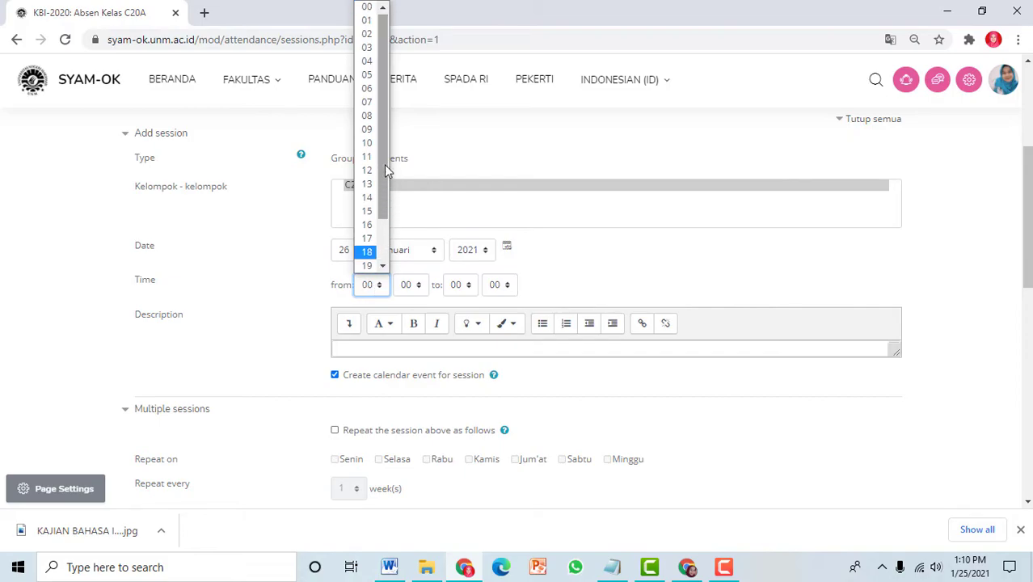
pyautogui.click(368, 103)
pyautogui.click(410, 285)
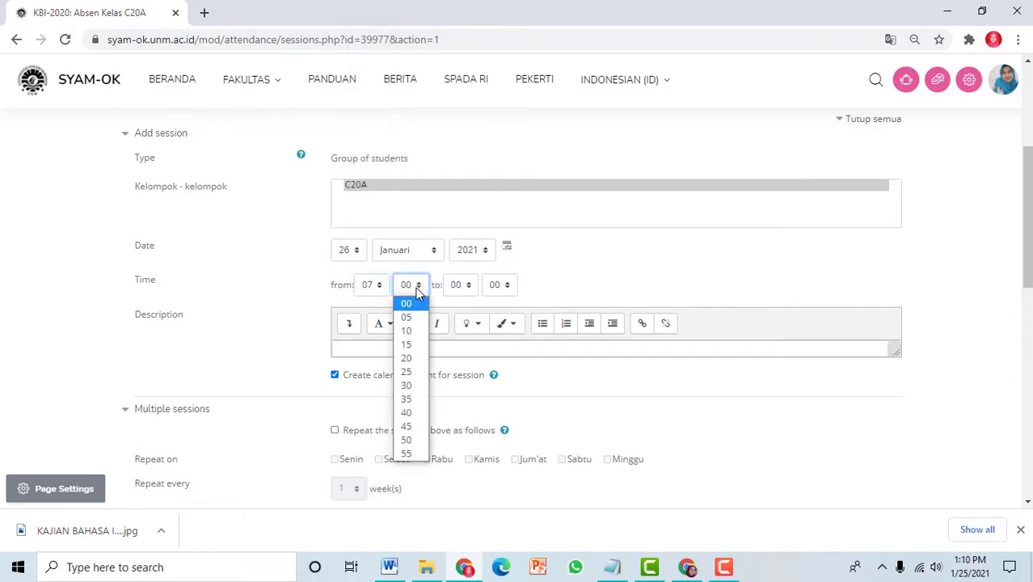
pyautogui.click(412, 378)
pyautogui.click(458, 285)
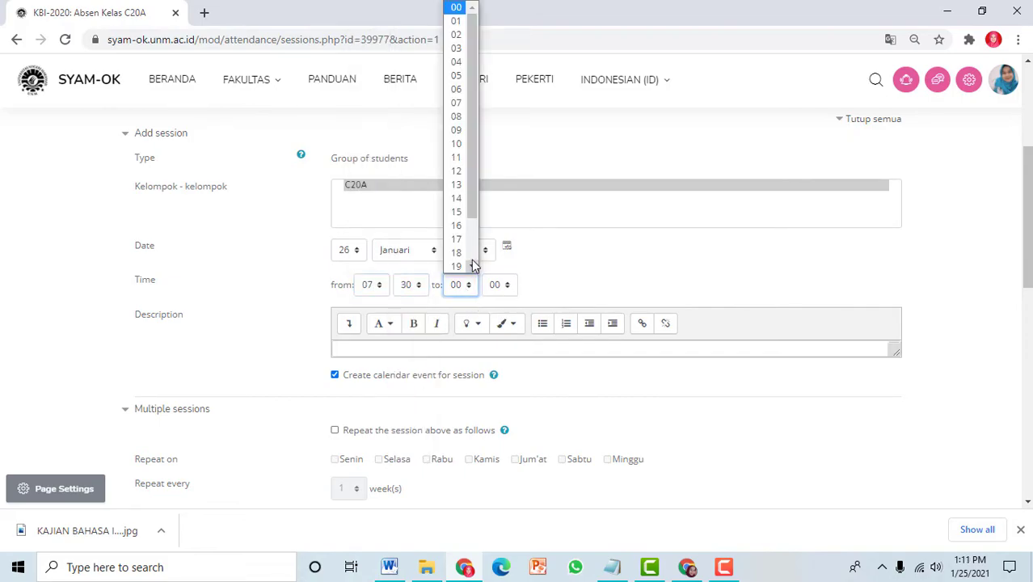
pyautogui.click(457, 129)
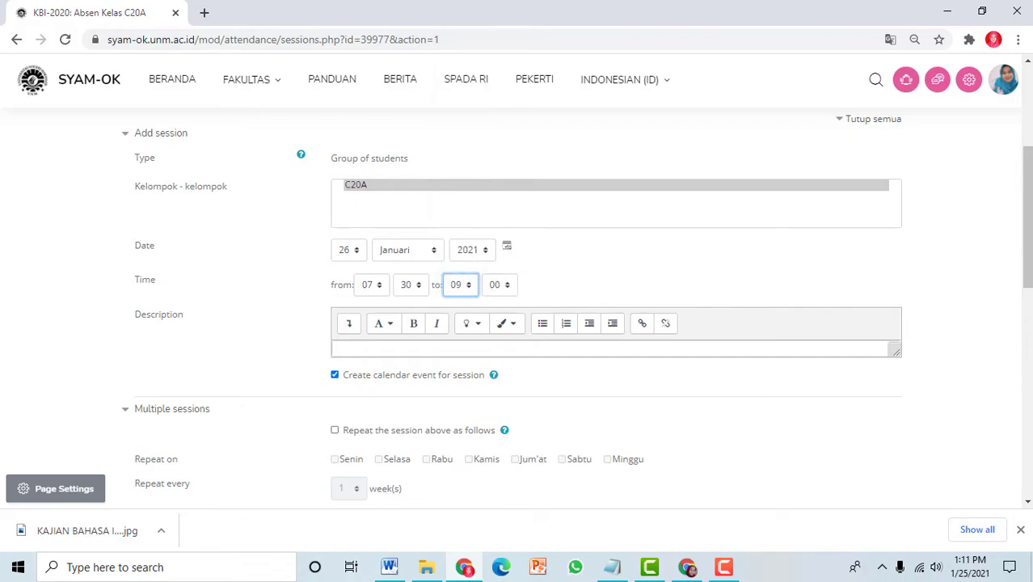
# Check the session's repeat and student recording options without changing them, and add the session to Absen Kelas C20A.
pyautogui.scroll(-3, 1026, 217)
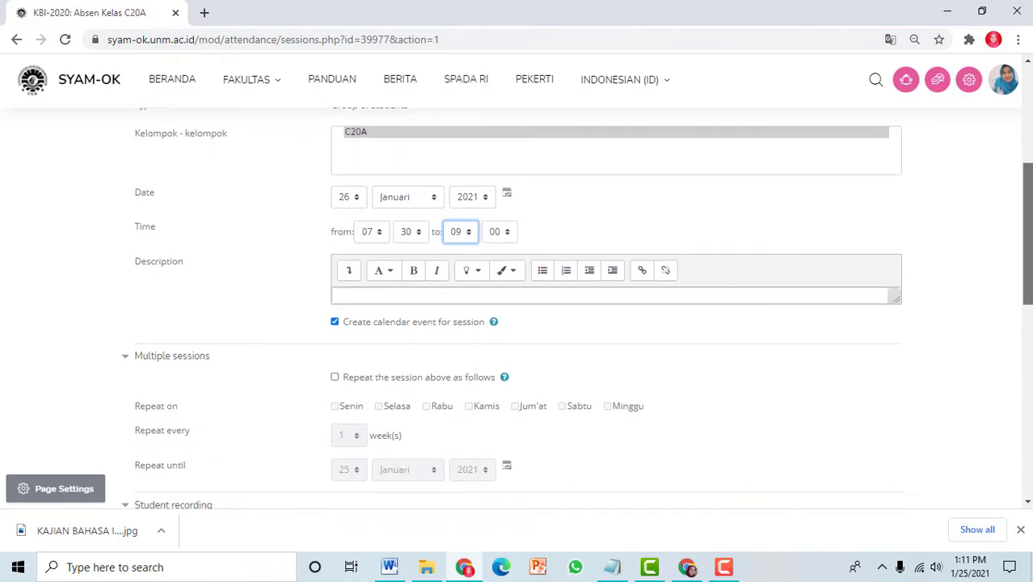
pyautogui.scroll(2, 1026, 217)
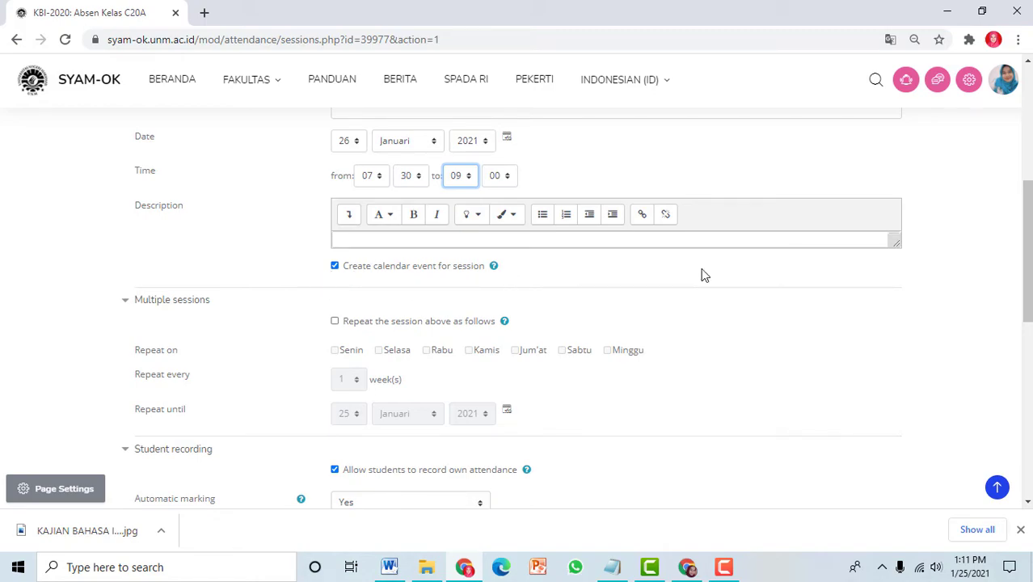
pyautogui.scroll(-1, 1029, 249)
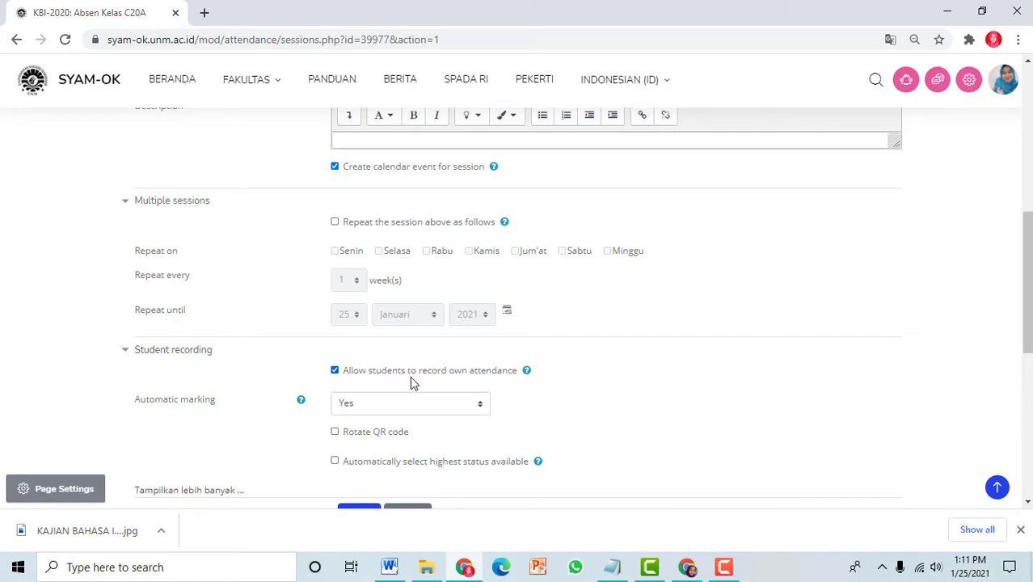
pyautogui.moveTo(1026, 283); pyautogui.dragTo(1026, 312)
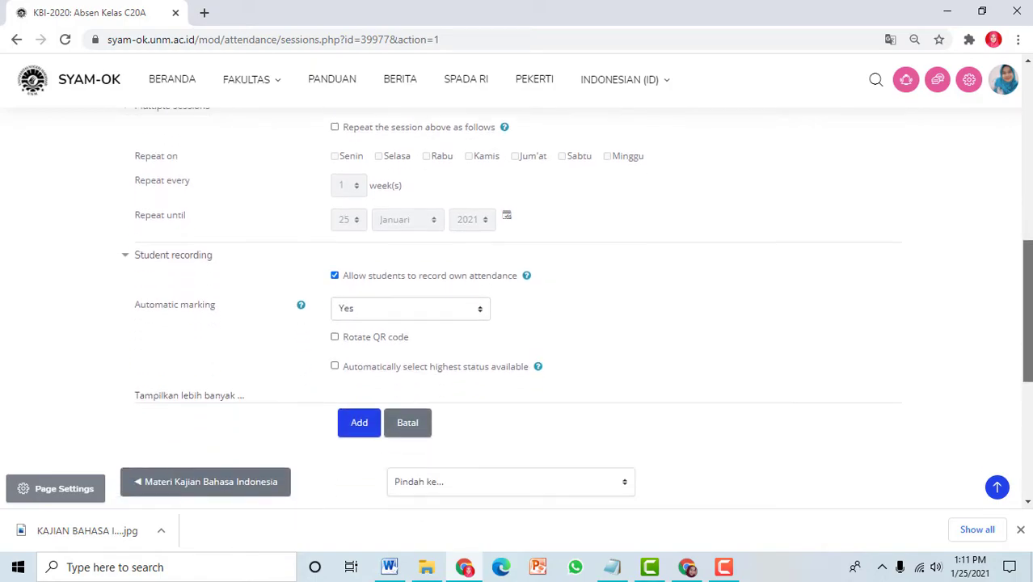
pyautogui.click(358, 416)
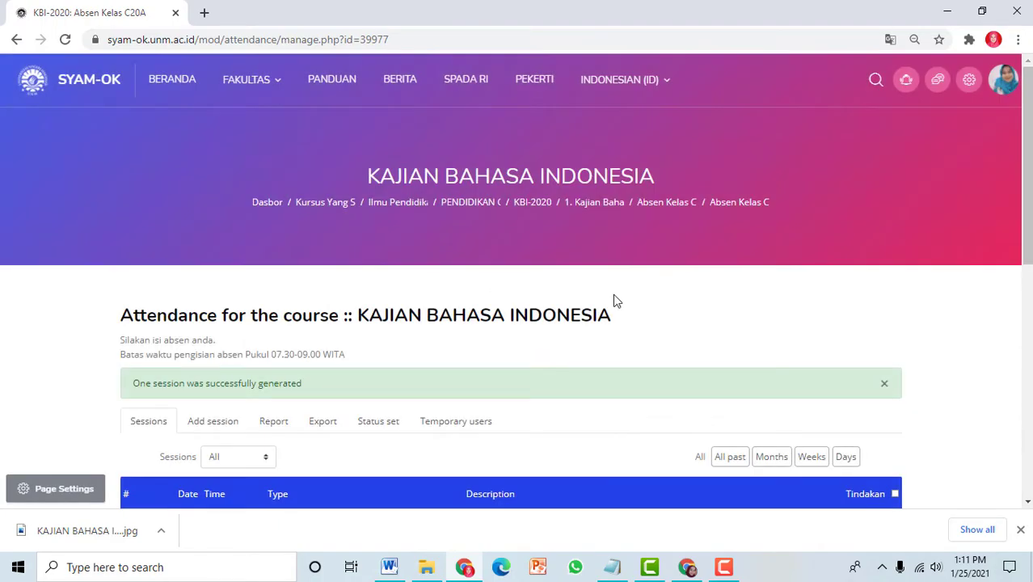
# Review the added session, return to the course page and expand topic 1. Kajian Bahasa Indonesia.
pyautogui.scroll(-2, 997, 222)
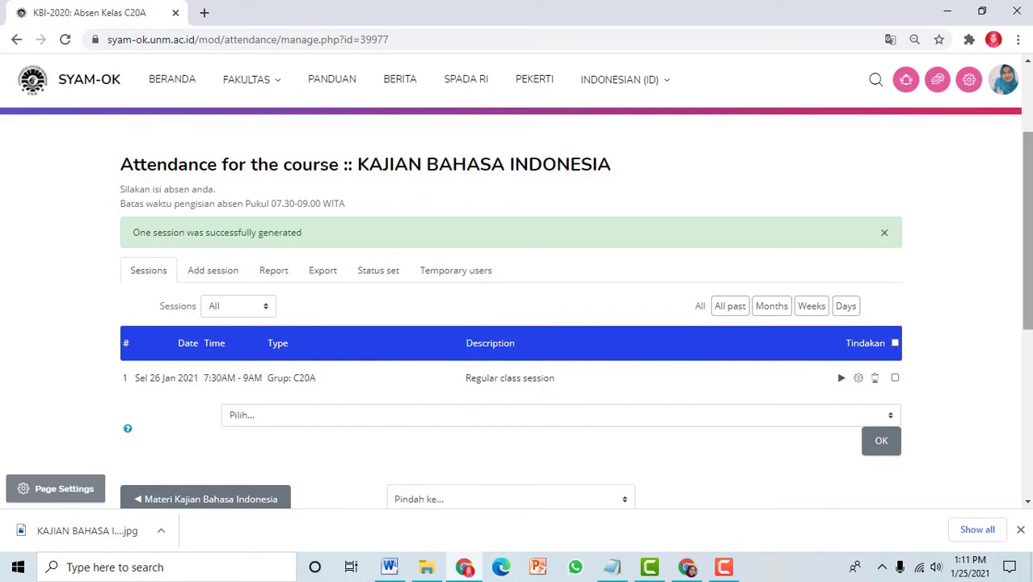
pyautogui.scroll(3, 582, 185)
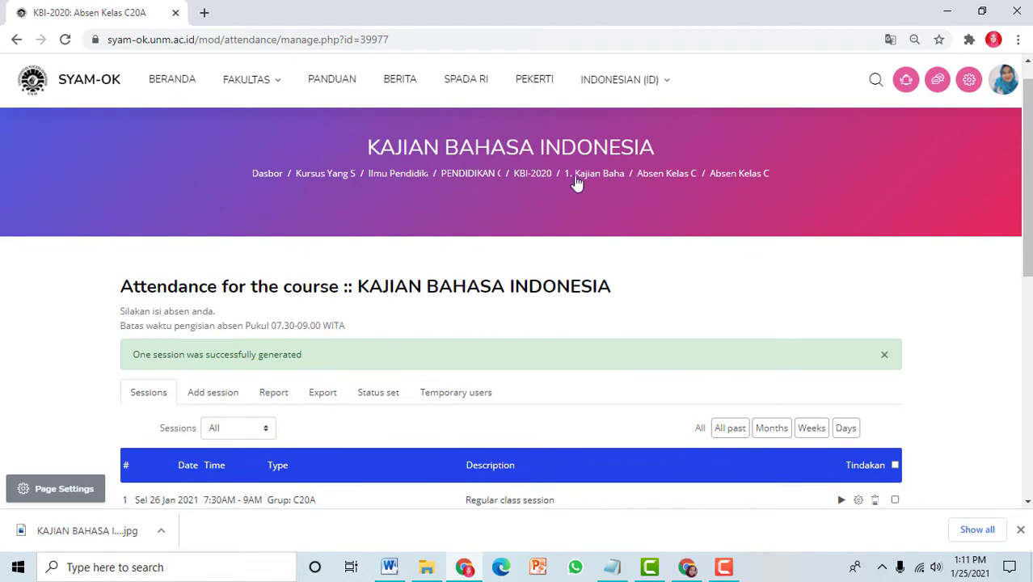
pyautogui.click(616, 181)
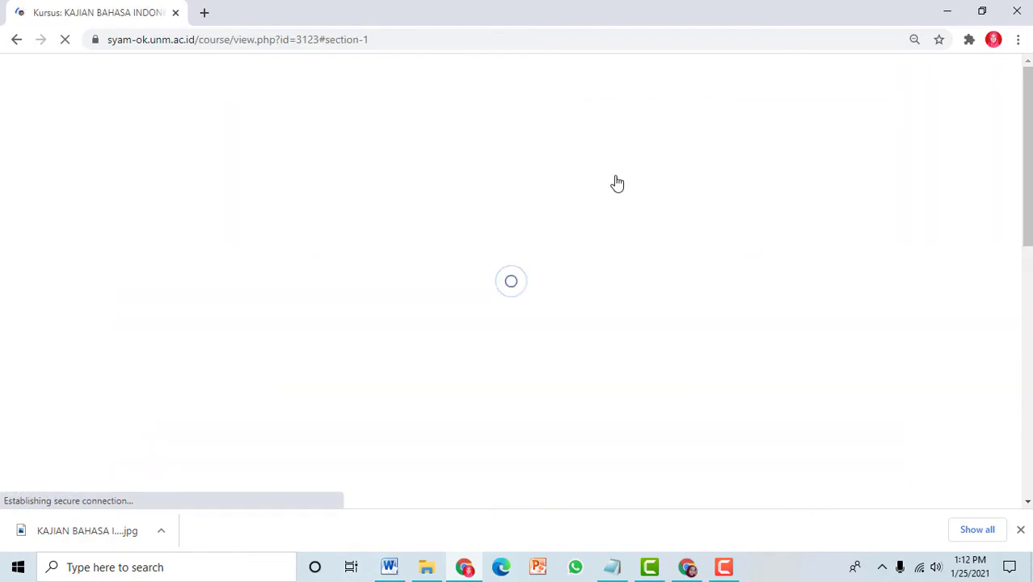
pyautogui.scroll(2, 1023, 252)
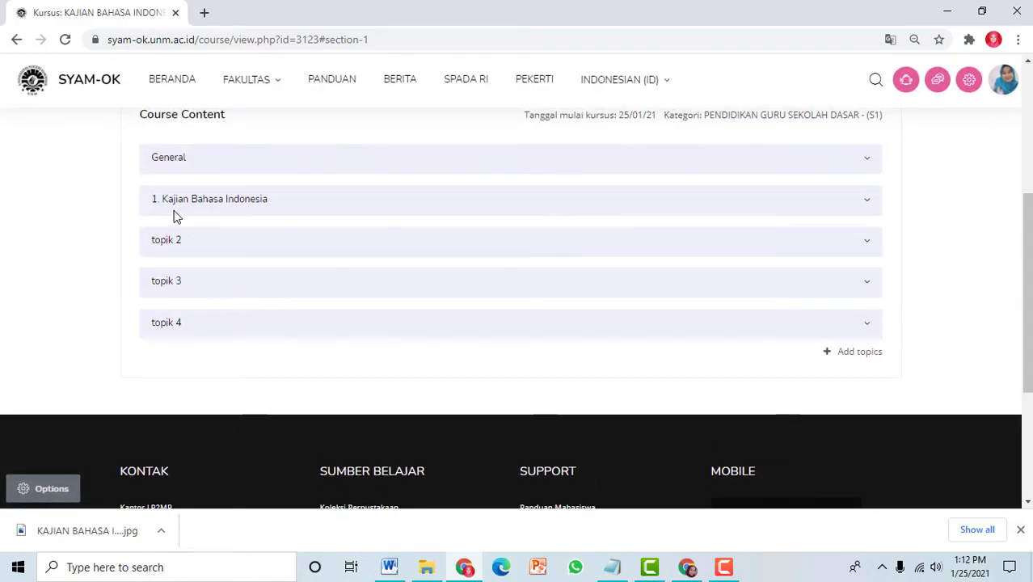
pyautogui.click(315, 207)
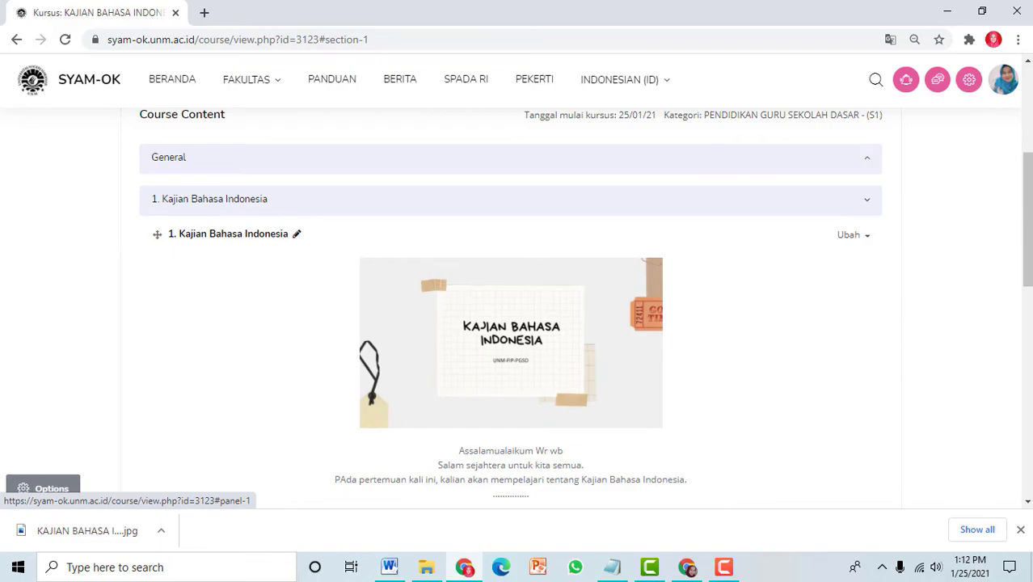
# Add an Assignment activity named Tugas Kelas C20A to topic 1. Kajian Bahasa Indonesia.
pyautogui.scroll(-3, 454, 412)
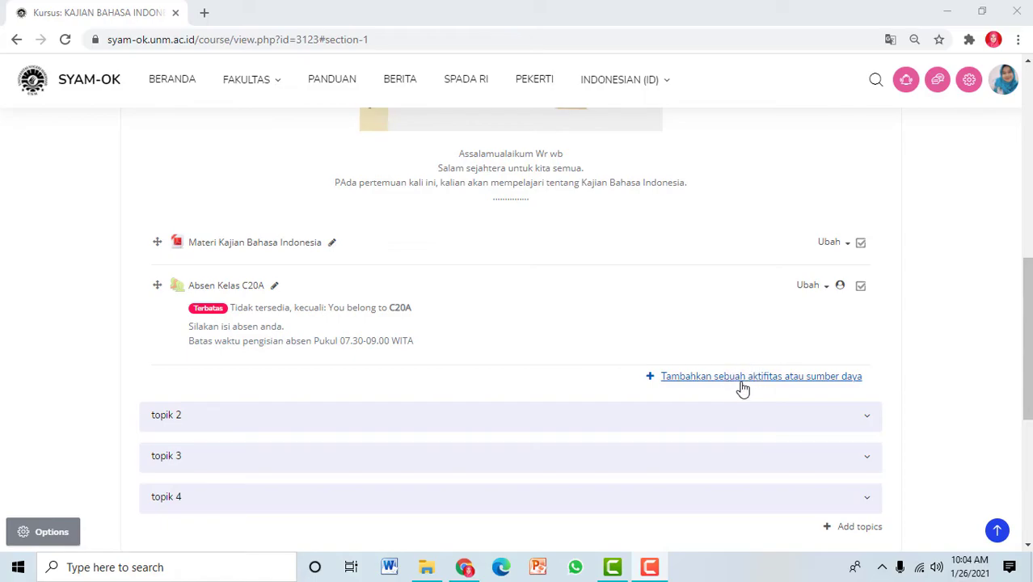
pyautogui.click(743, 388)
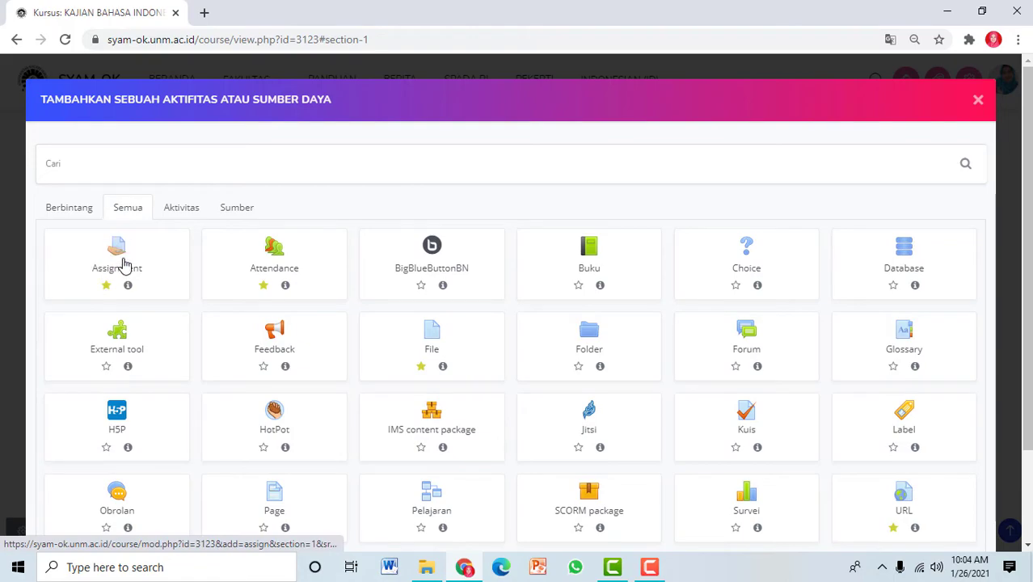
pyautogui.click(123, 264)
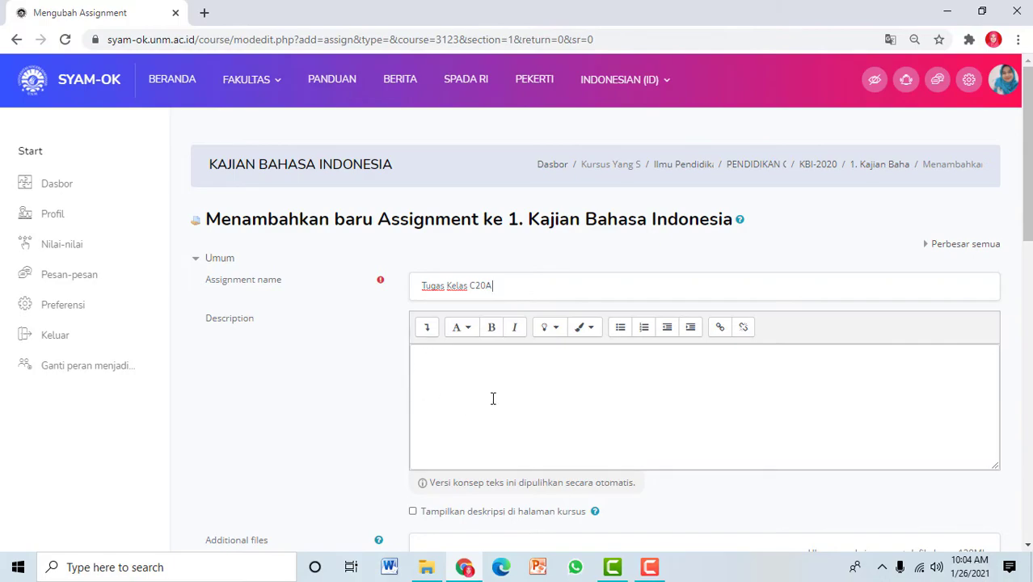
# Describe the assignment in three lines: "- Tuliskan kesimpulan dari materi 1.", "- Tugas ditulis tangan dengan rapi." and "- Batas waktu pengiriman Pukul 07.30-09.00 WITA.".
pyautogui.click(459, 360)
pyautogui.write('- T')
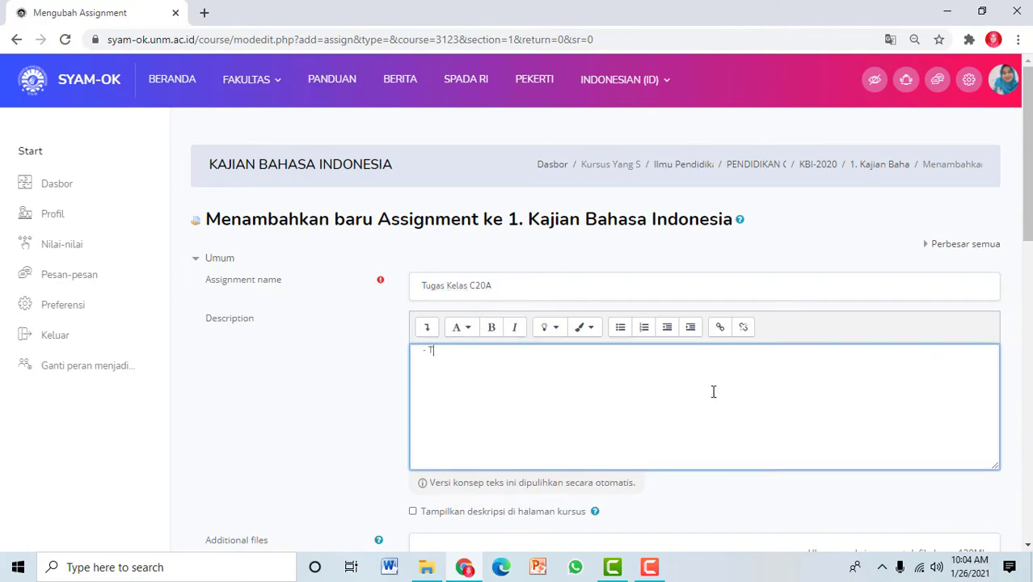
pyautogui.write('uliskan kesimpulan dari materi 1.')
pyautogui.press('Return')
pyautogui.write('- Tugas ditulis tangan dengan rapi. - Batas waktu pengiriman Pukul ')
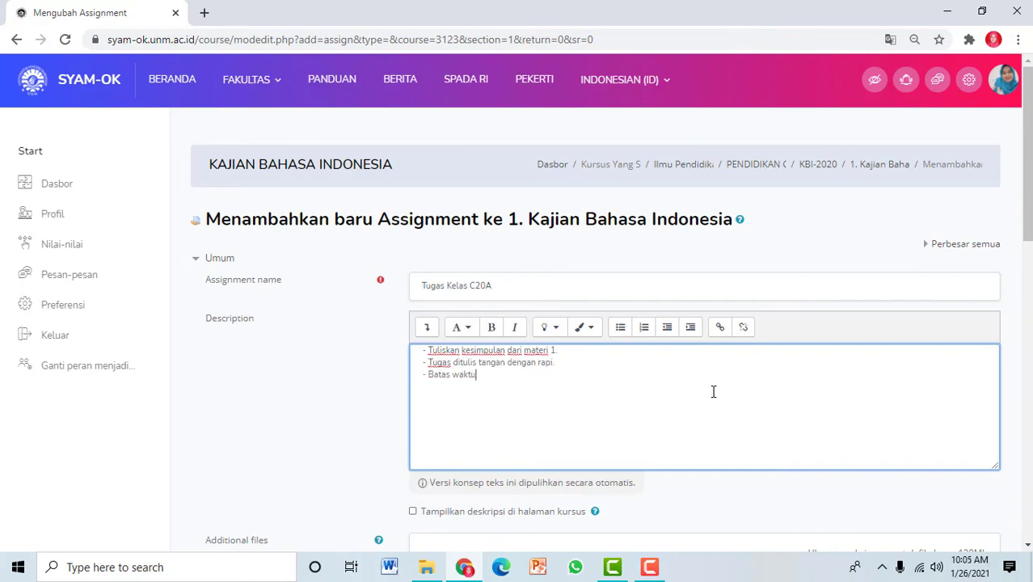
pyautogui.write('07.30-09.00 WITA')
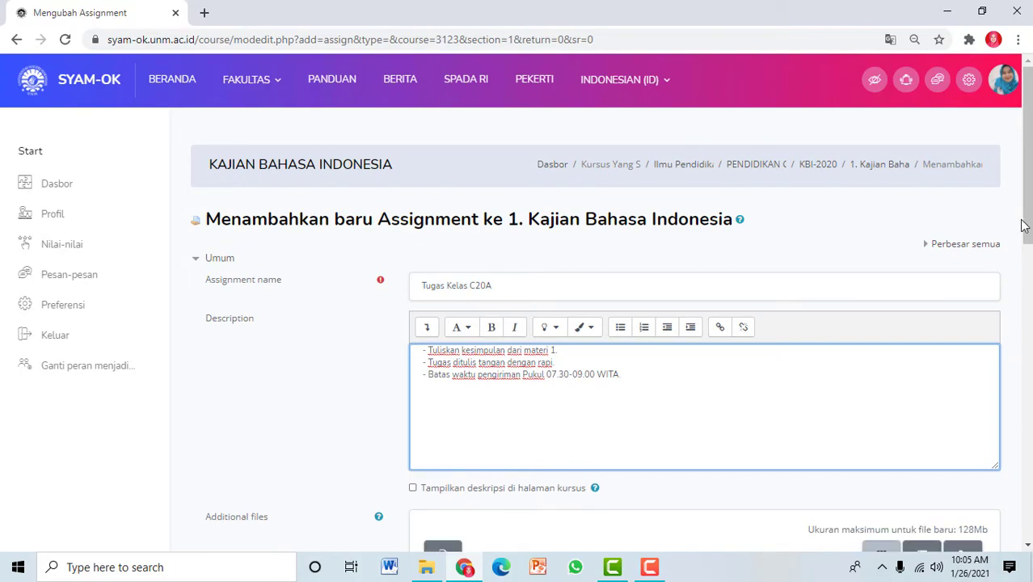
# Set the assignment's Izinkan kiriman dari time to 07:30 in the availability settings.
pyautogui.scroll(-2, 1014, 226)
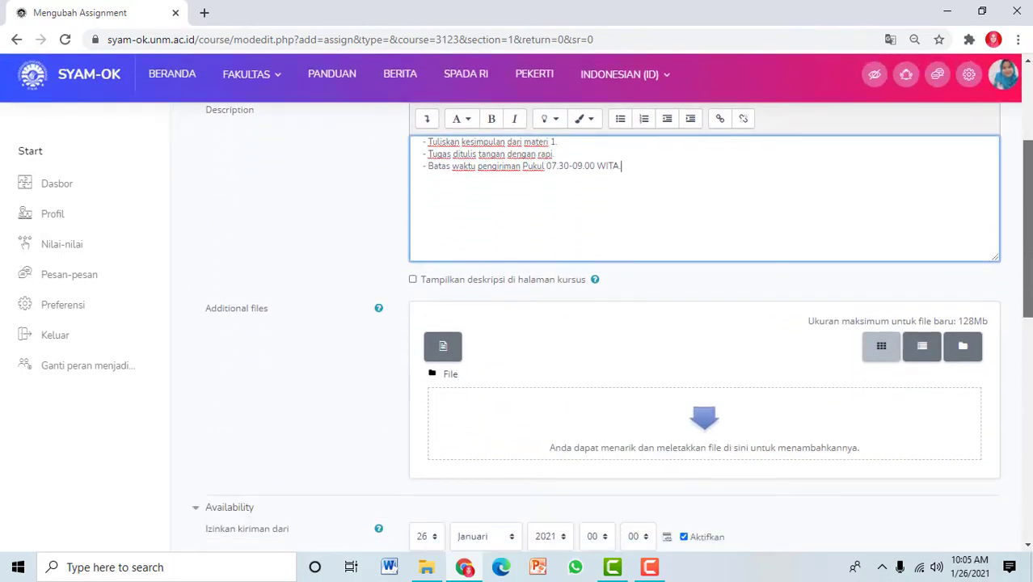
pyautogui.scroll(-3, 818, 387)
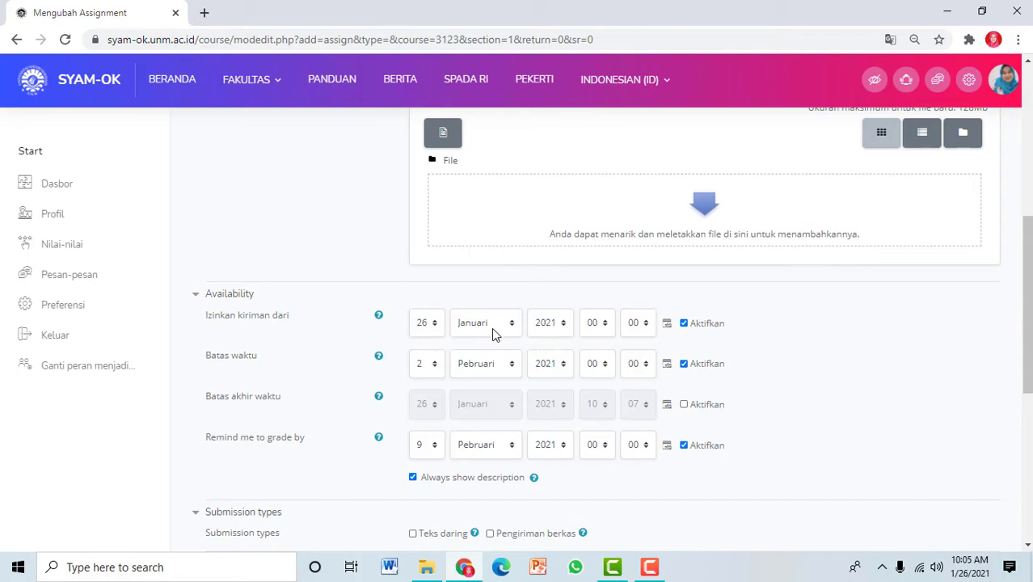
pyautogui.click(605, 323)
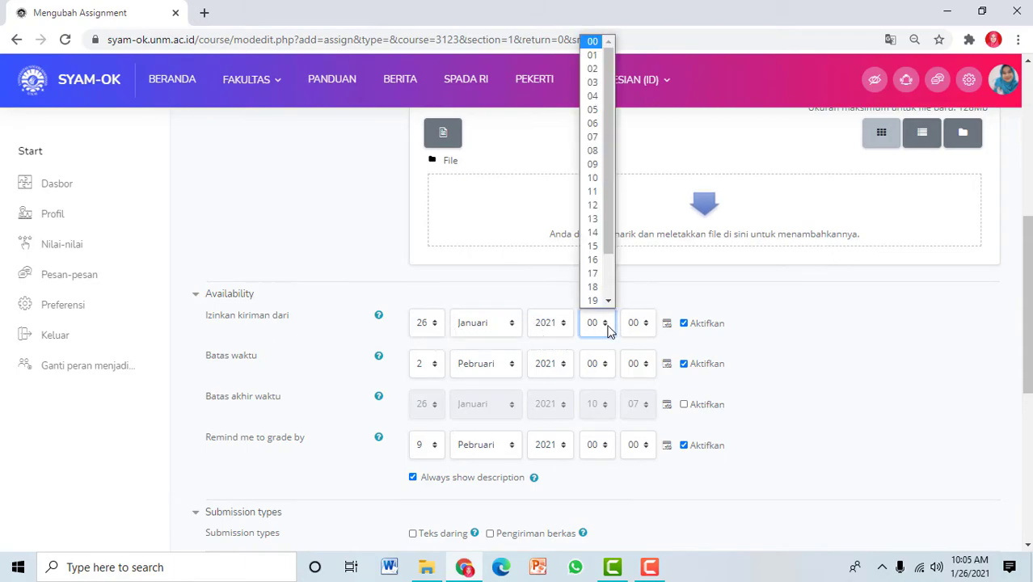
pyautogui.click(590, 138)
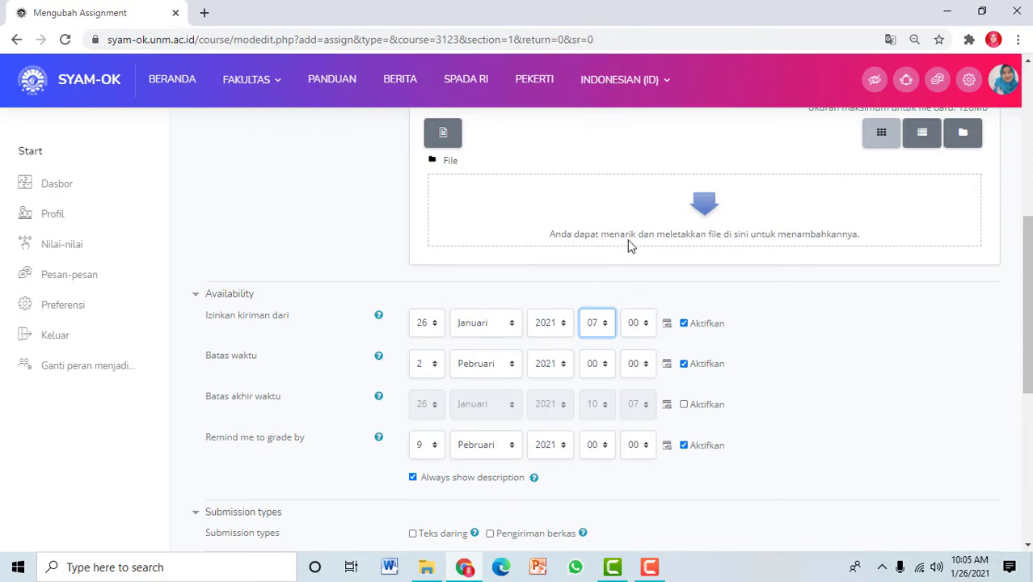
pyautogui.click(639, 324)
pyautogui.moveTo(646, 123); pyautogui.dragTo(647, 187)
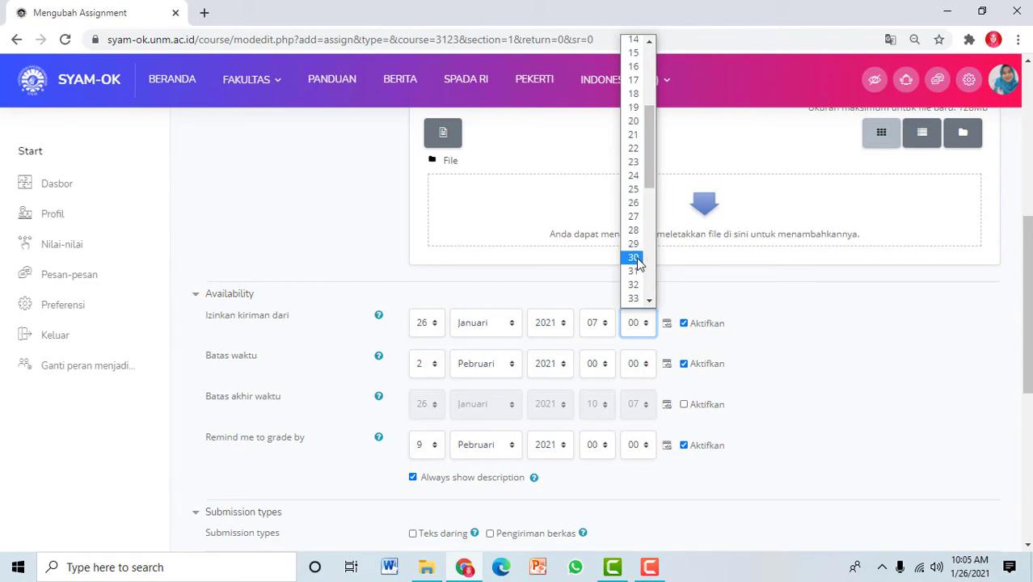
pyautogui.click(635, 259)
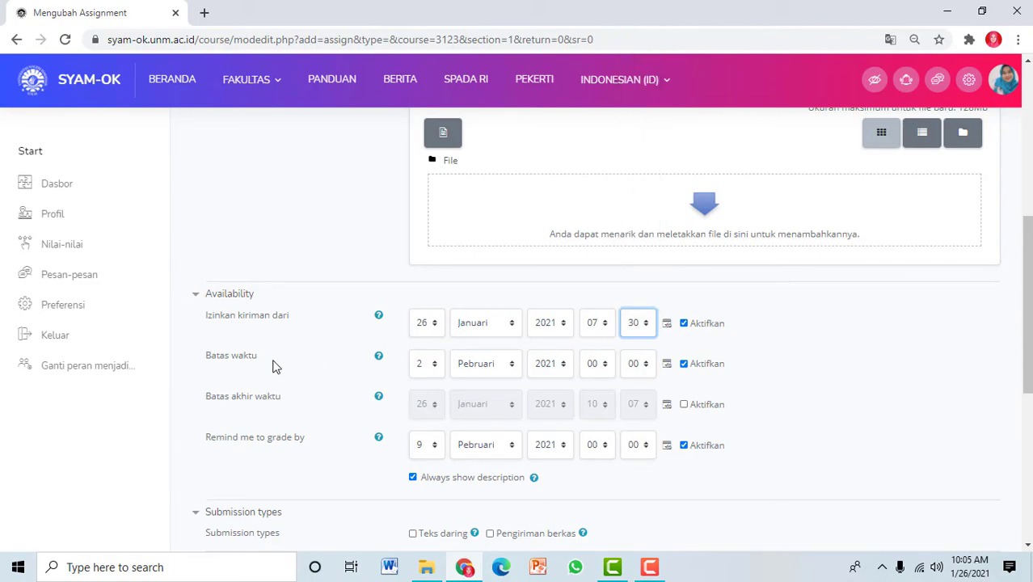
# Set the day of the assignment's Batas waktu to 26 and its hour to 09.
pyautogui.click(439, 367)
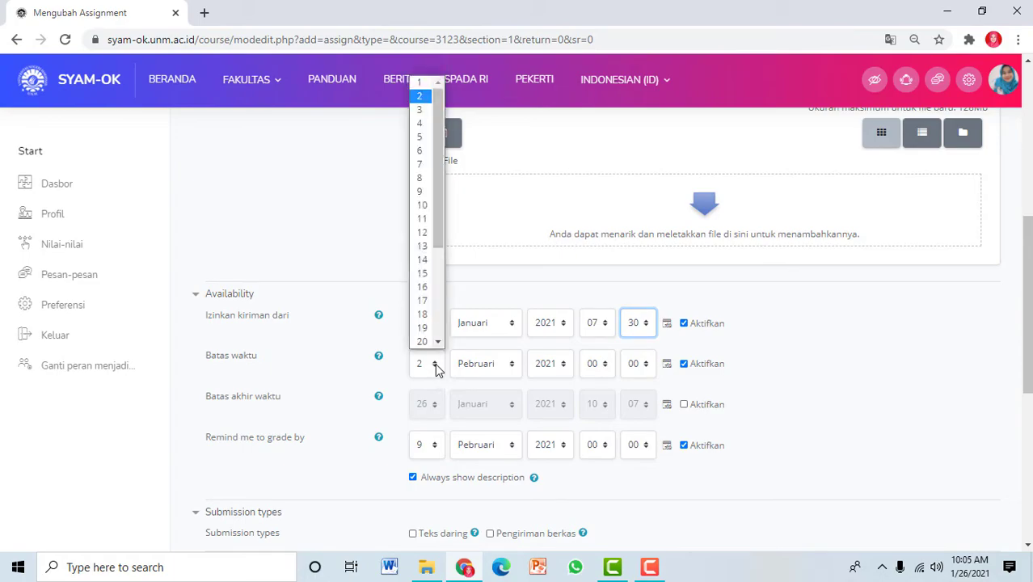
pyautogui.moveTo(438, 235); pyautogui.dragTo(441, 307)
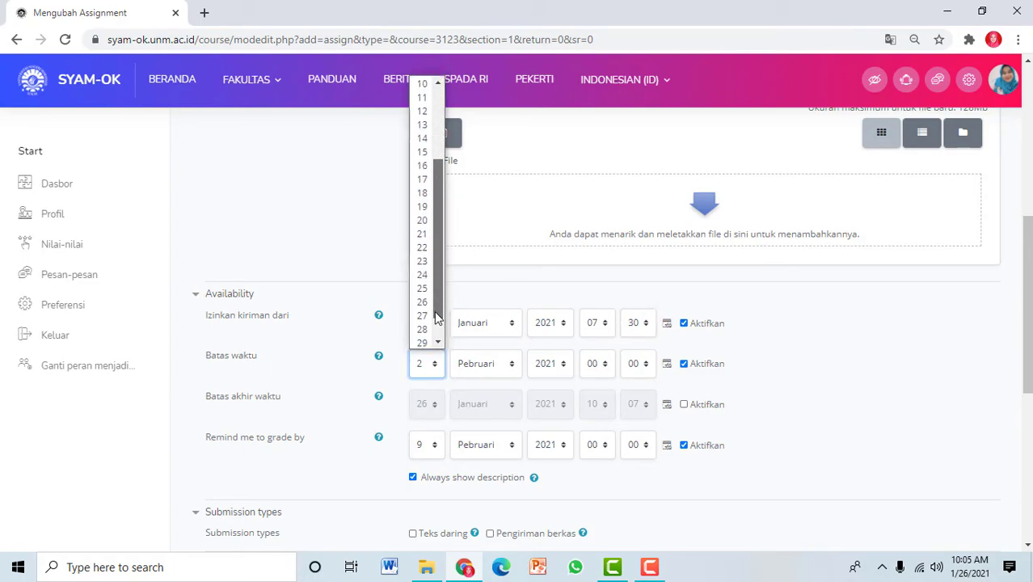
pyautogui.click(422, 301)
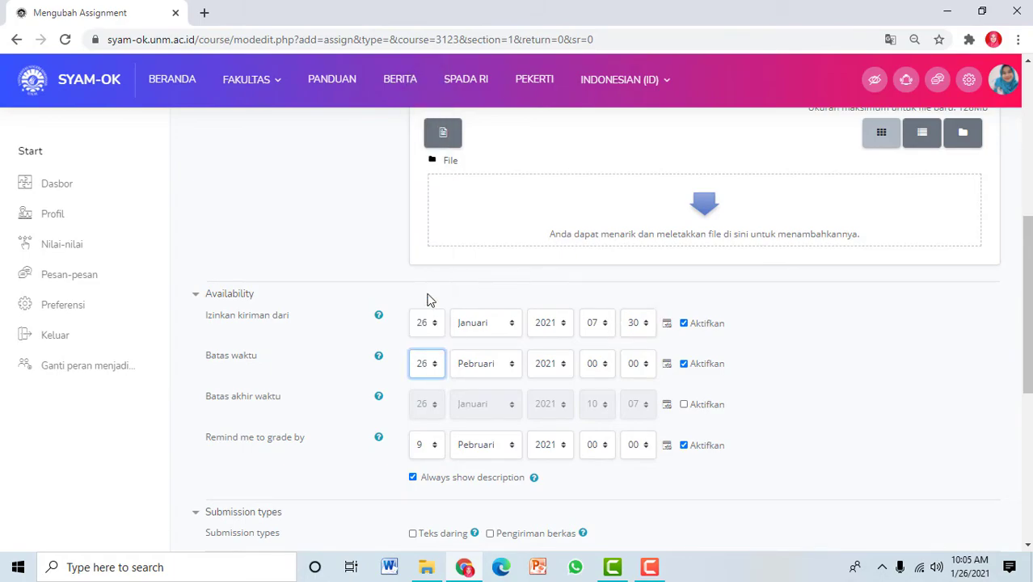
pyautogui.click(595, 372)
pyautogui.scroll(-1, 598, 340)
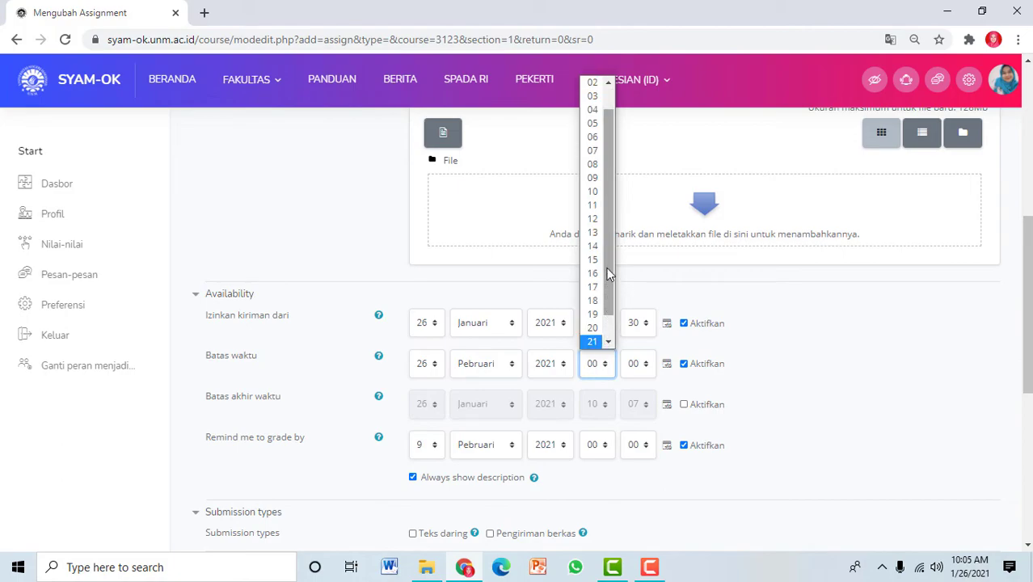
pyautogui.click(594, 179)
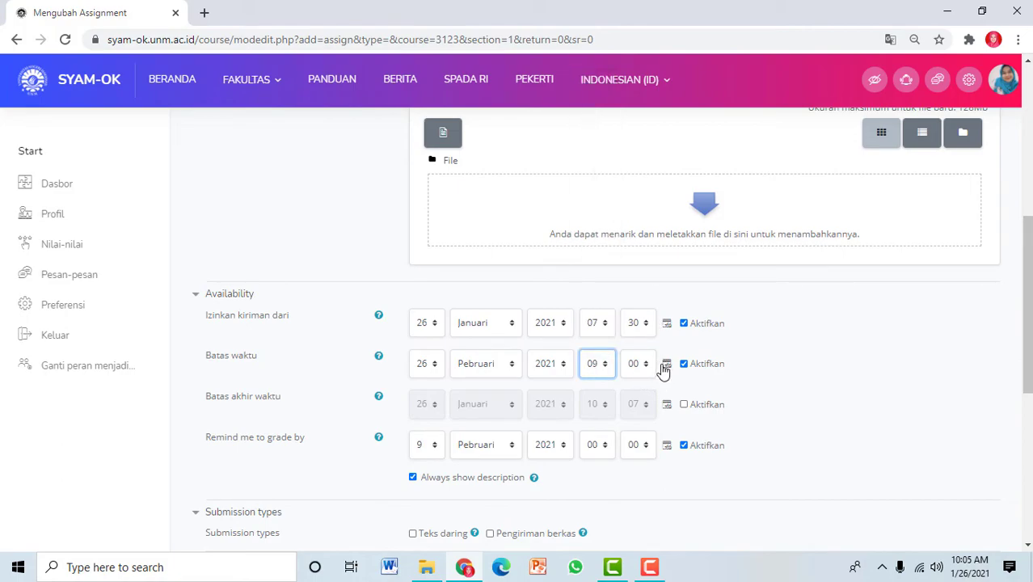
# Disable the assignment's Remind me to grade by date and enable Pengiriman berkas as its submission type.
pyautogui.click(684, 445)
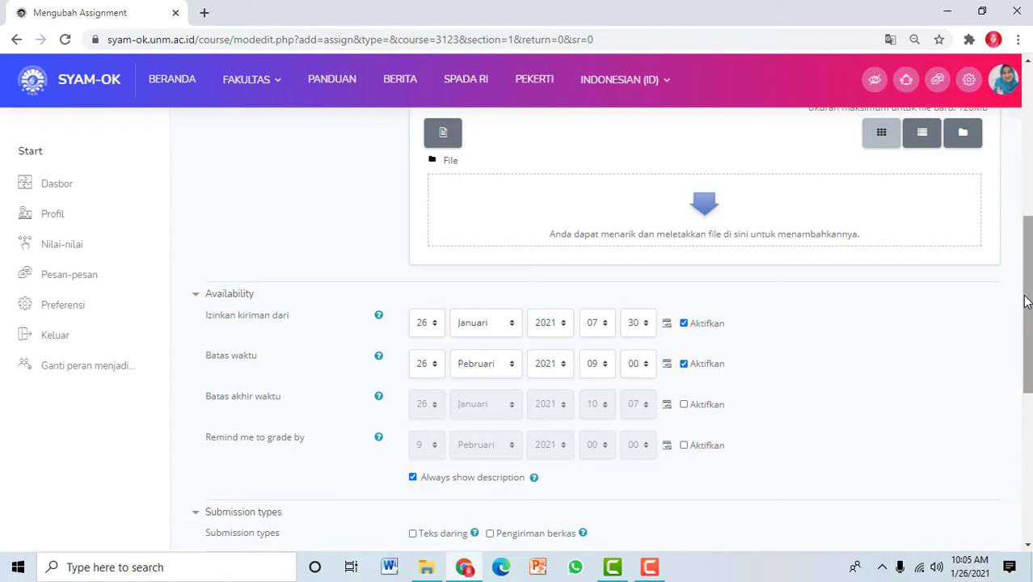
pyautogui.moveTo(1027, 262); pyautogui.dragTo(1010, 329)
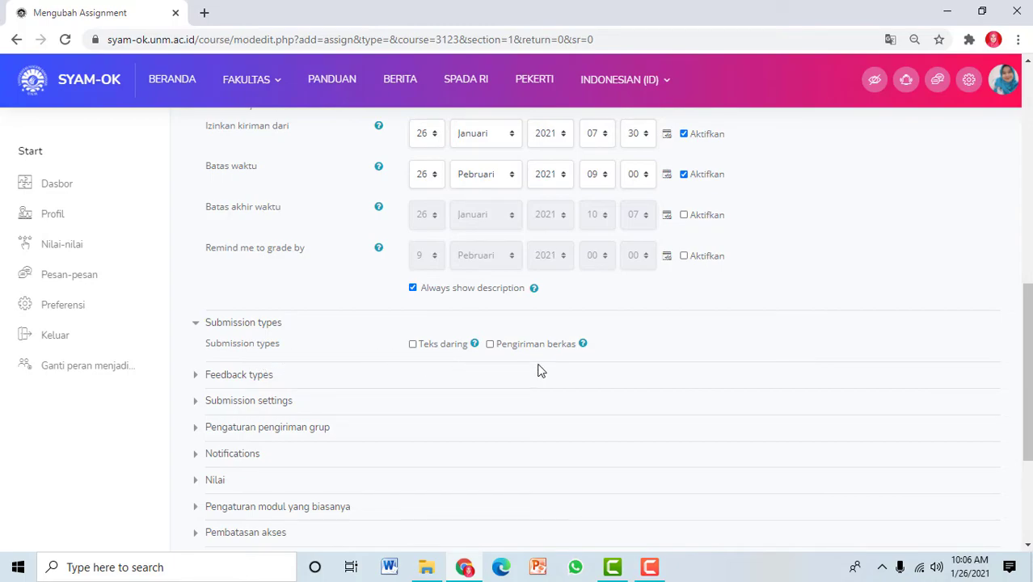
pyautogui.click(490, 345)
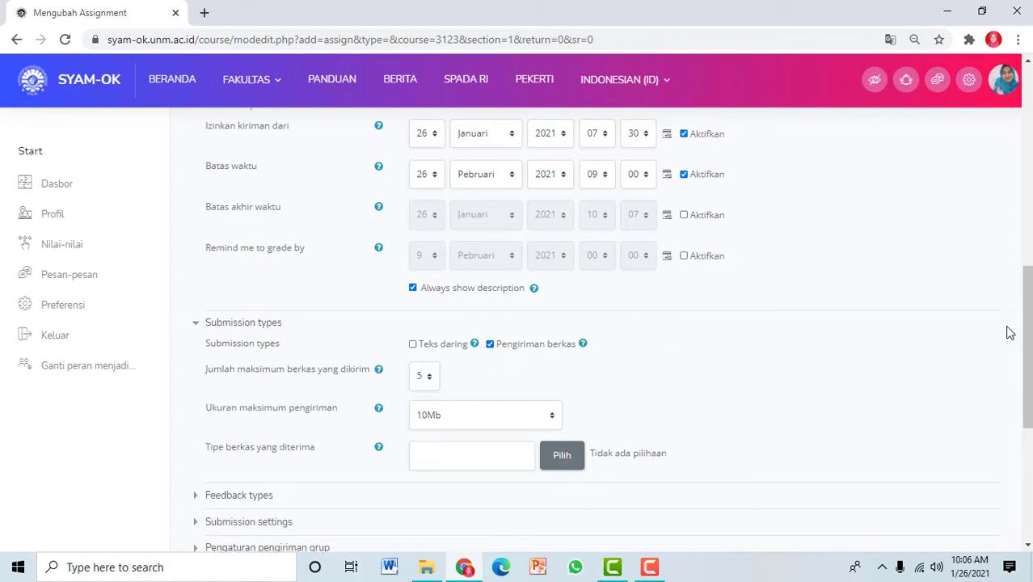
# Set the assignment's Mode pengelompokan to Grup terpisah and add a group access restriction.
pyautogui.scroll(-4, 1010, 380)
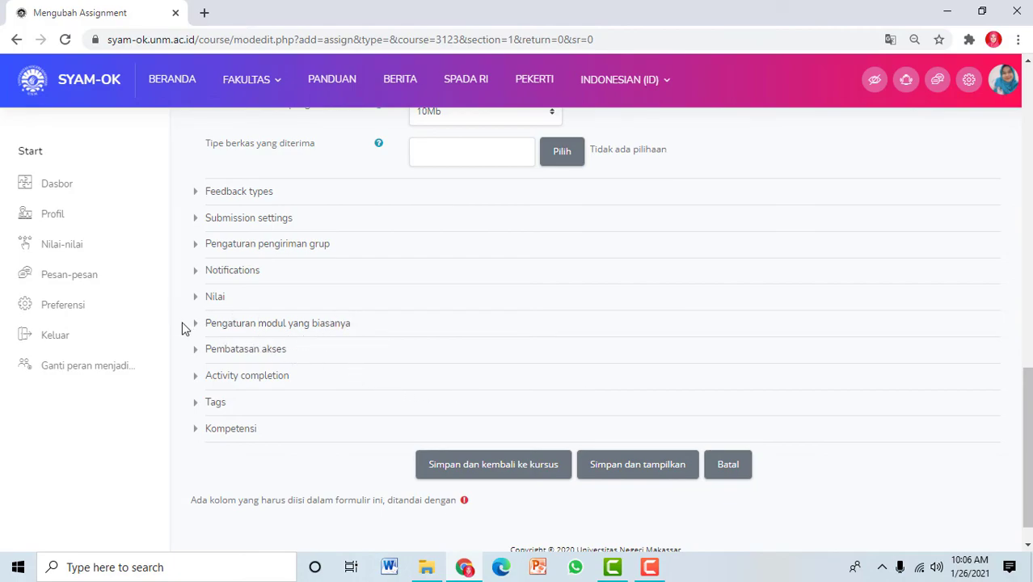
pyautogui.click(254, 331)
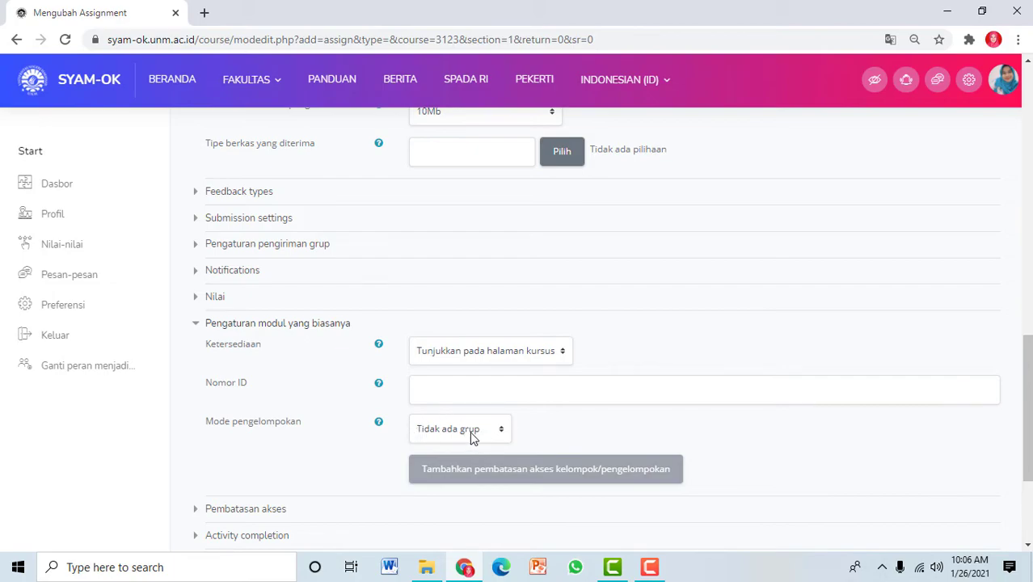
pyautogui.click(501, 430)
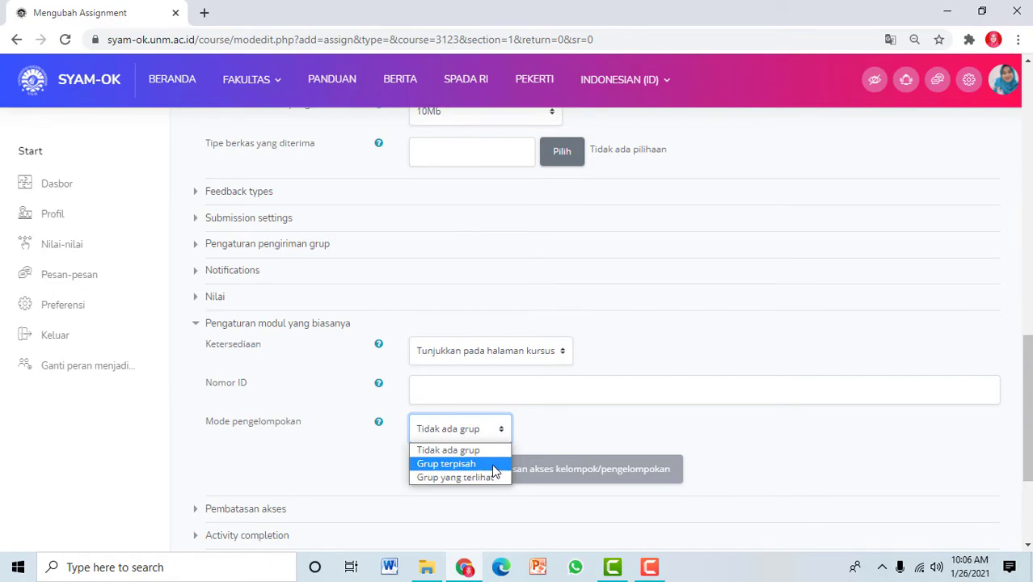
pyautogui.click(494, 464)
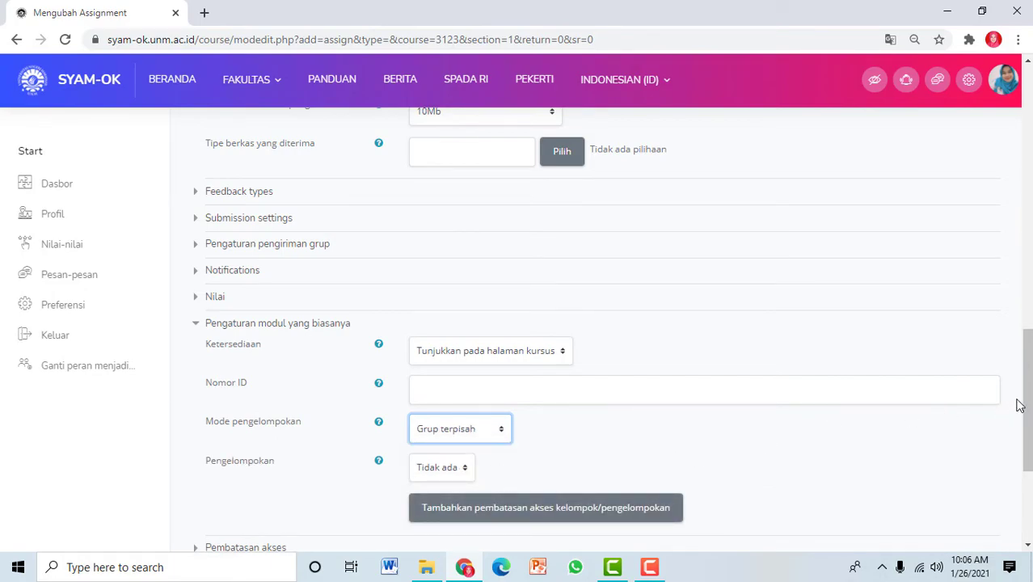
pyautogui.scroll(-3, 566, 347)
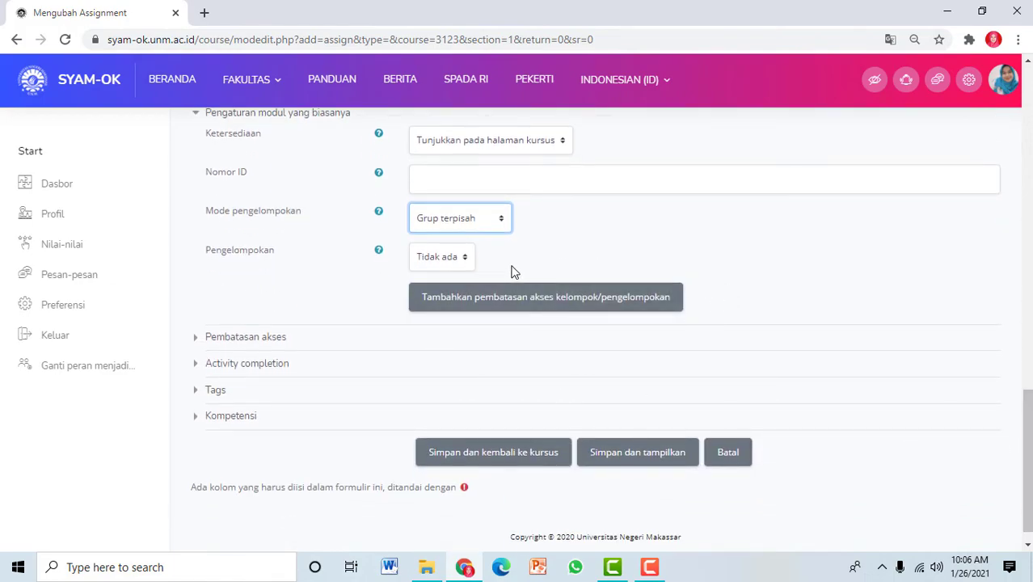
pyautogui.click(590, 291)
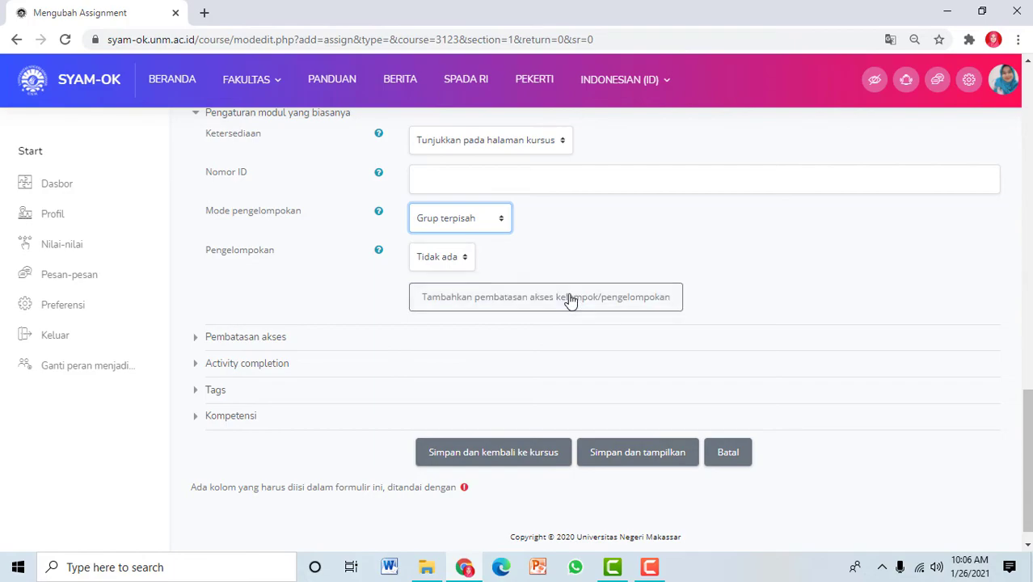
pyautogui.click(570, 299)
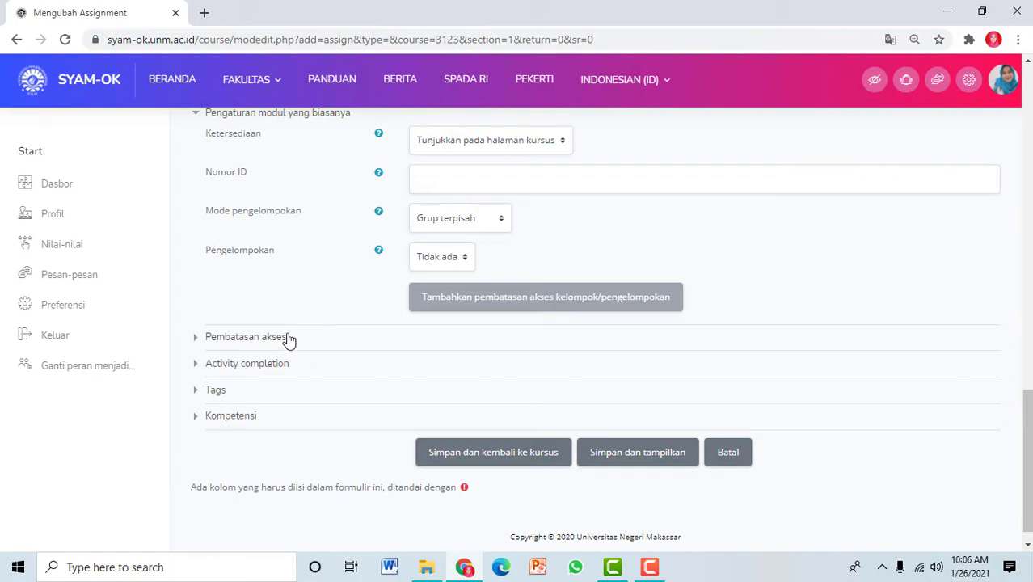
# Restrict the assignment's access to group C20A, save it and return to the course.
pyautogui.click(226, 344)
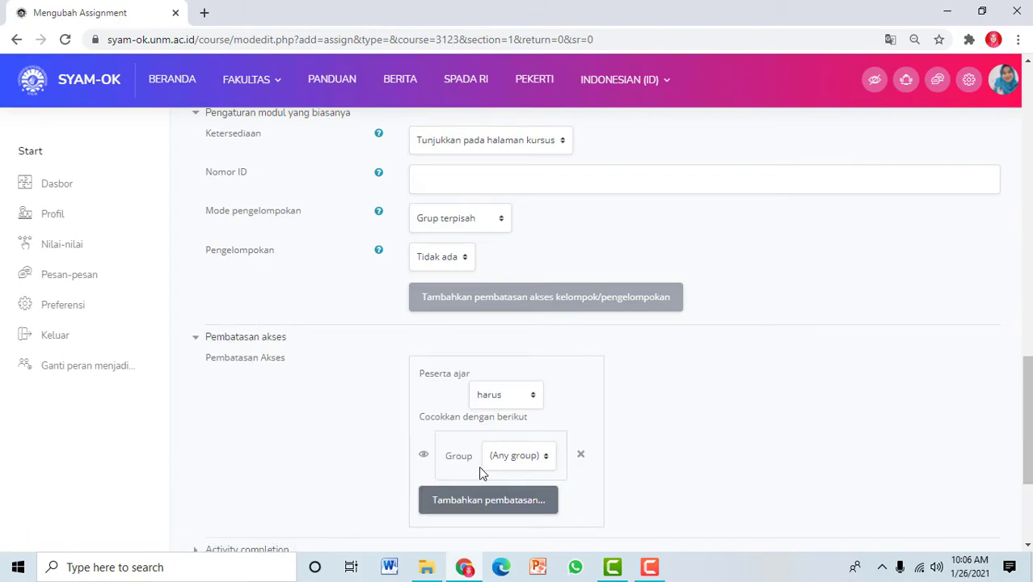
pyautogui.click(544, 457)
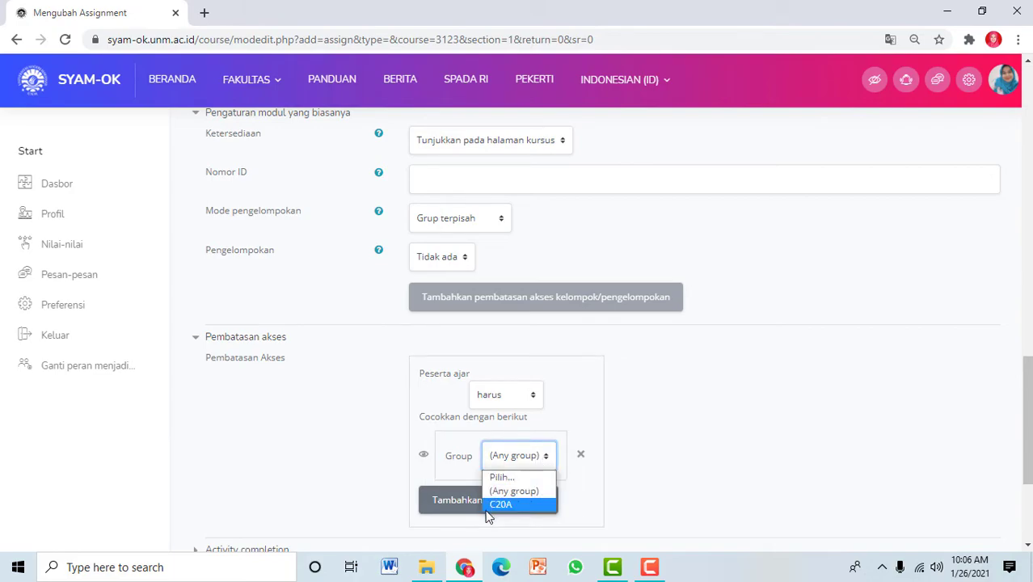
pyautogui.click(533, 506)
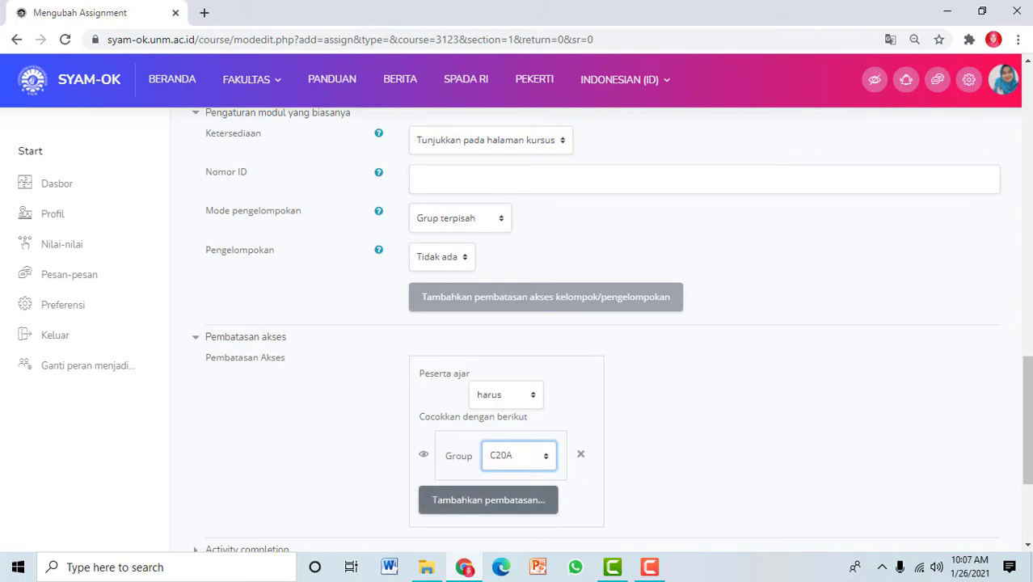
pyautogui.scroll(-3, 1023, 449)
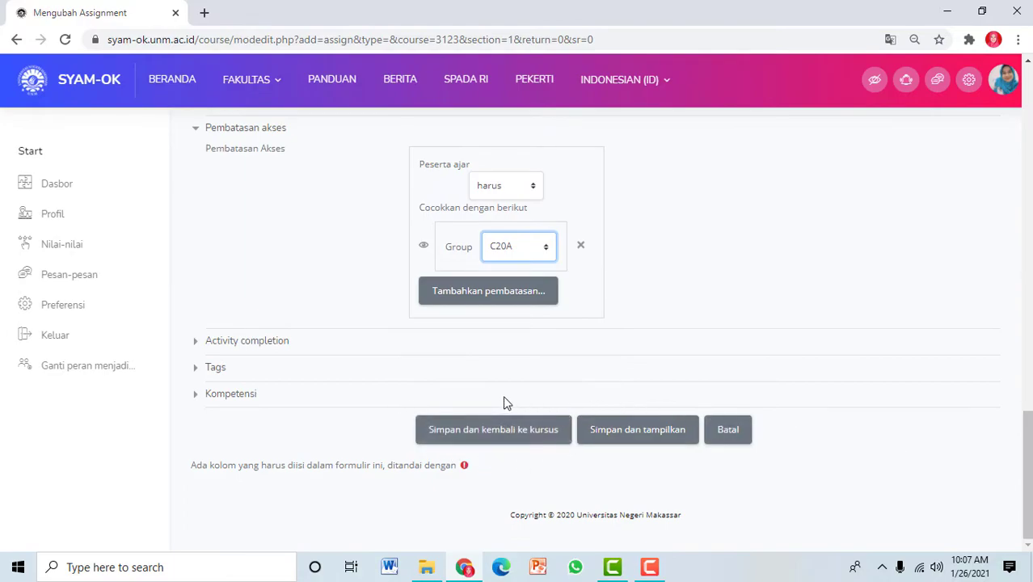
pyautogui.click(525, 440)
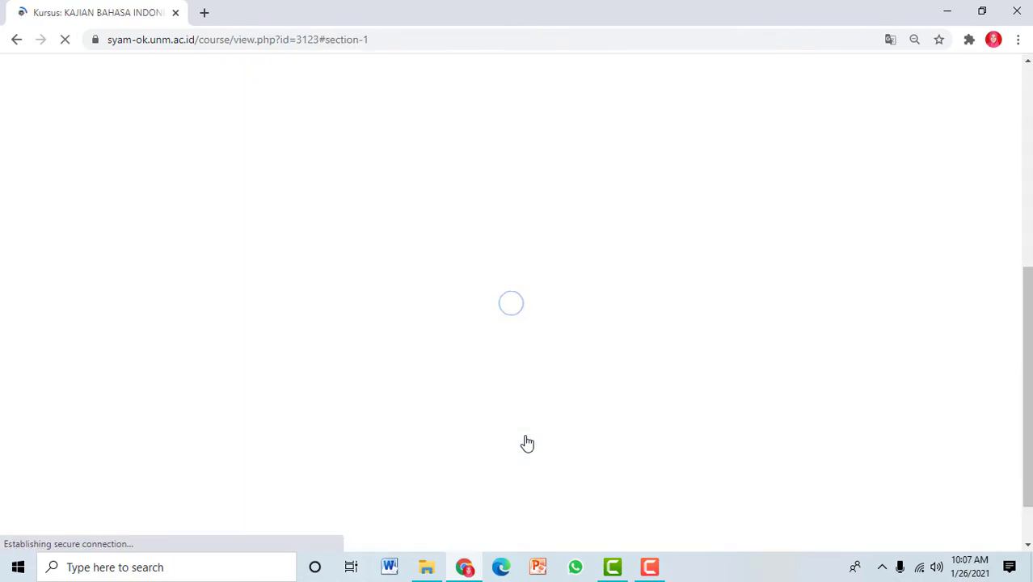
# Add a Forum activity named Diskusi Kelas C20A to topic 1. Kajian Bahasa Indonesia.
pyautogui.scroll(3, 526, 409)
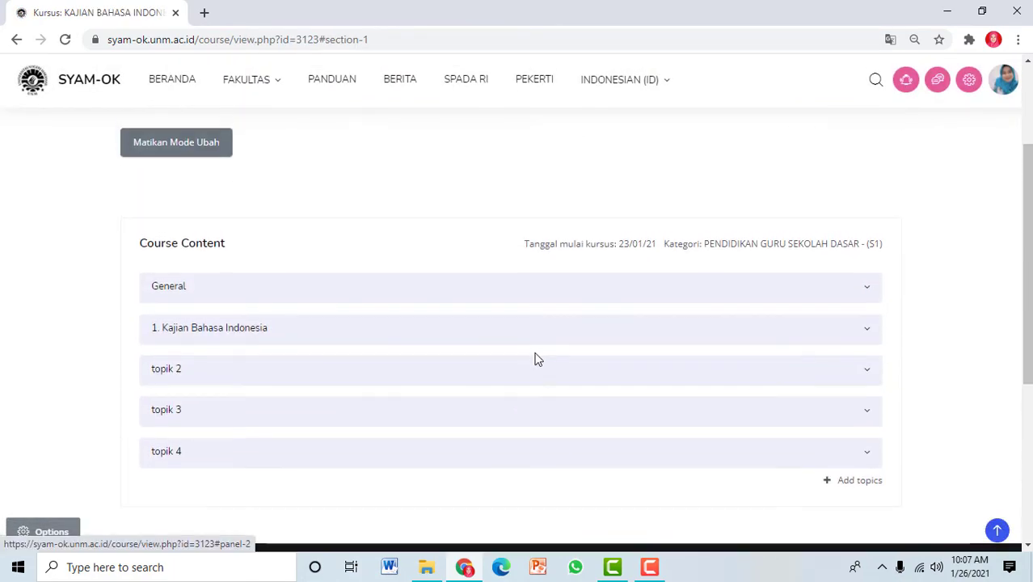
pyautogui.click(498, 336)
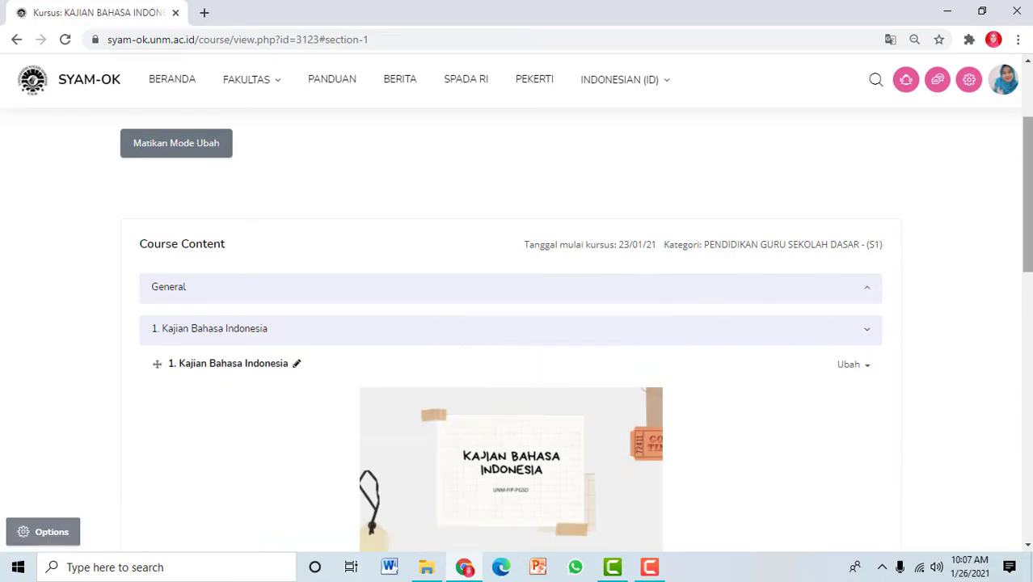
pyautogui.scroll(-6, 993, 329)
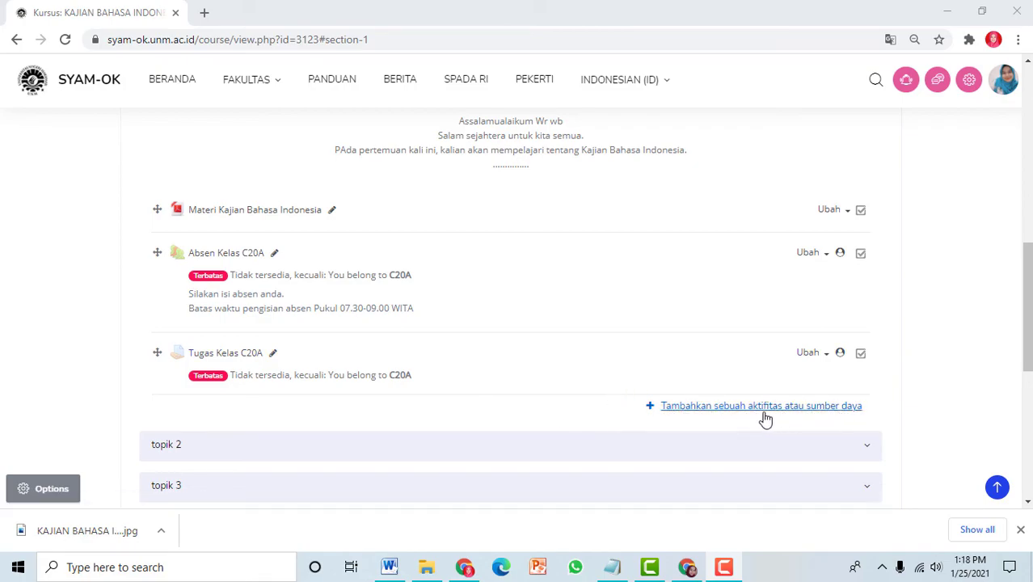
pyautogui.click(796, 412)
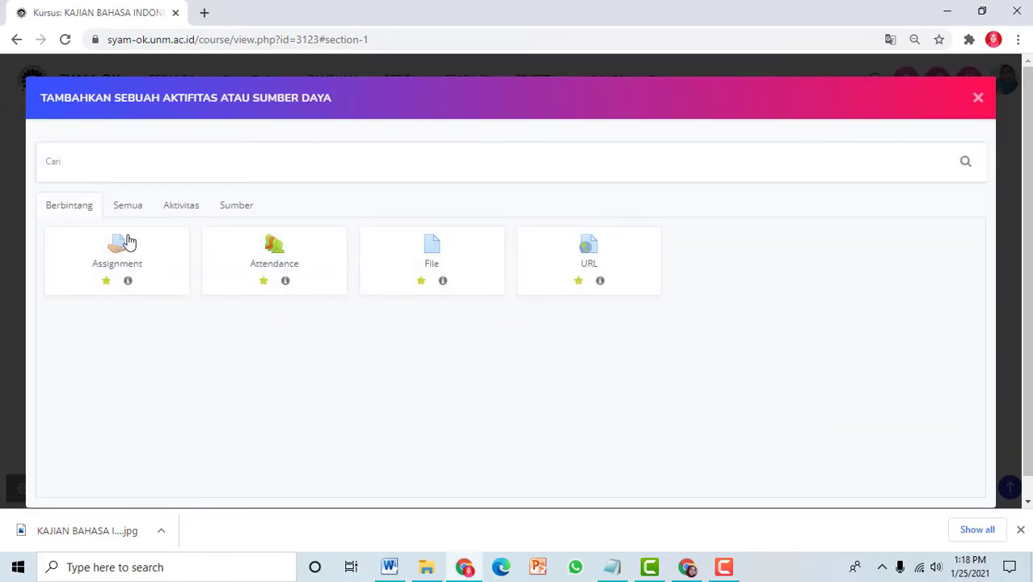
pyautogui.click(126, 212)
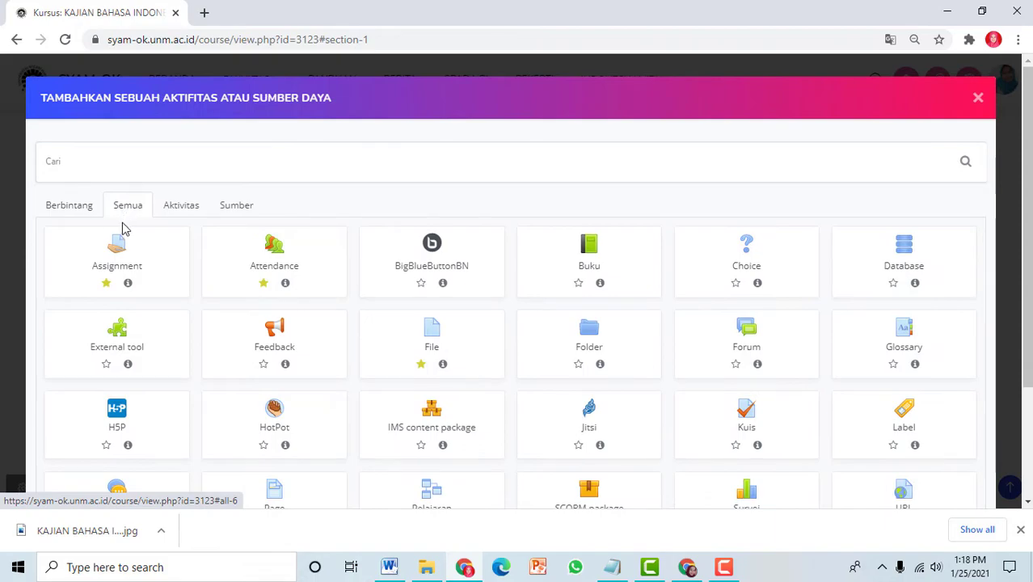
pyautogui.click(745, 340)
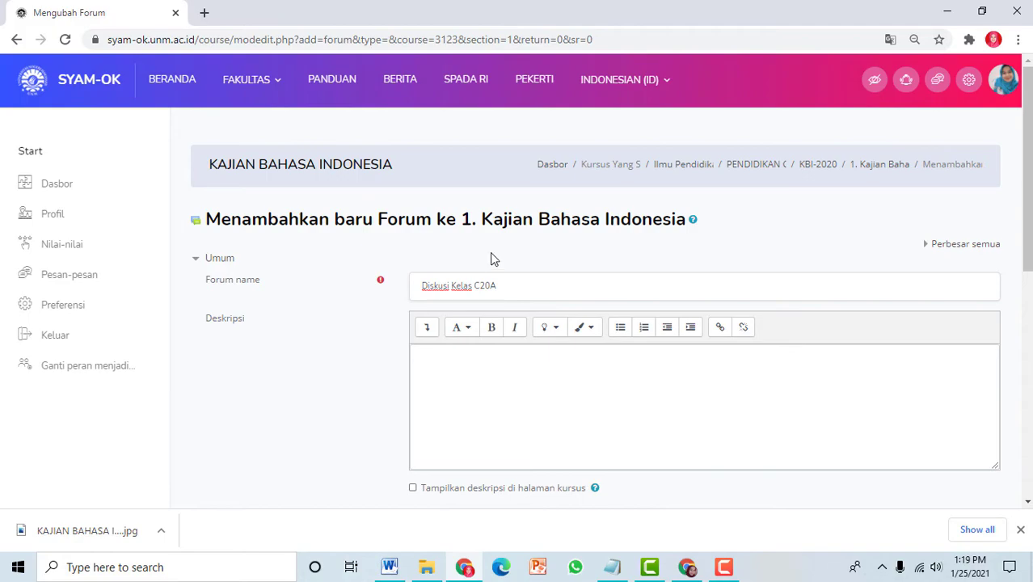
# Describe the forum as "Silakan diskusikan materi Kajian Bahasa Indonesia dengan tertib." with a second line starting "Batas waktu diskusi Pukul 0".
pyautogui.scroll(-1, 492, 275)
pyautogui.click(485, 316)
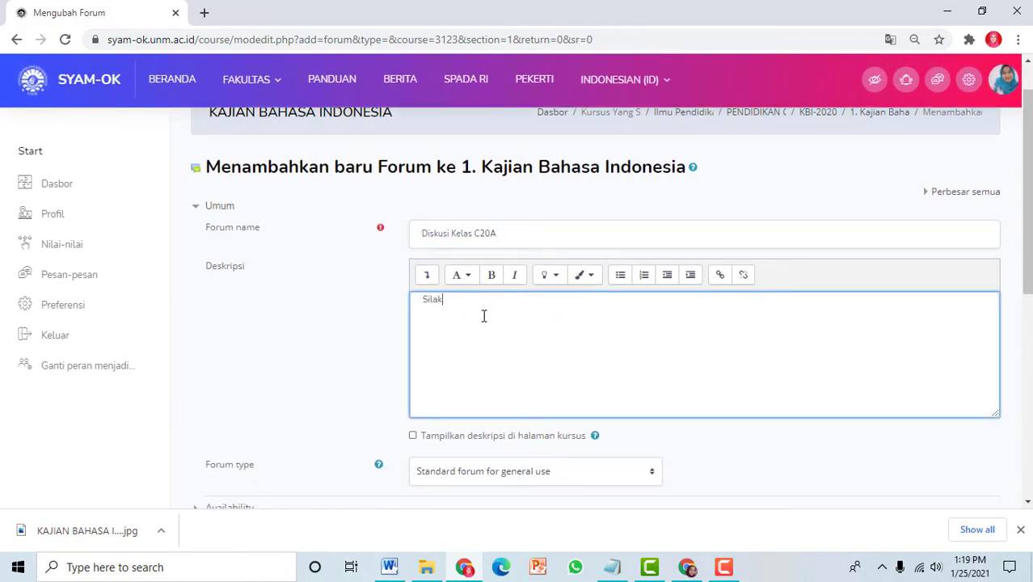
pyautogui.write('Silakan diskusikan materi Kajian Bahasa Indonesia dengan tertib.')
pyautogui.press('Return')
pyautogui.write('Batas waktu diskusi Pukul 0')
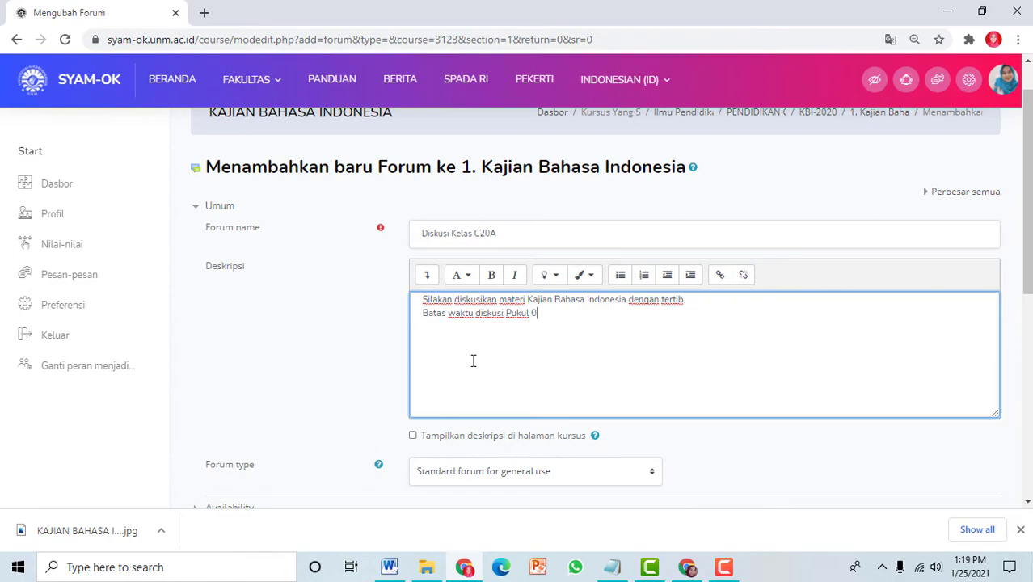
# Enable the forum's Due date in the availability settings and set it to day 26 at 07:30.
pyautogui.scroll(-4, 574, 321)
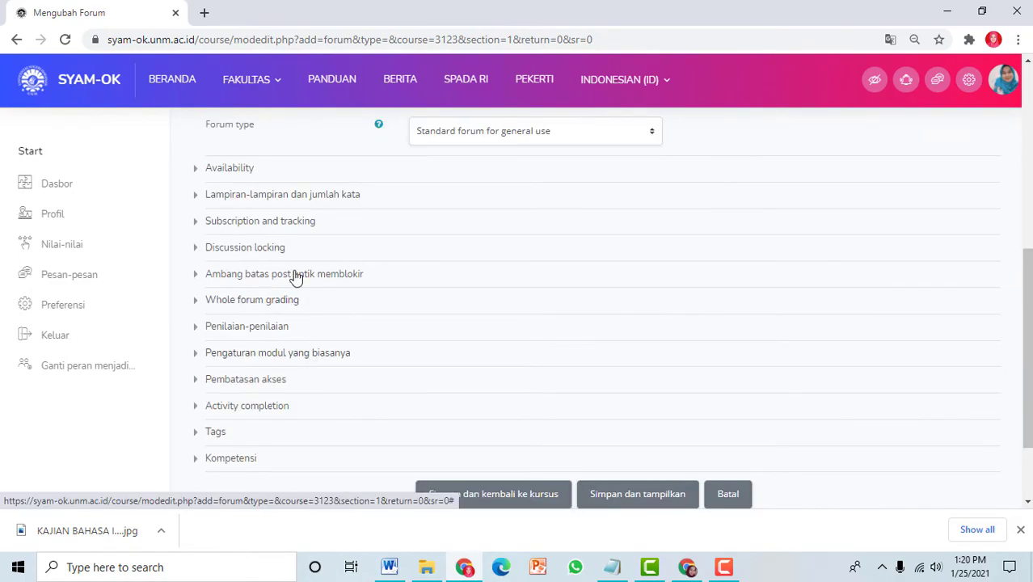
pyautogui.click(246, 171)
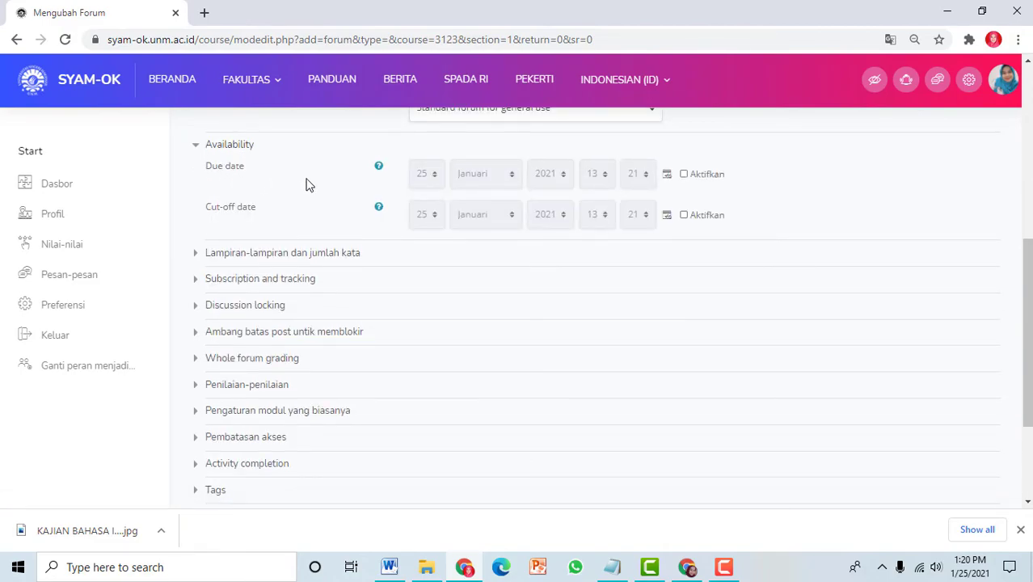
pyautogui.click(684, 174)
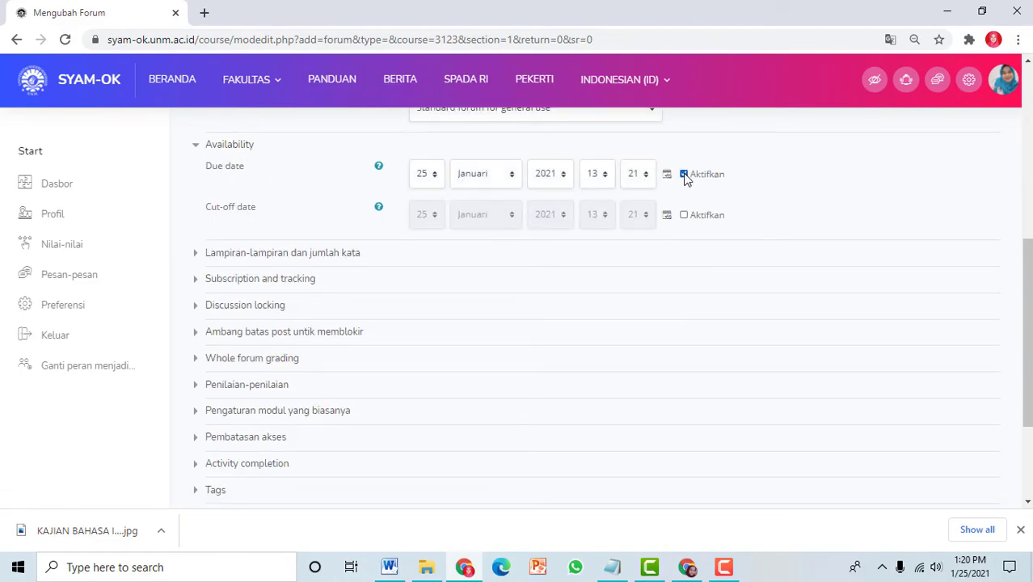
pyautogui.click(430, 172)
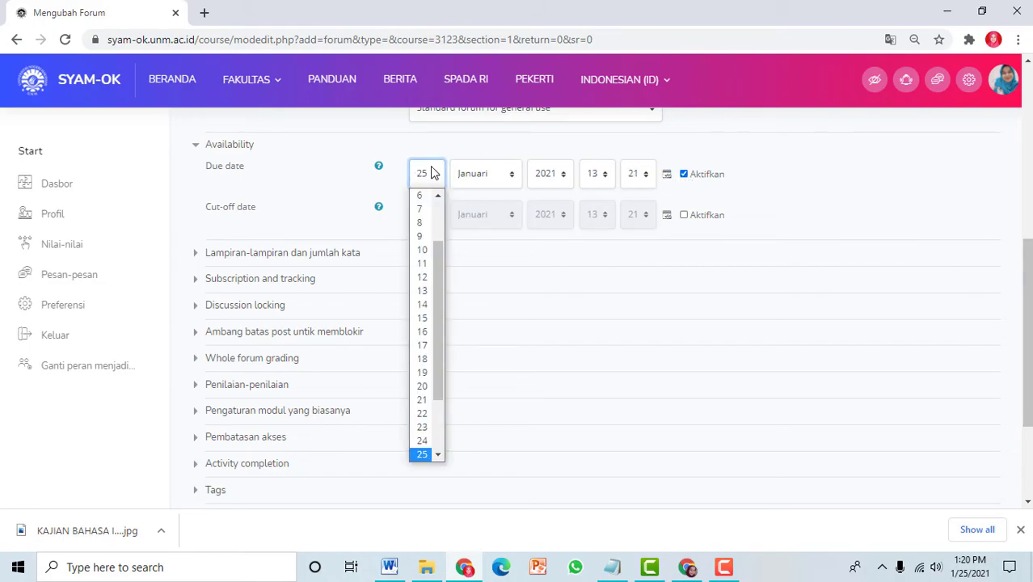
pyautogui.scroll(-2, 435, 266)
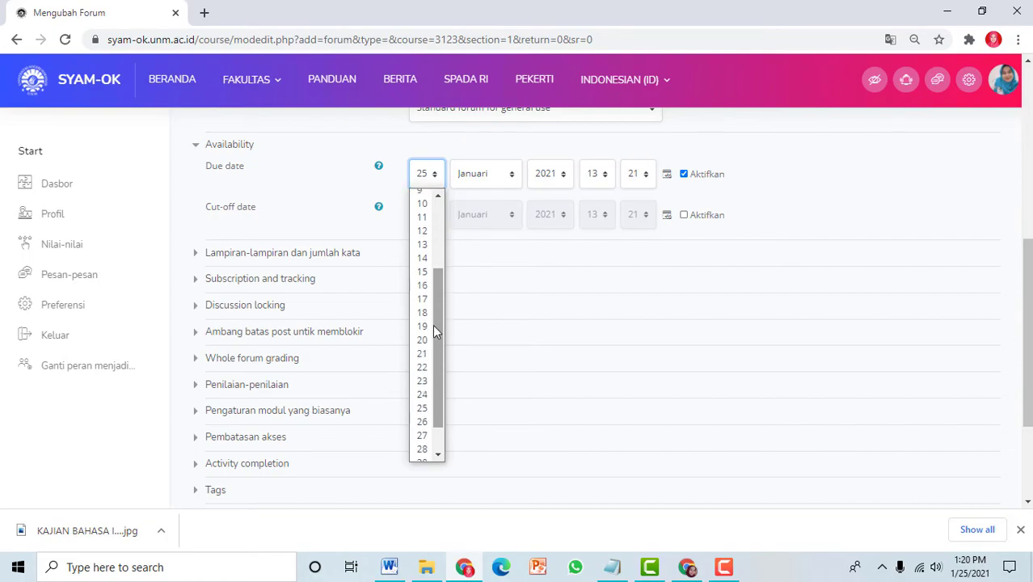
pyautogui.click(422, 422)
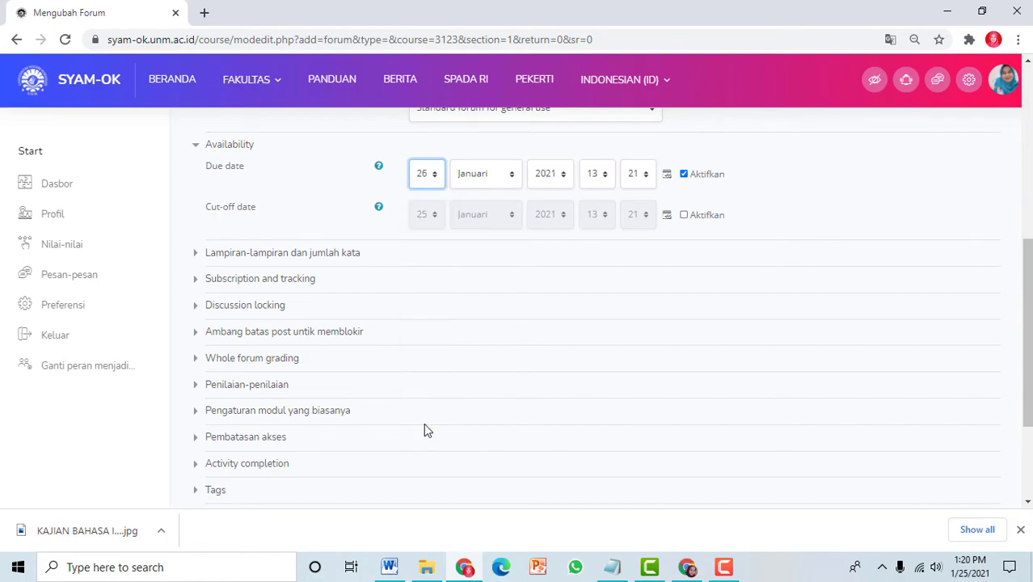
pyautogui.click(597, 181)
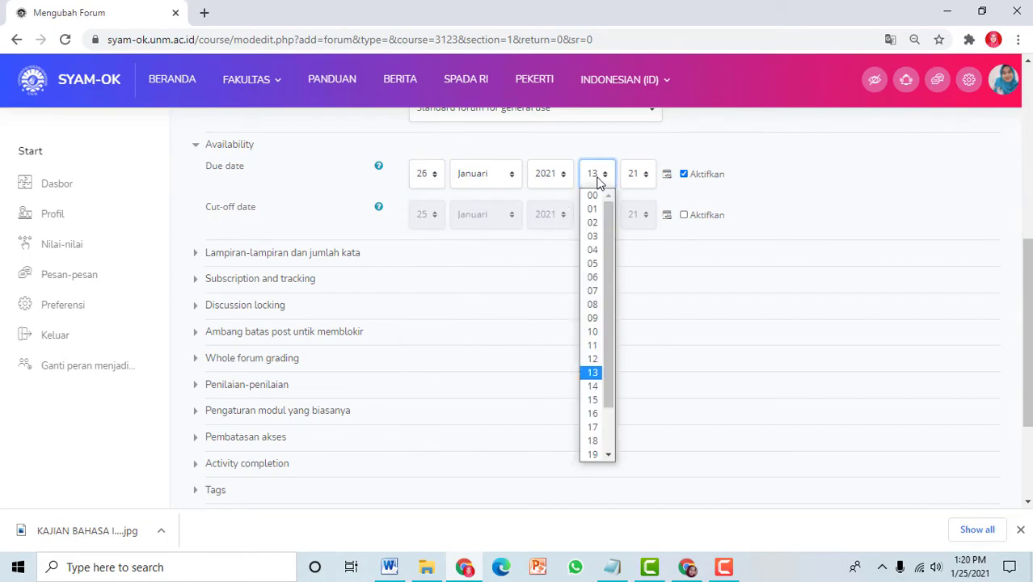
pyautogui.click(594, 289)
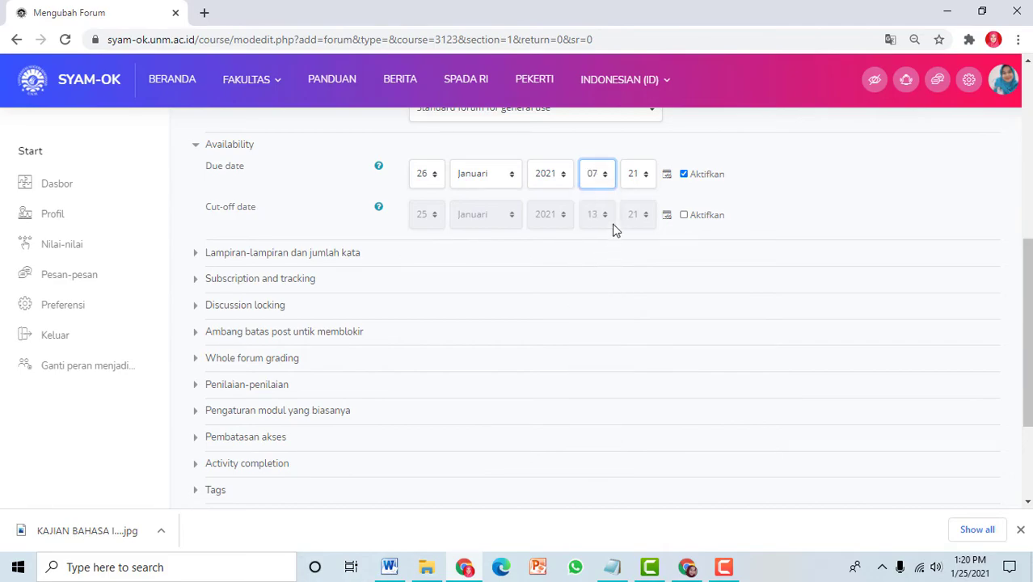
pyautogui.click(633, 174)
pyautogui.moveTo(649, 268); pyautogui.dragTo(651, 313)
pyautogui.click(638, 449)
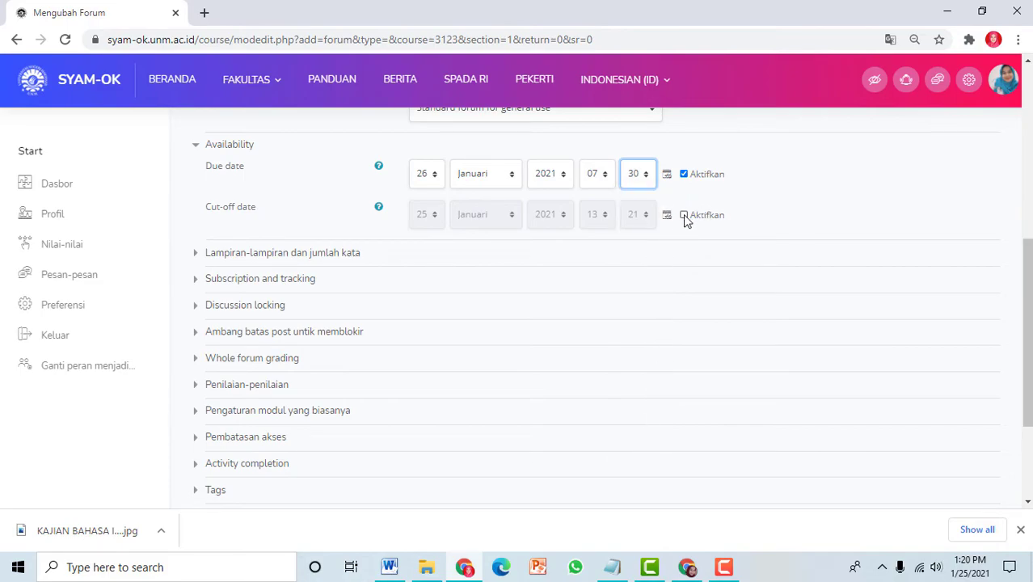
# Enable the forum's Cut-off date and set it to day 26 at 09:00.
pyautogui.click(683, 215)
pyautogui.click(426, 214)
pyautogui.scroll(-3, 444, 295)
pyautogui.click(422, 476)
pyautogui.click(597, 214)
pyautogui.click(595, 341)
pyautogui.click(637, 214)
pyautogui.click(637, 239)
# Set the forum's group mode to Grup terpisah and add a group/grouping access restriction.
pyautogui.scroll(-2, 619, 219)
pyautogui.scroll(-1, 614, 219)
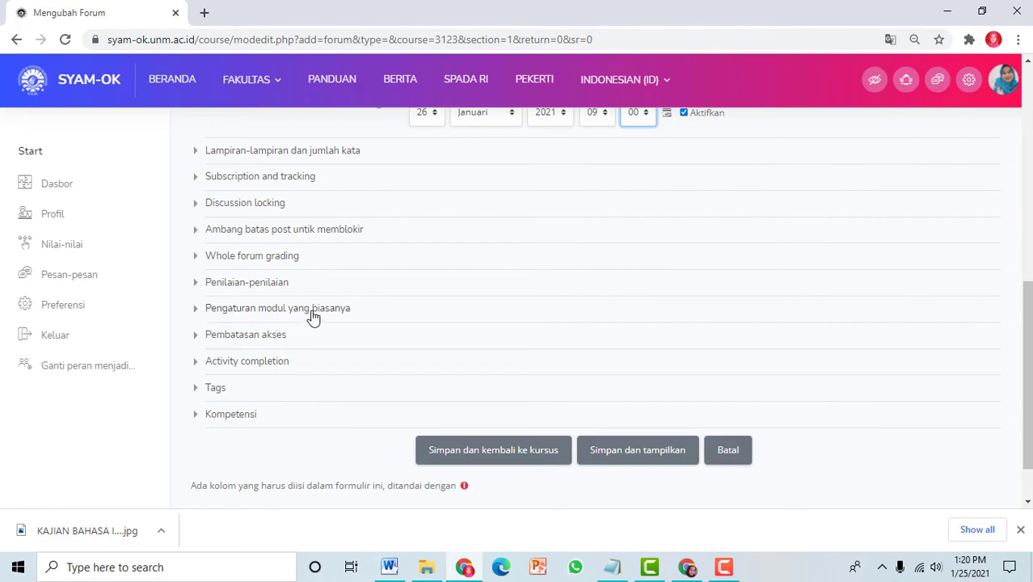
pyautogui.click(312, 315)
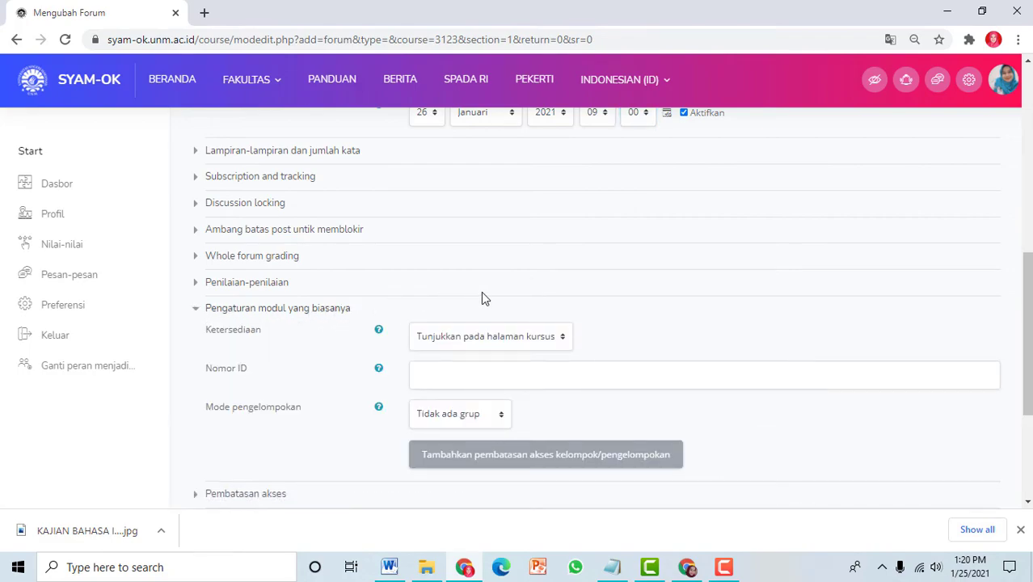
pyautogui.scroll(-1, 483, 295)
pyautogui.scroll(-1, 481, 291)
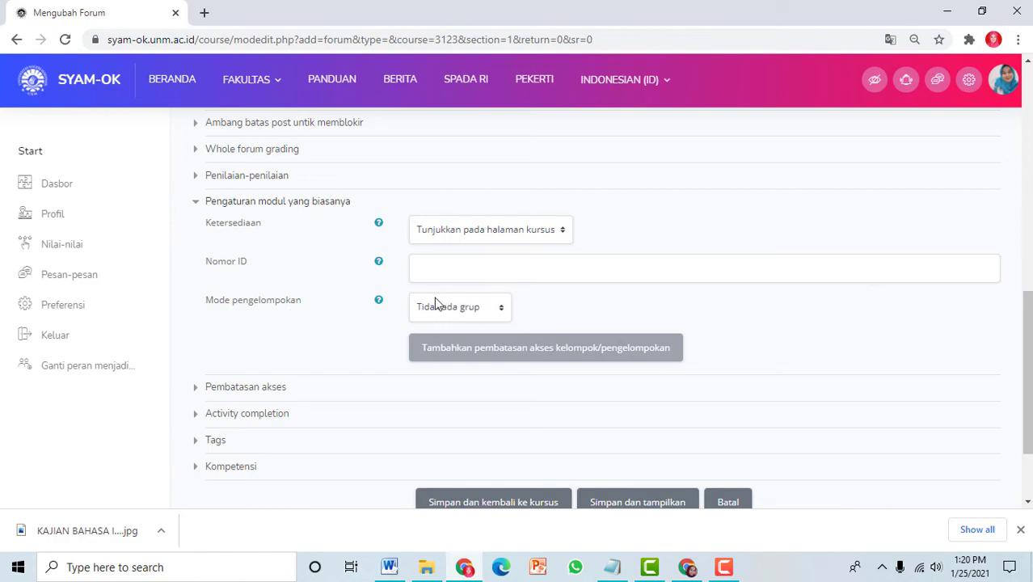
pyautogui.click(442, 310)
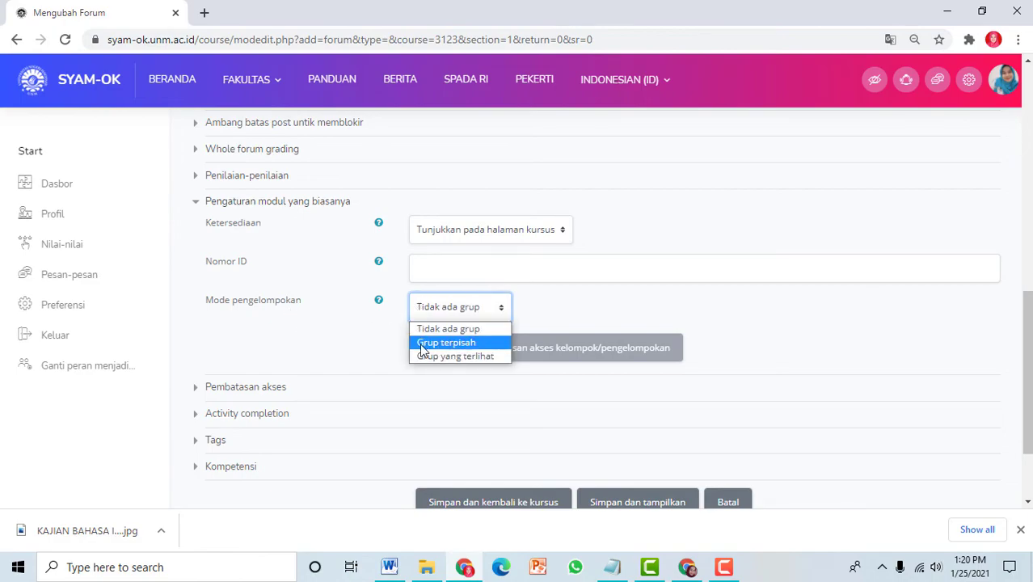
pyautogui.click(469, 343)
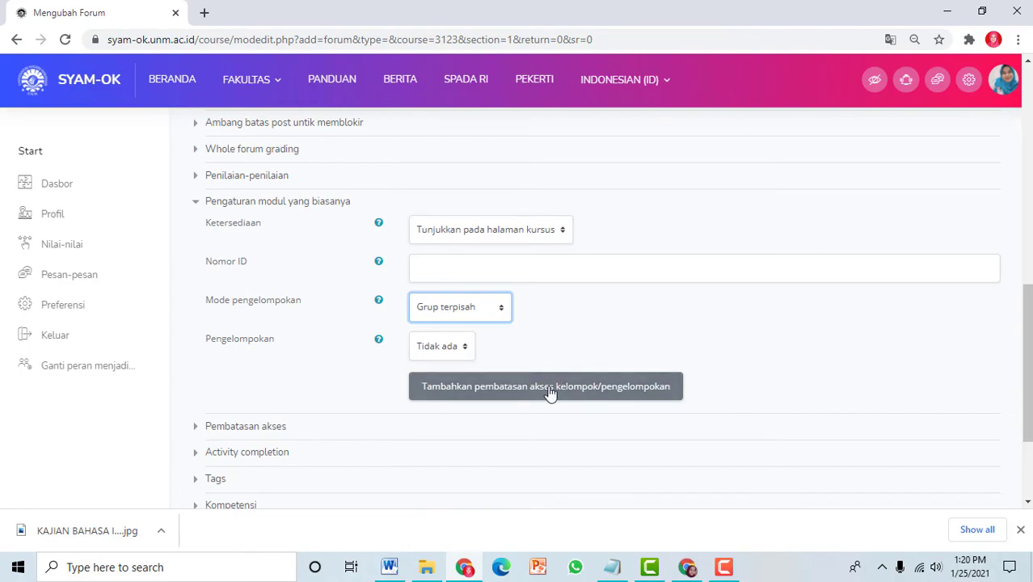
pyautogui.click(627, 389)
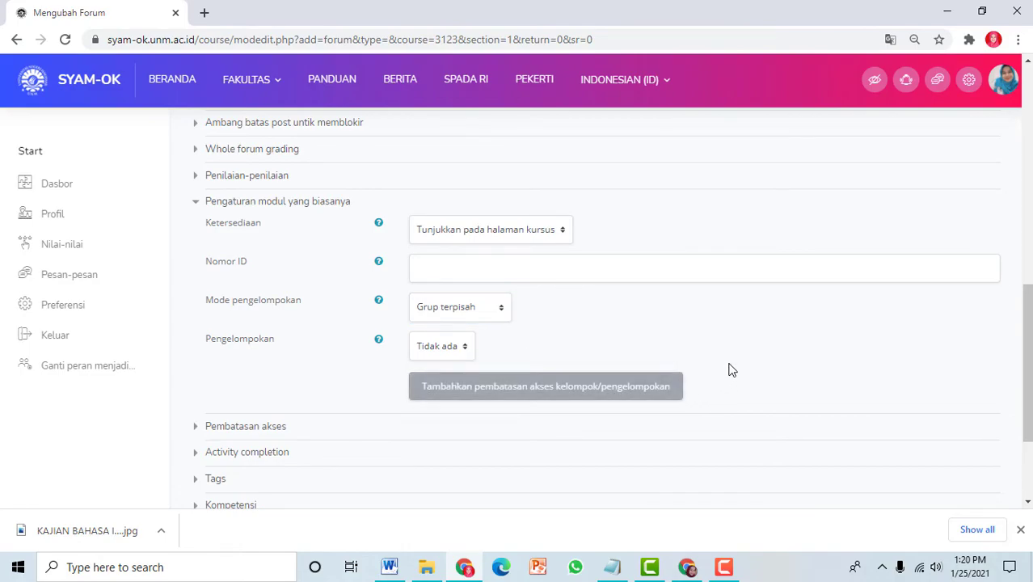
# Restrict the forum's access to group C20A, then save it and return to the course.
pyautogui.scroll(-1, 728, 368)
pyautogui.scroll(-1, 728, 368)
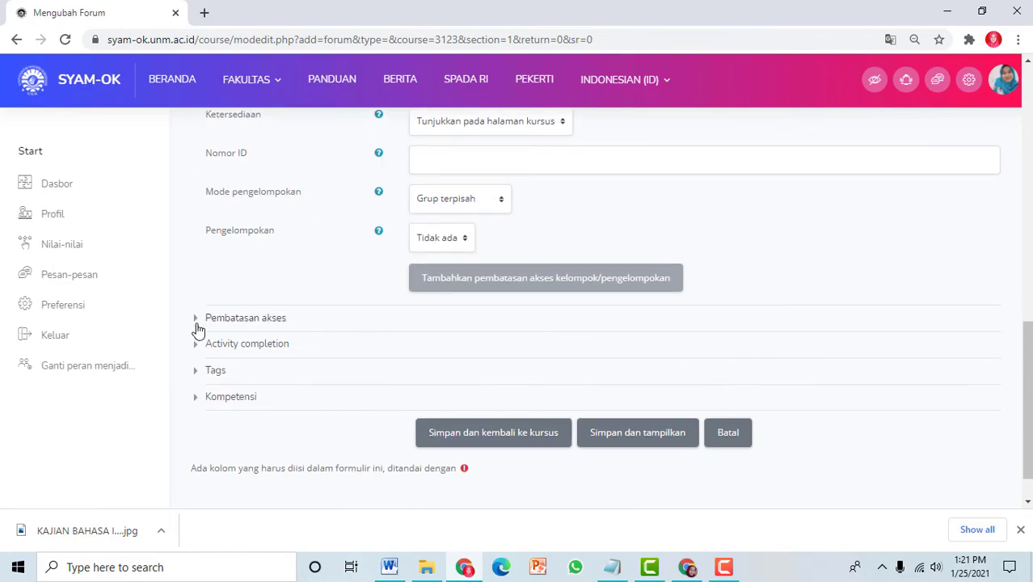
pyautogui.click(245, 319)
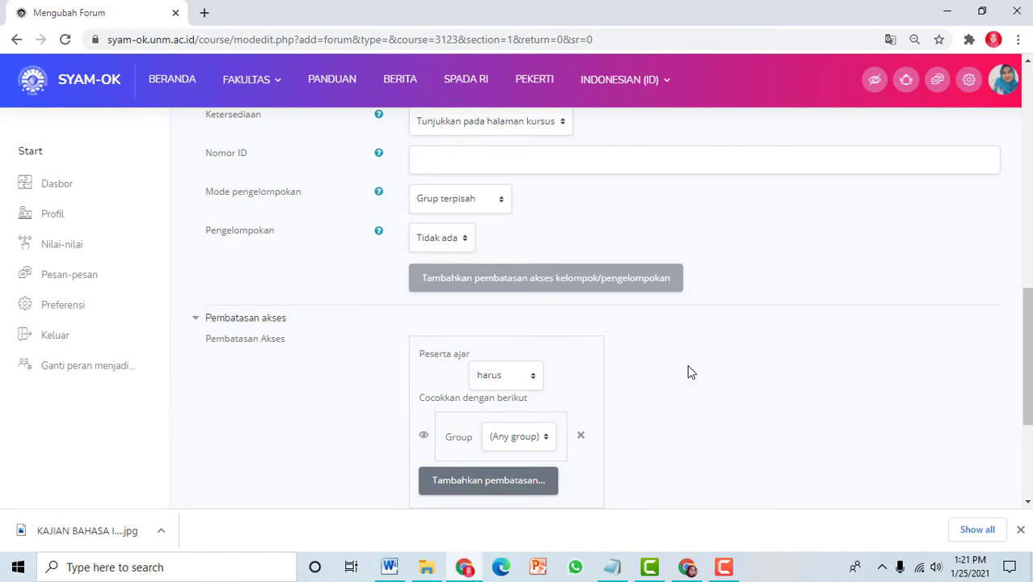
pyautogui.scroll(-1, 688, 368)
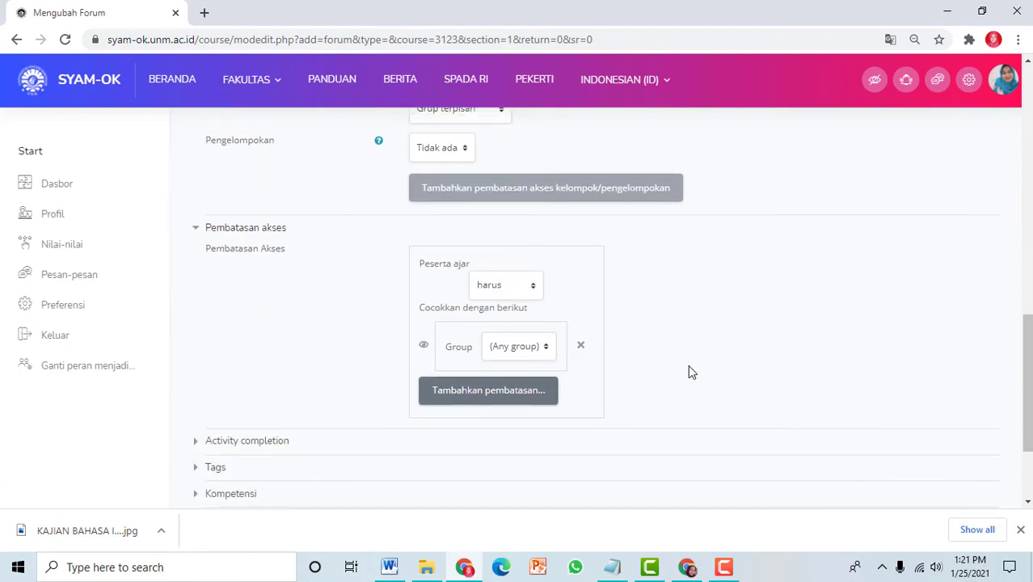
pyautogui.click(527, 333)
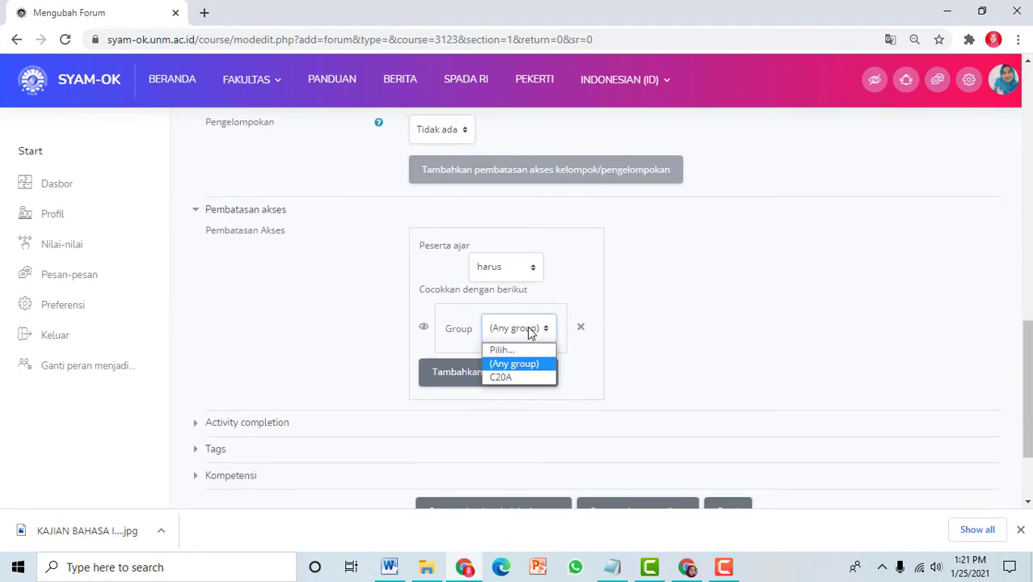
pyautogui.click(530, 376)
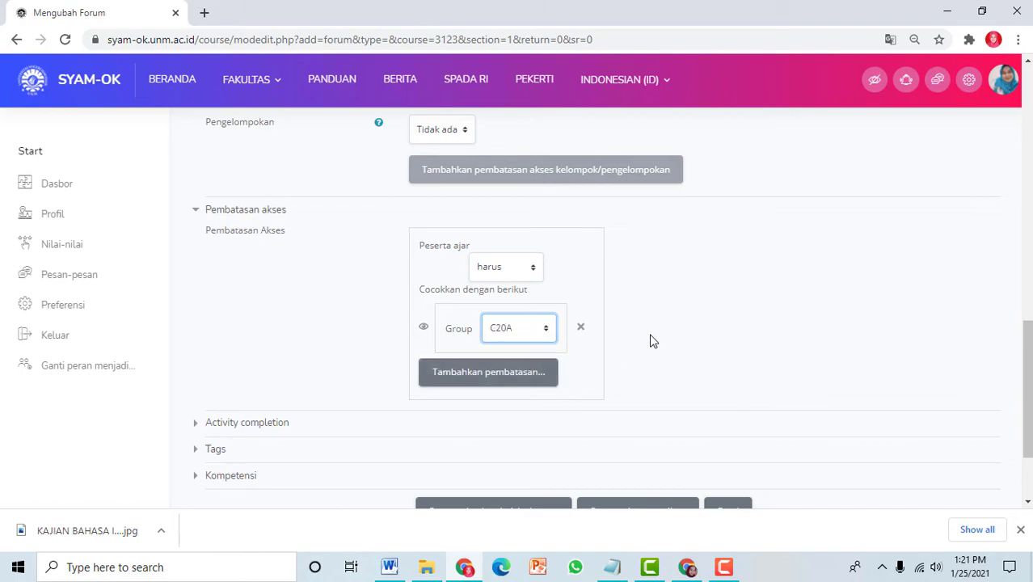
pyautogui.scroll(-2, 565, 346)
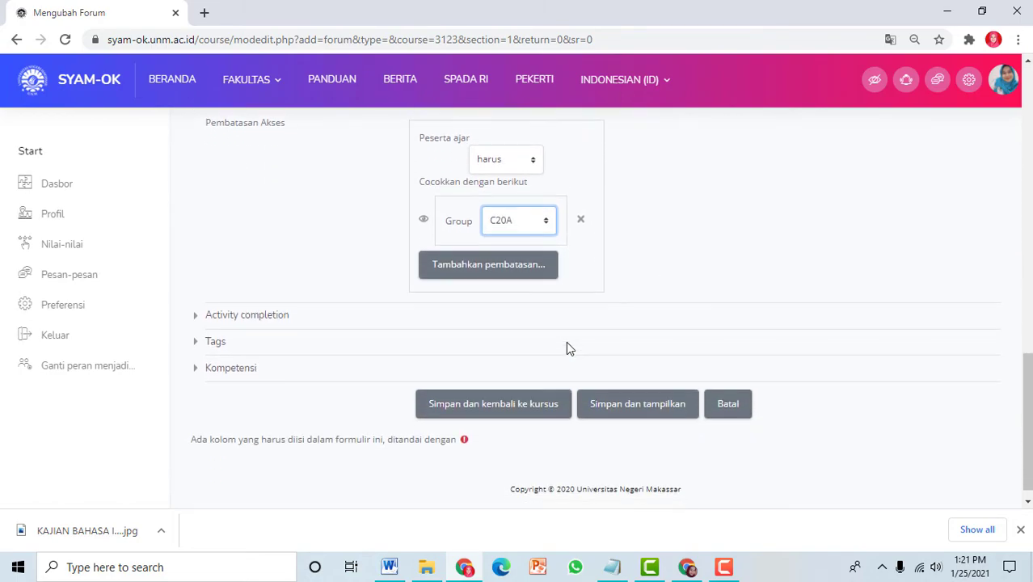
pyautogui.click(437, 403)
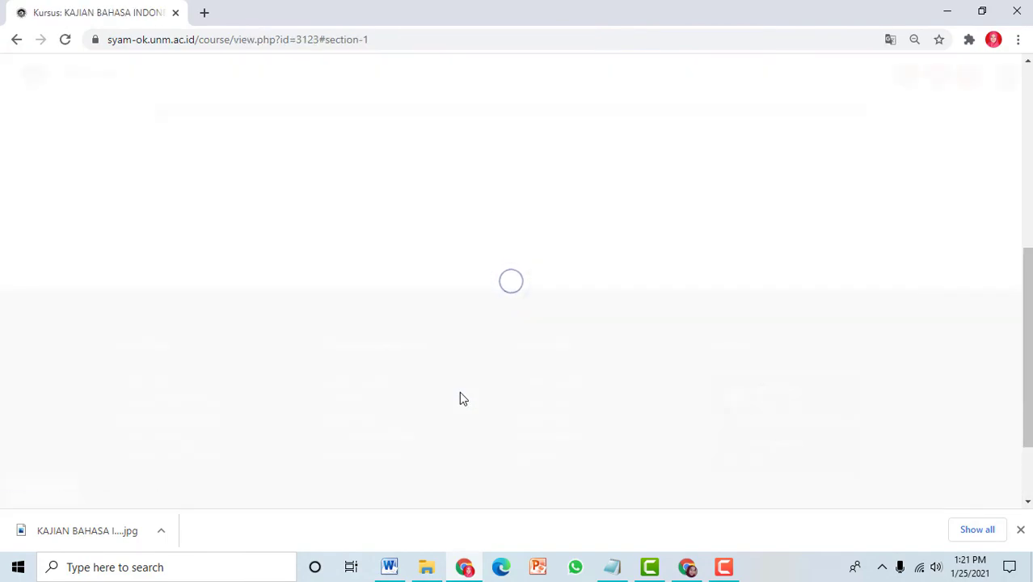
# Add a BigBlueButtonBN activity named Video Conference C20A to topic 1. Kajian Bahasa Indonesia.
pyautogui.scroll(2, 452, 379)
pyautogui.scroll(1, 445, 365)
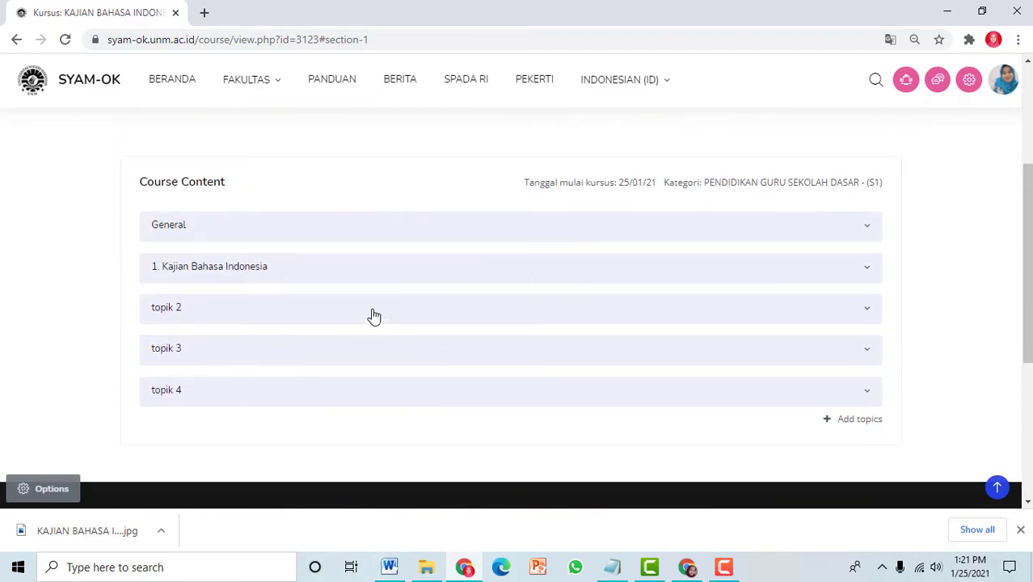
pyautogui.click(455, 282)
pyautogui.scroll(-6, 457, 282)
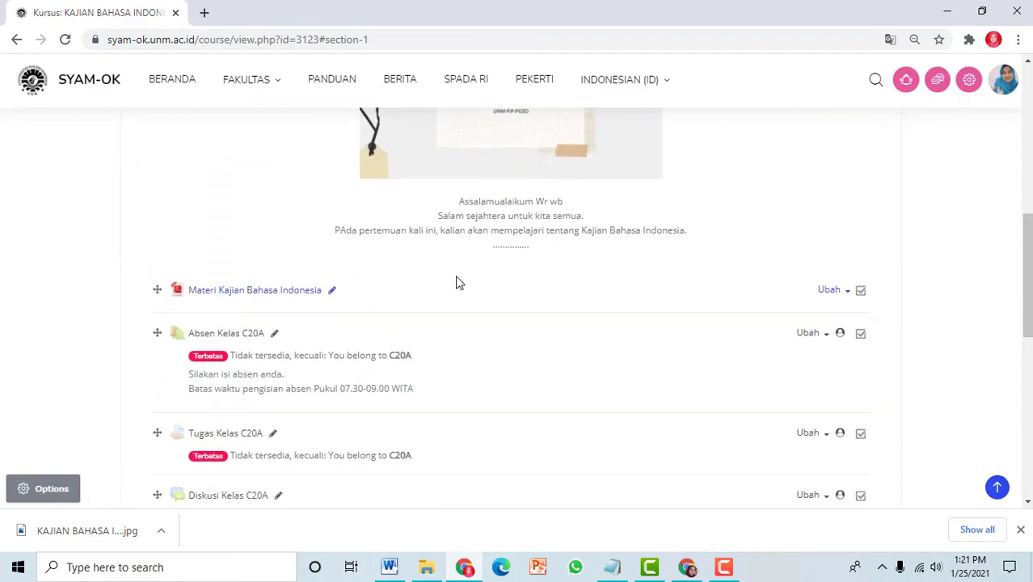
pyautogui.scroll(-1, 454, 282)
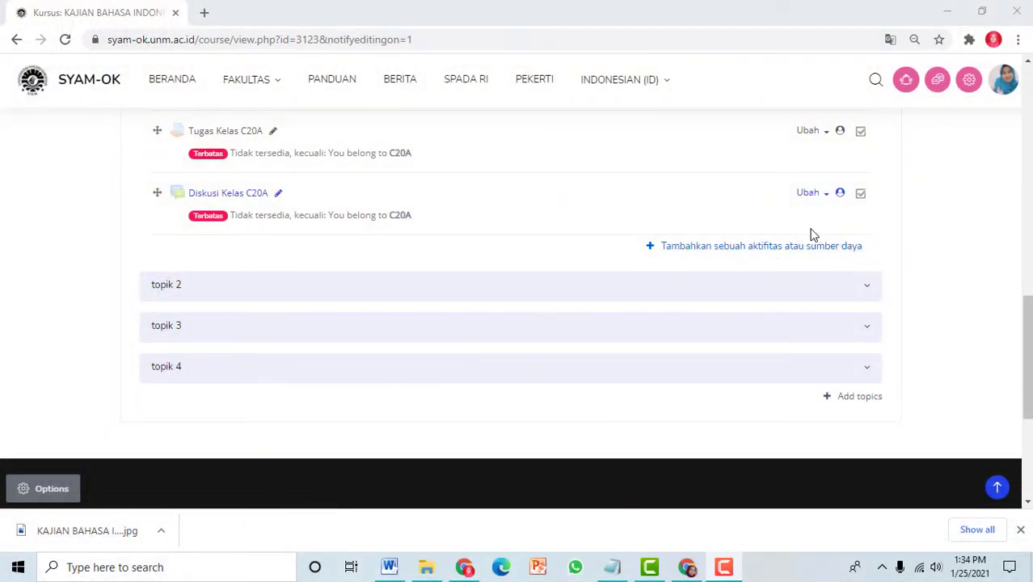
pyautogui.click(779, 248)
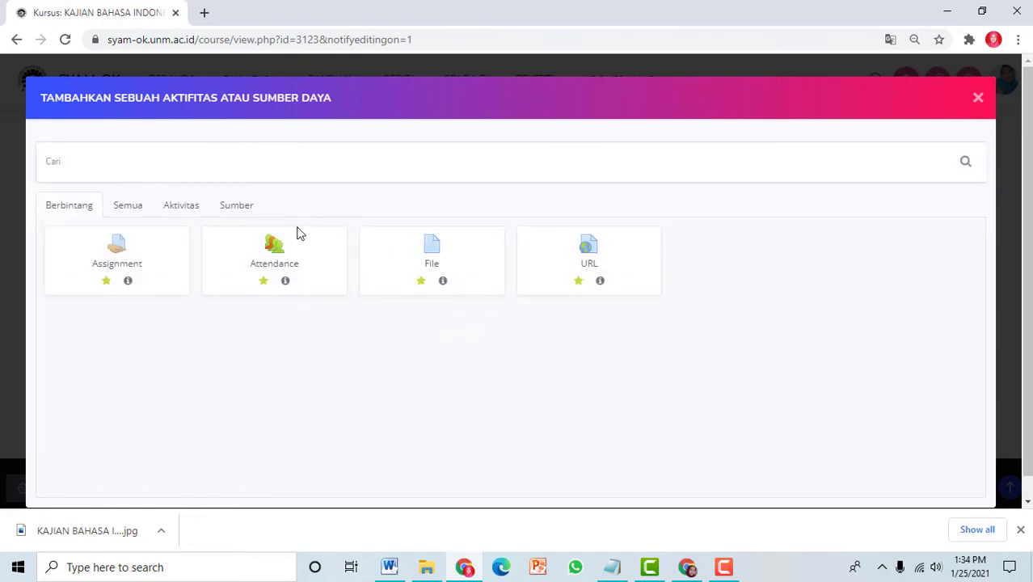
pyautogui.click(124, 216)
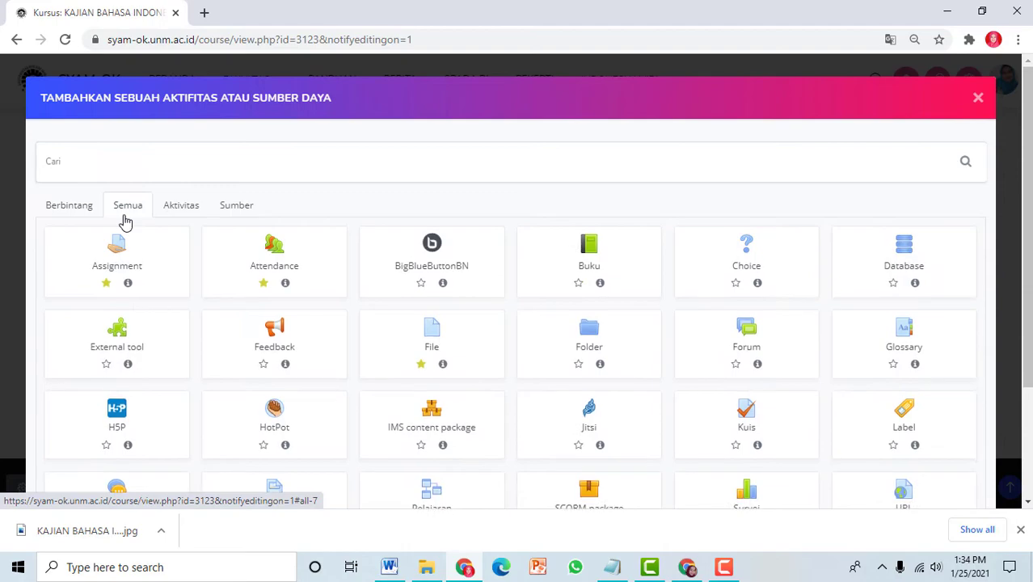
pyautogui.click(435, 270)
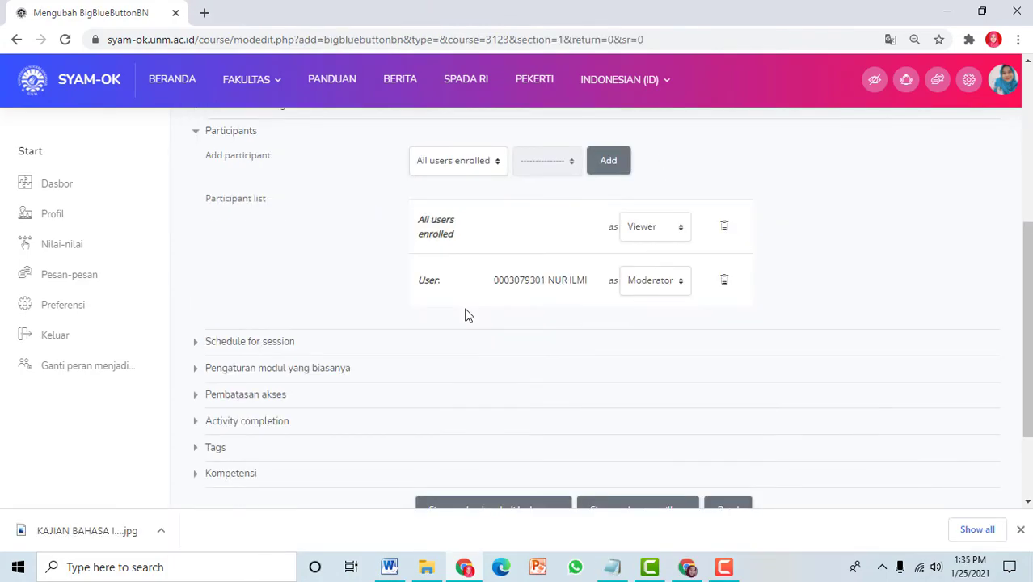
# Set the video conference's group mode to Grup terpisah and add a group/grouping access restriction.
pyautogui.scroll(-2, 466, 315)
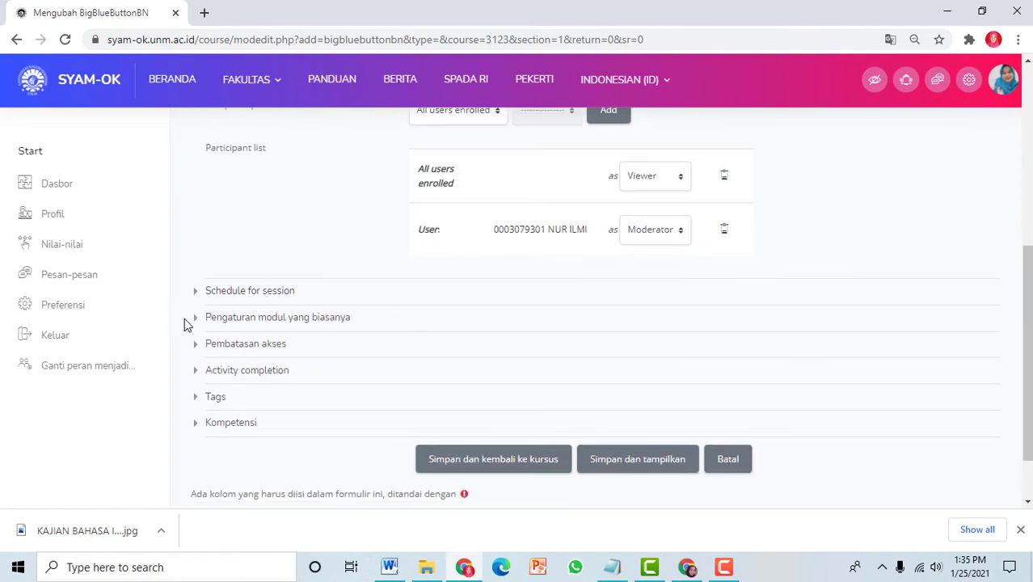
pyautogui.click(233, 319)
pyautogui.scroll(-1, 514, 366)
pyautogui.scroll(-1, 514, 371)
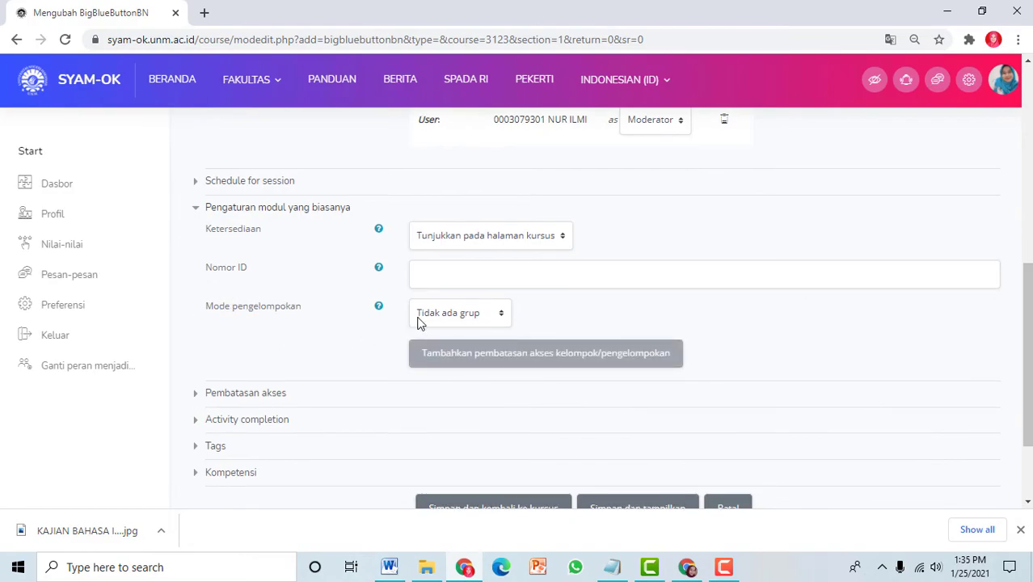
pyautogui.click(449, 312)
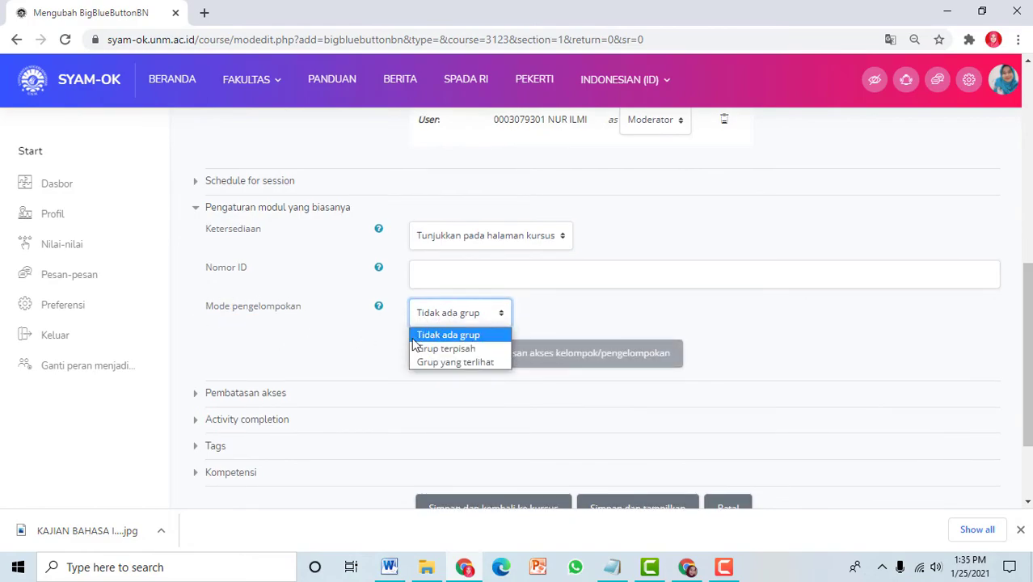
pyautogui.click(455, 350)
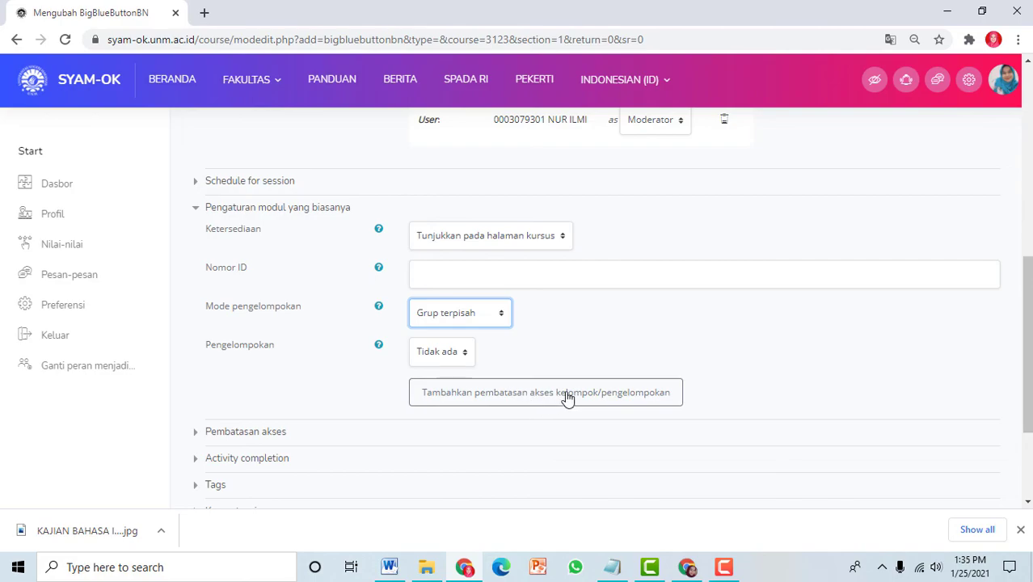
pyautogui.click(520, 393)
pyautogui.scroll(-1, 702, 357)
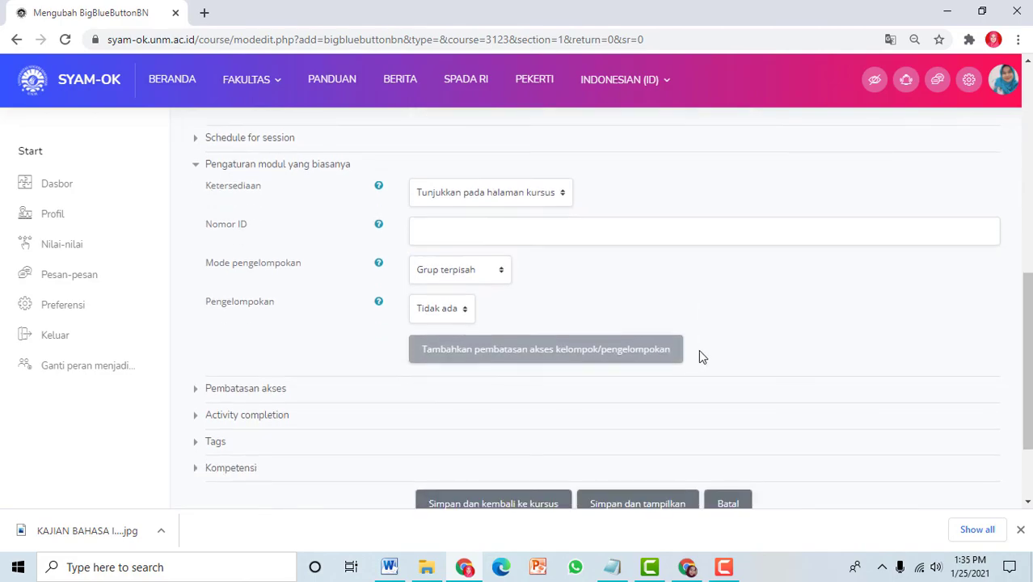
# Restrict the video conference's access to group C20A, then save it and return to the course.
pyautogui.click(286, 379)
pyautogui.scroll(-1, 521, 401)
pyautogui.scroll(-1, 529, 401)
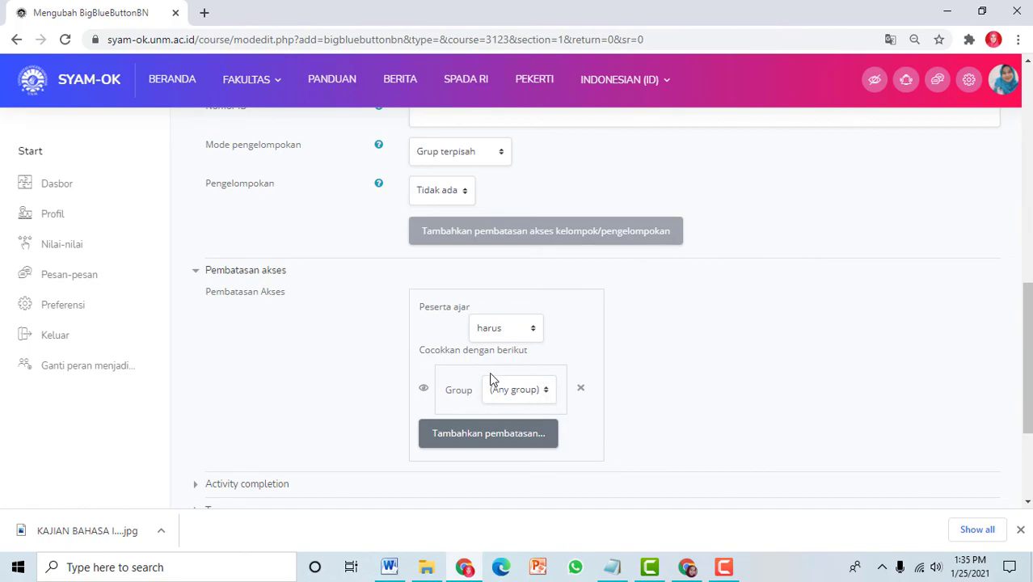
pyautogui.click(500, 395)
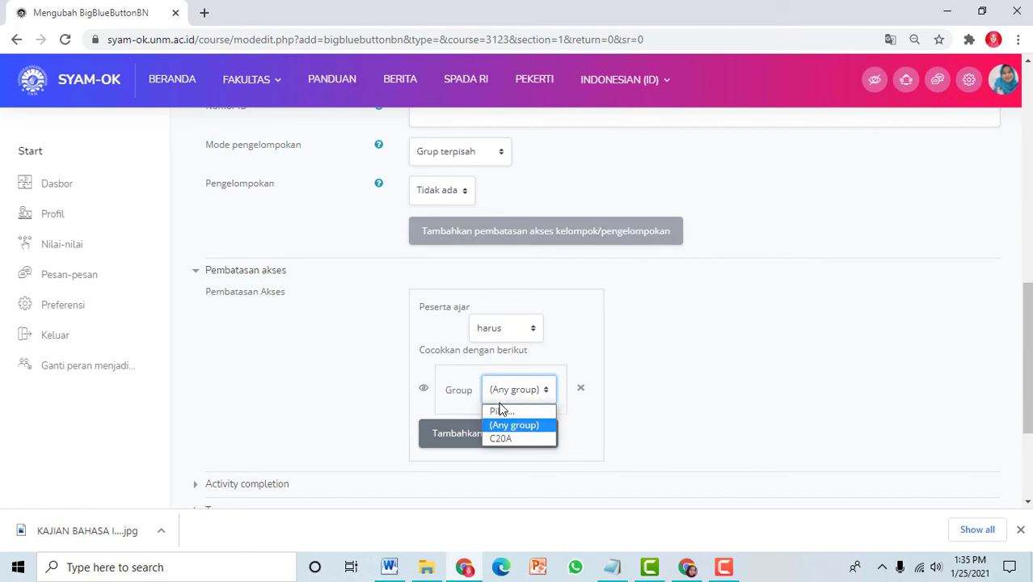
pyautogui.click(525, 441)
pyautogui.scroll(-2, 556, 392)
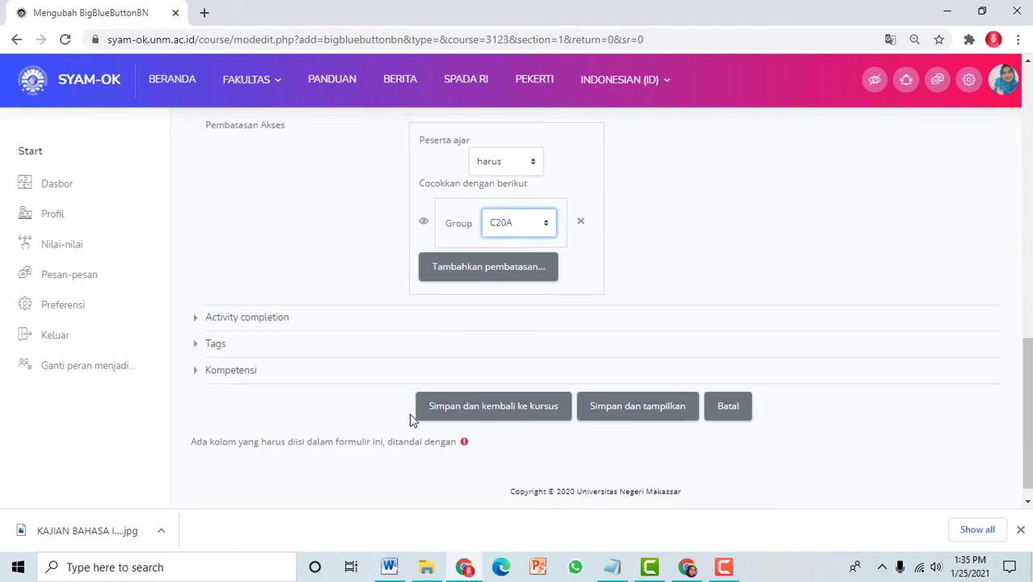
pyautogui.click(492, 415)
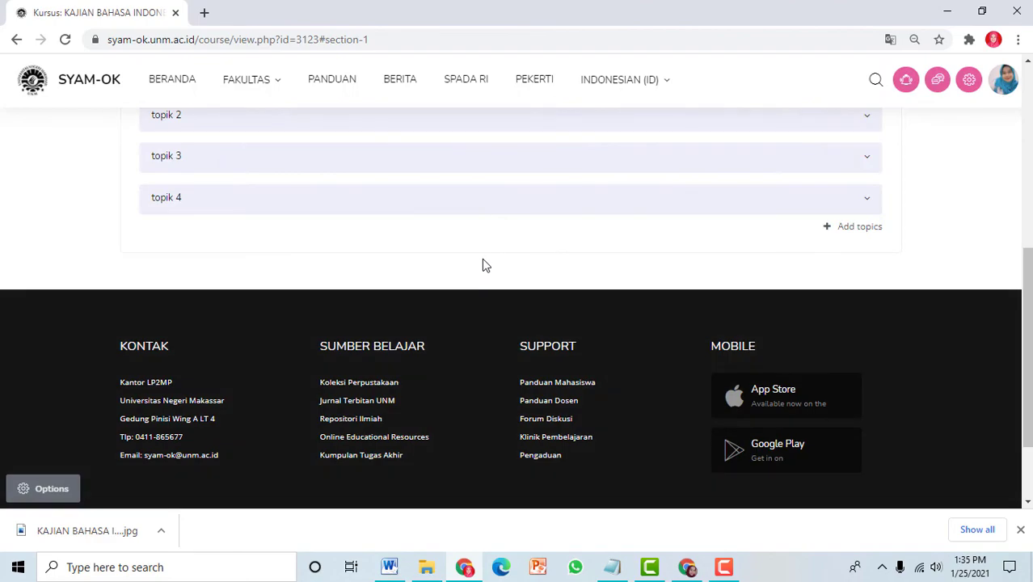
# Add an Obrolan activity named Menu Chat Kelas C20A to topic 1. Kajian Bahasa Indonesia.
pyautogui.scroll(2, 477, 258)
pyautogui.click(291, 214)
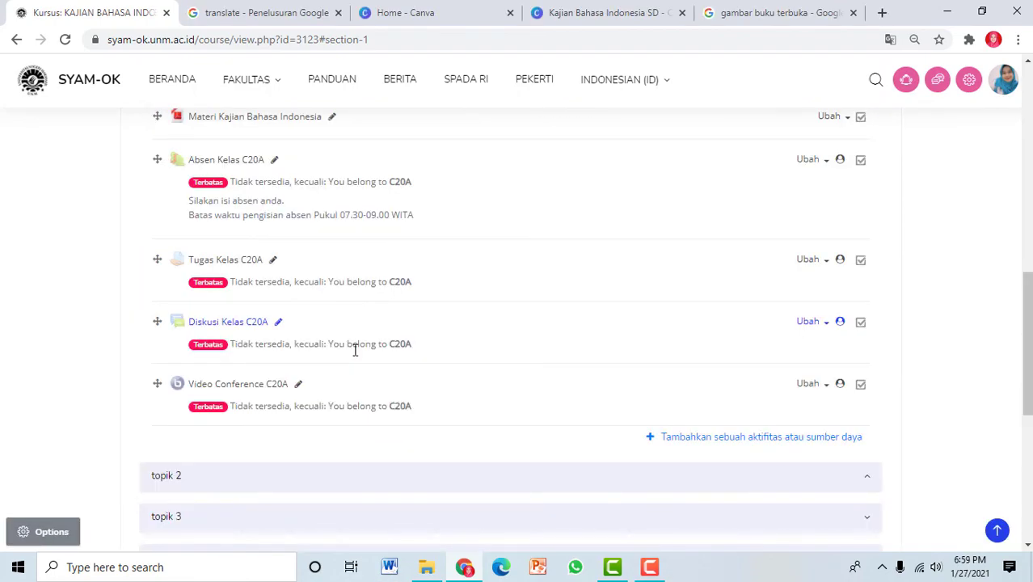
pyautogui.scroll(-1, 355, 349)
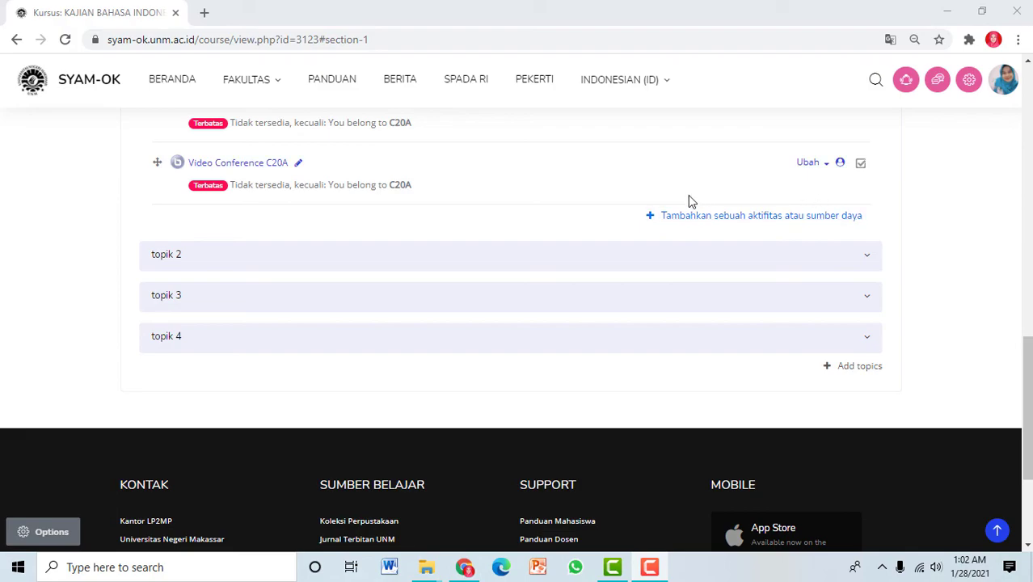
pyautogui.click(756, 223)
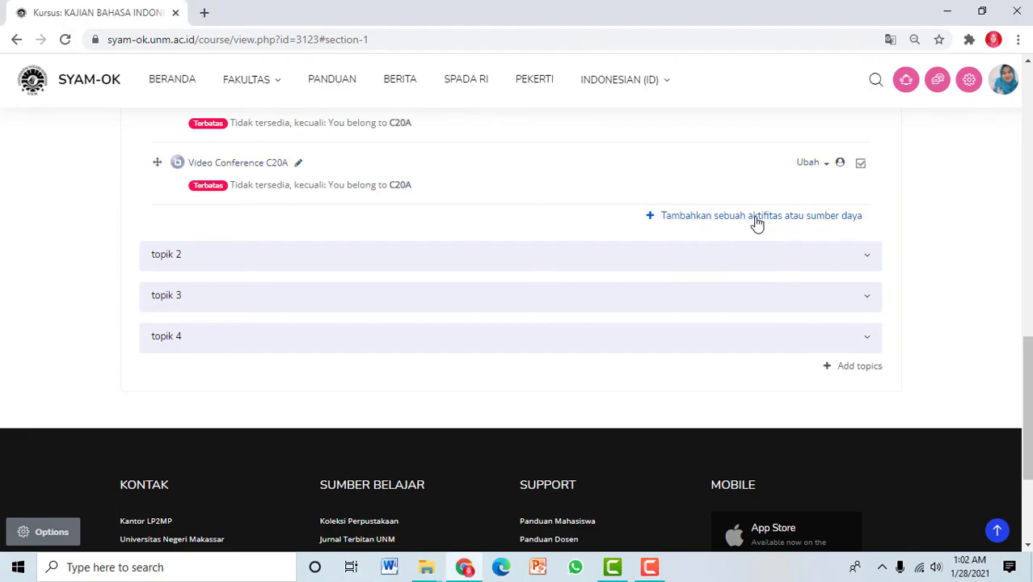
pyautogui.click(756, 217)
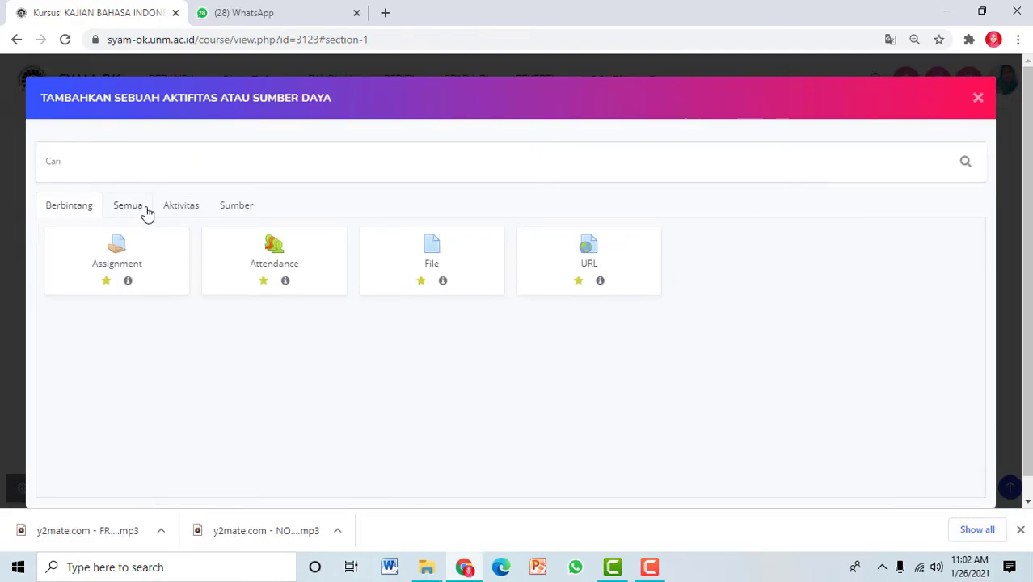
pyautogui.click(127, 208)
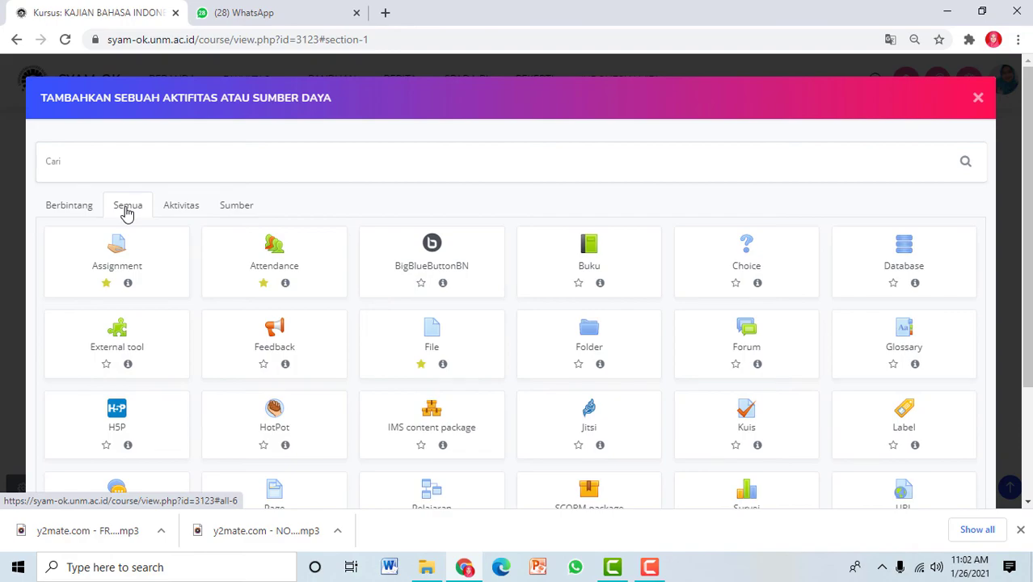
pyautogui.scroll(-2, 338, 258)
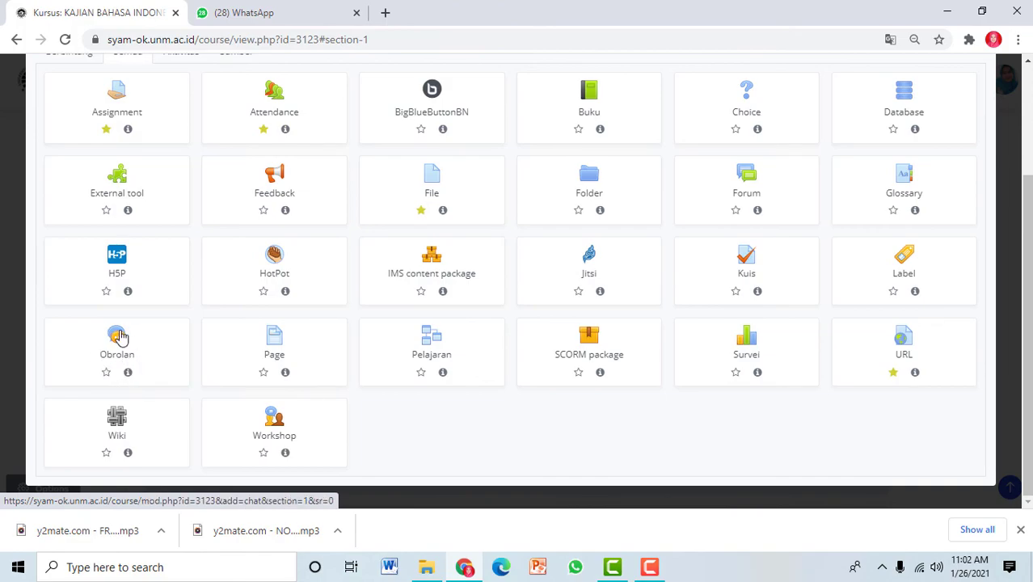
pyautogui.click(110, 343)
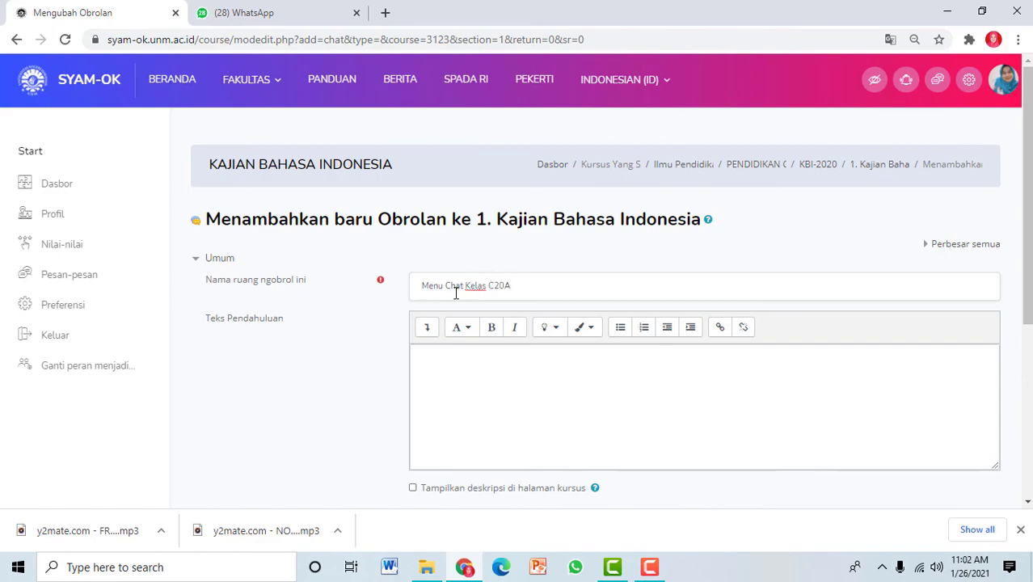
# Describe the chat as "Jika ada pertanyaan, silakan klik dan ketikkan pertanyaan anda melalui menu chat diatas." and show the description on the course page.
pyautogui.click(436, 365)
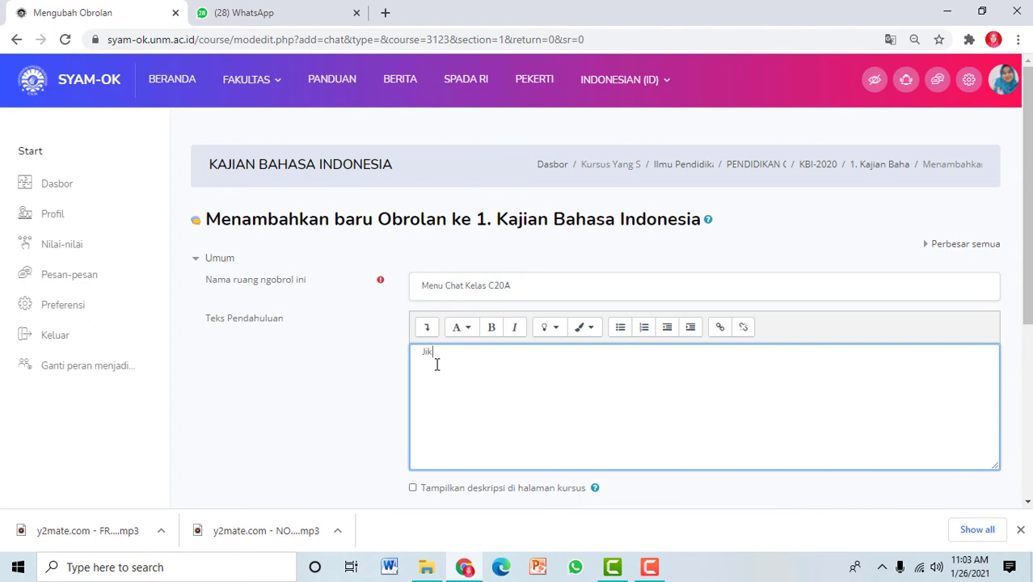
pyautogui.write('n di')
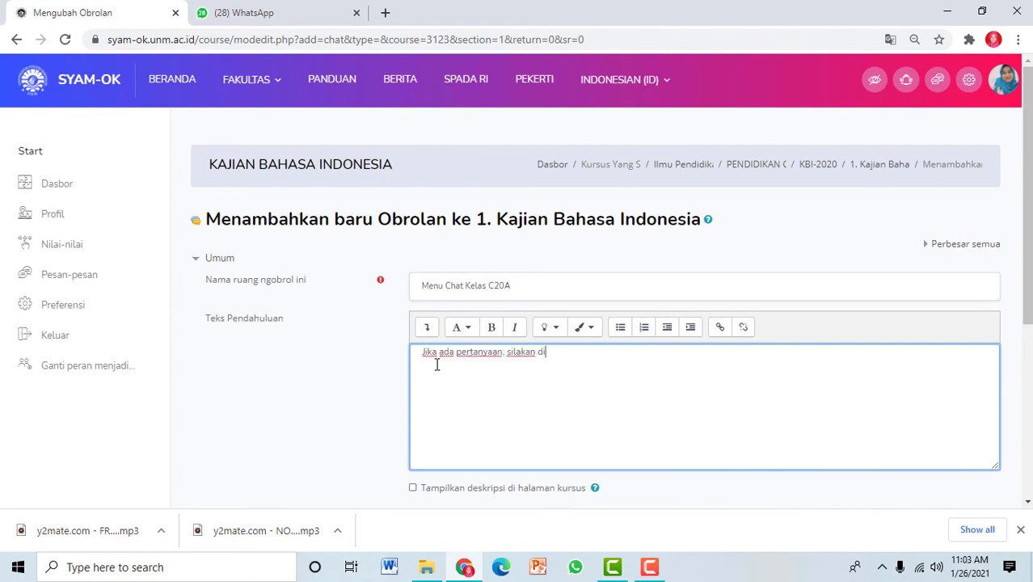
pyautogui.write('ketik melalui')
pyautogui.press('BackSpace')
pyautogui.press('BackSpace')
pyautogui.press('BackSpace')
pyautogui.press('BackSpace')
pyautogui.press('BackSpace')
pyautogui.press('BackSpace')
pyautogui.press('BackSpace')
pyautogui.press('BackSpace')
pyautogui.press('BackSpace')
pyautogui.press('BackSpace')
pyautogui.press('BackSpace')
pyautogui.press('BackSpace')
pyautogui.press('BackSpace')
pyautogui.press('BackSpace')
pyautogui.press('BackSpace')
pyautogui.press('BackSpace')
pyautogui.write('klik dan ketikkan pertanyaan anda melalui menu chat diatas.')
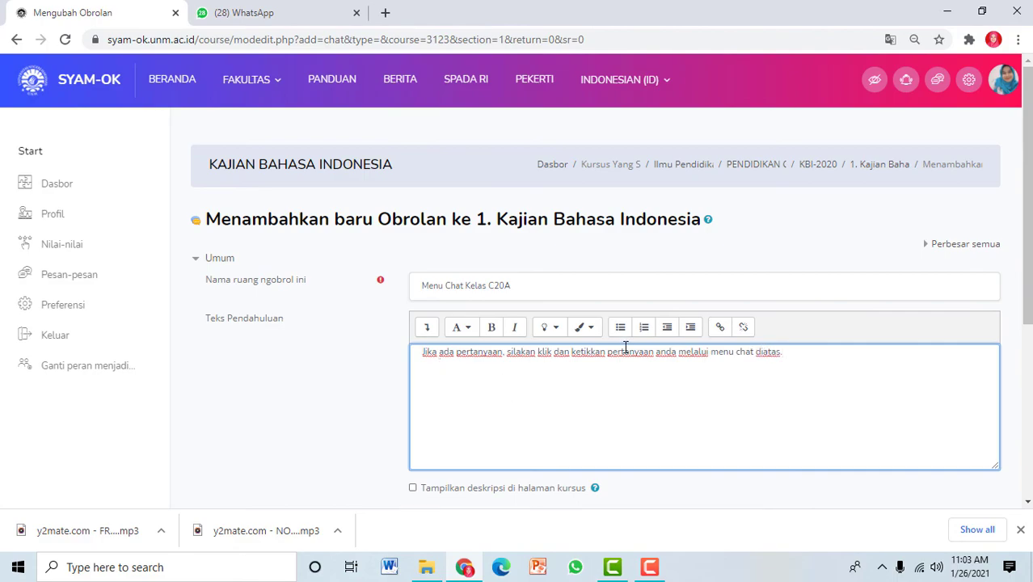
pyautogui.scroll(-1, 622, 351)
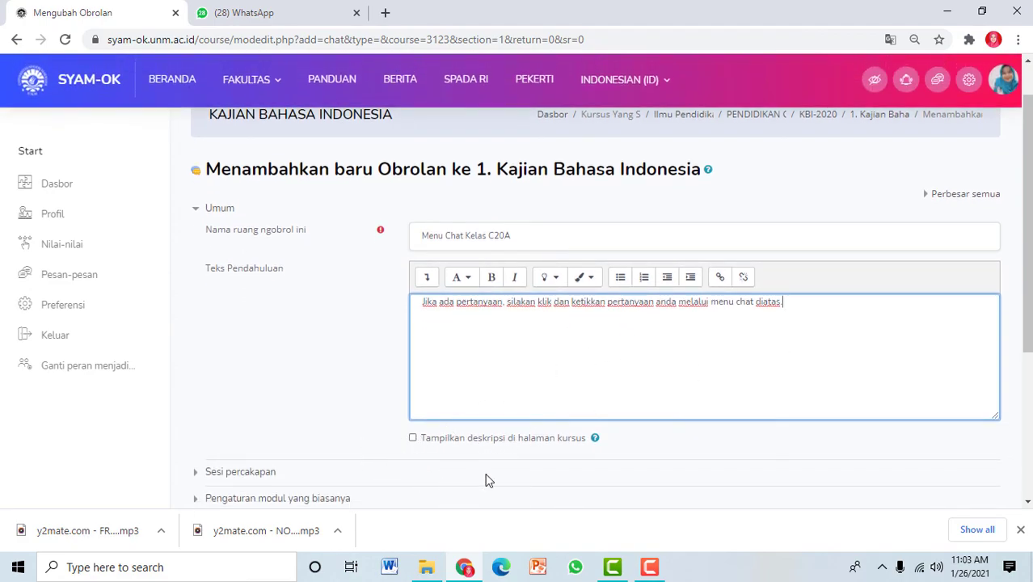
pyautogui.click(413, 438)
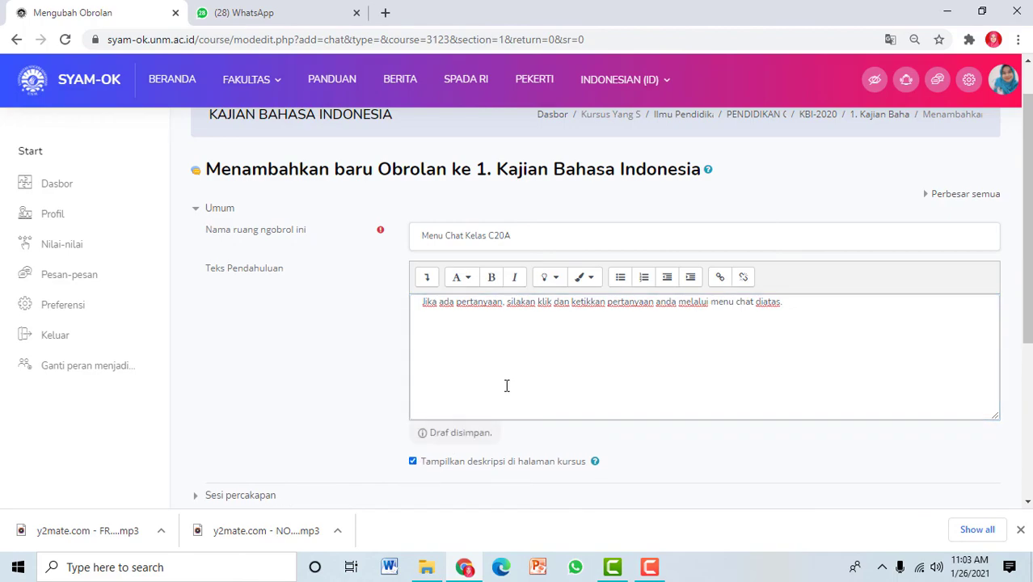
# Set the chat's group mode to Grup terpisah and add a group/grouping access restriction.
pyautogui.scroll(-3, 505, 390)
pyautogui.scroll(-1, 508, 391)
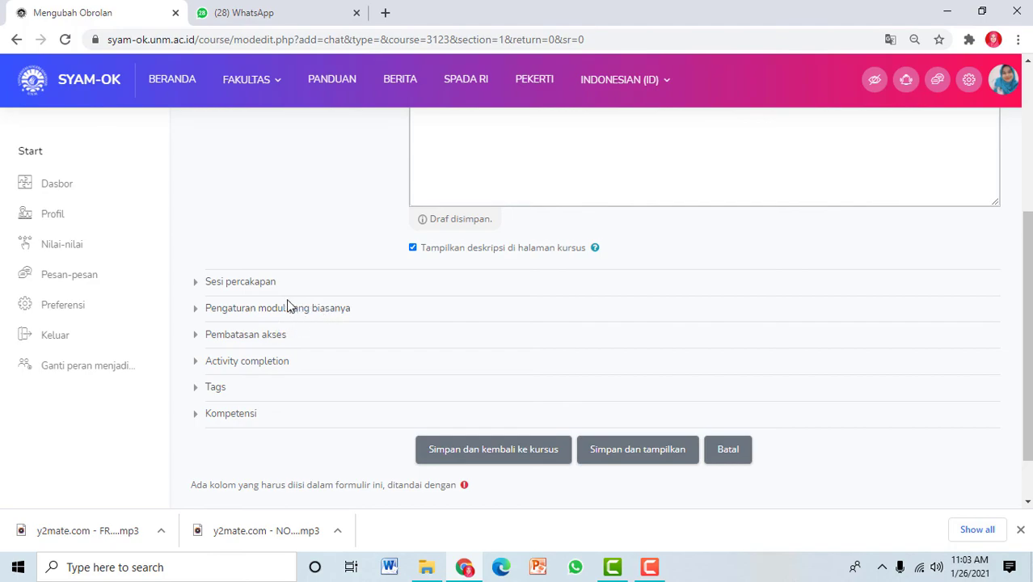
pyautogui.scroll(-1, 299, 315)
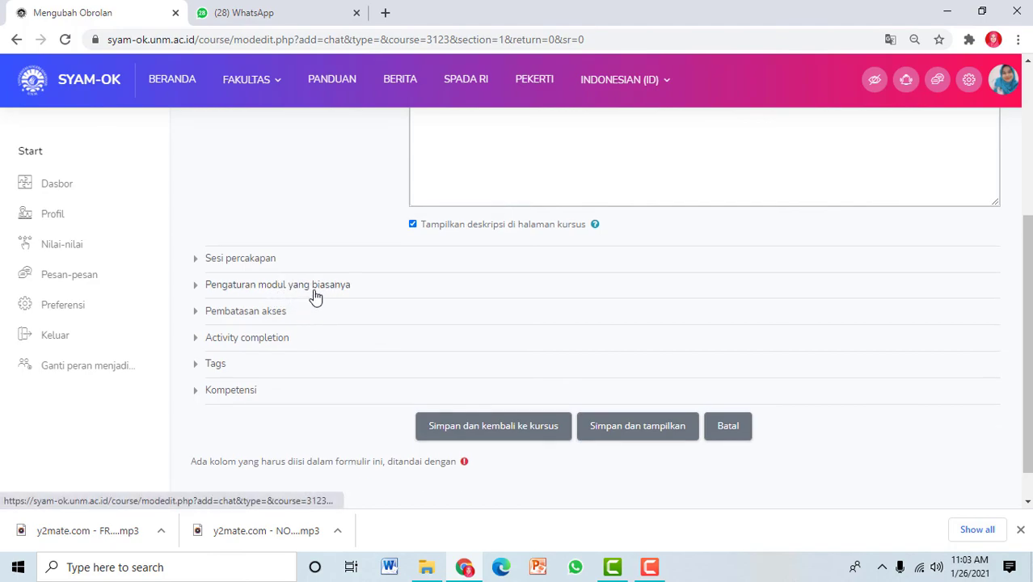
pyautogui.click(314, 288)
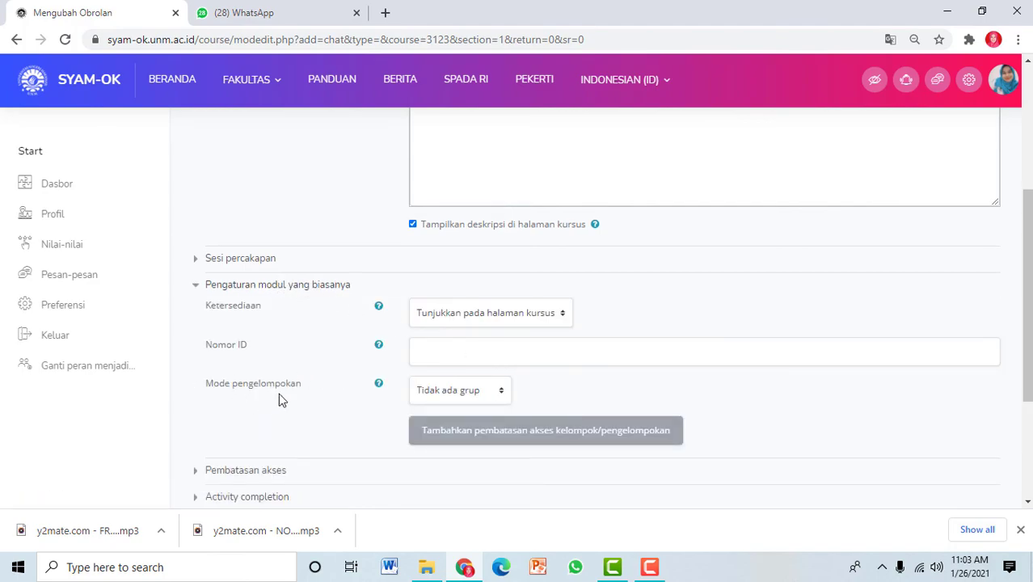
pyautogui.click(470, 394)
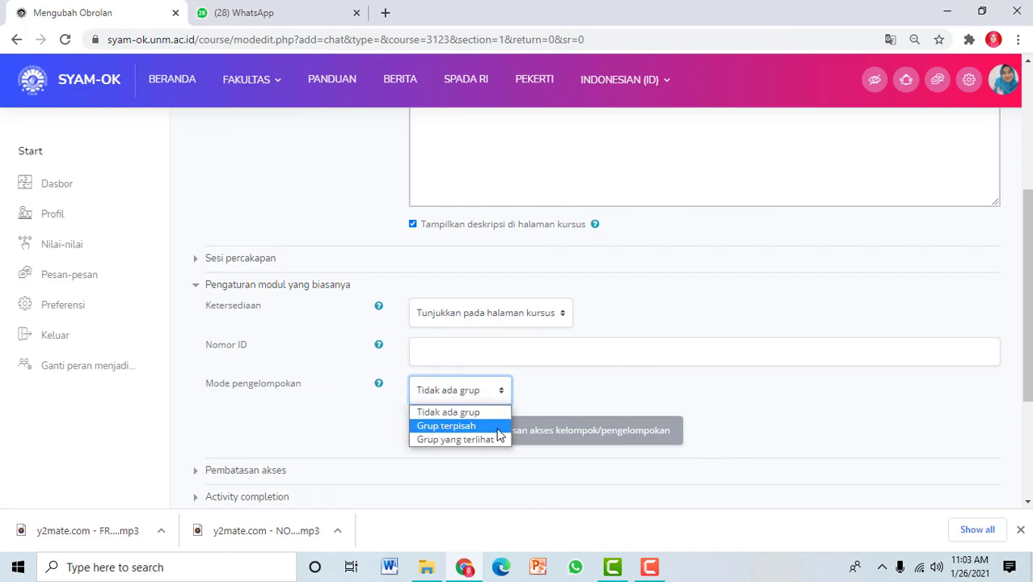
pyautogui.click(465, 427)
pyautogui.scroll(-1, 614, 433)
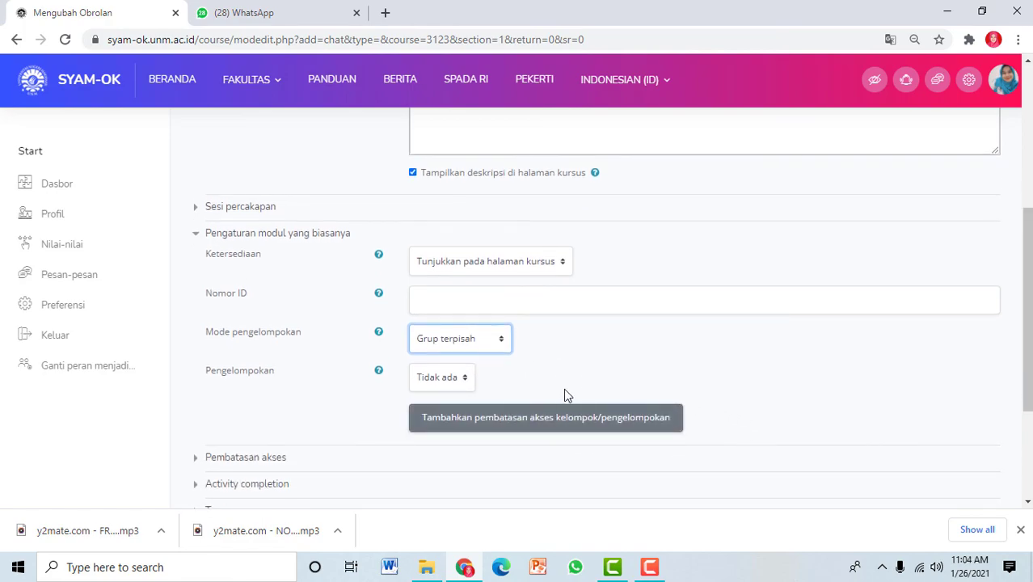
pyautogui.click(531, 426)
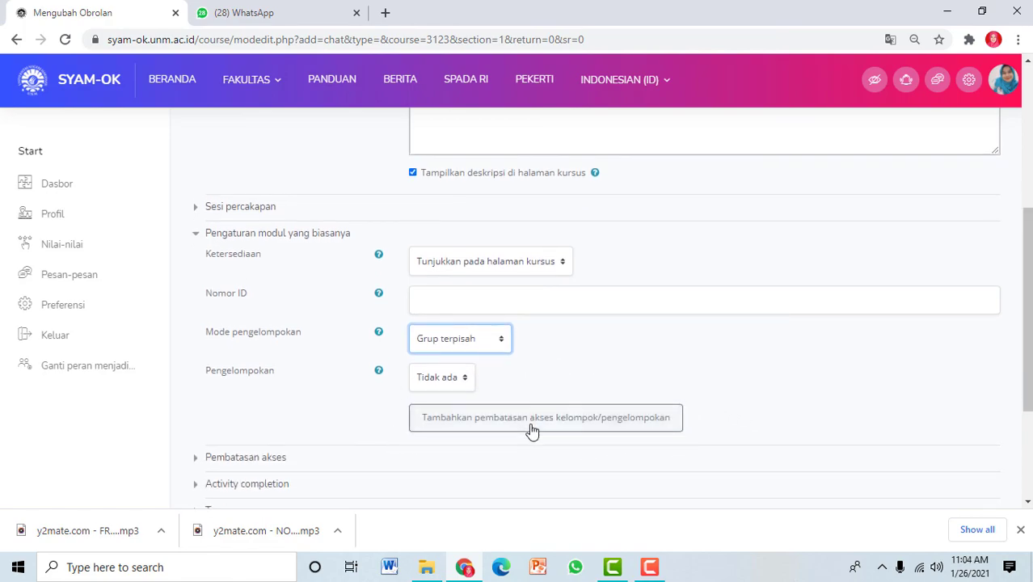
pyautogui.click(533, 430)
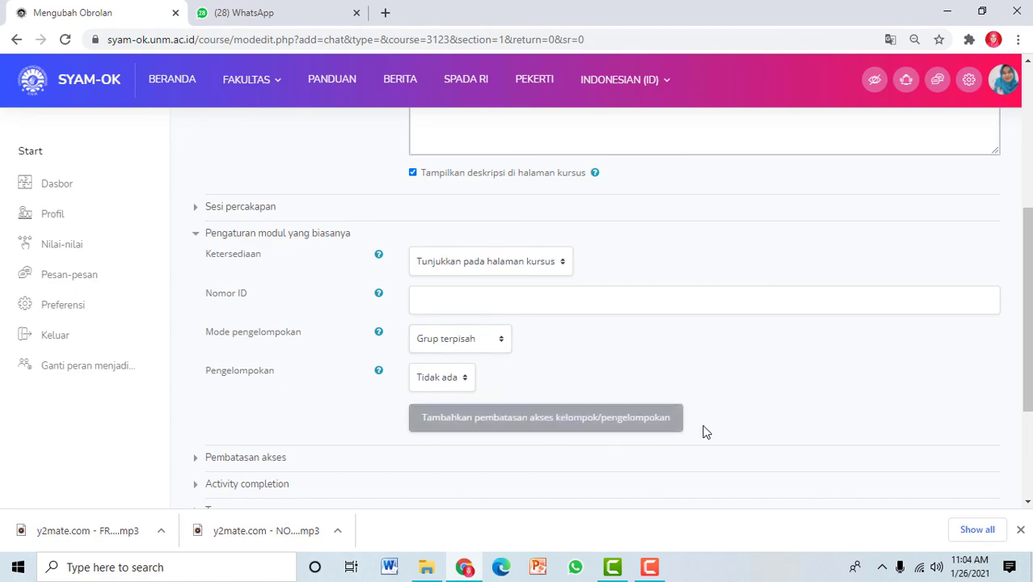
# Restrict the chat's access to group C20A, then save it and return to the course.
pyautogui.scroll(-2, 703, 433)
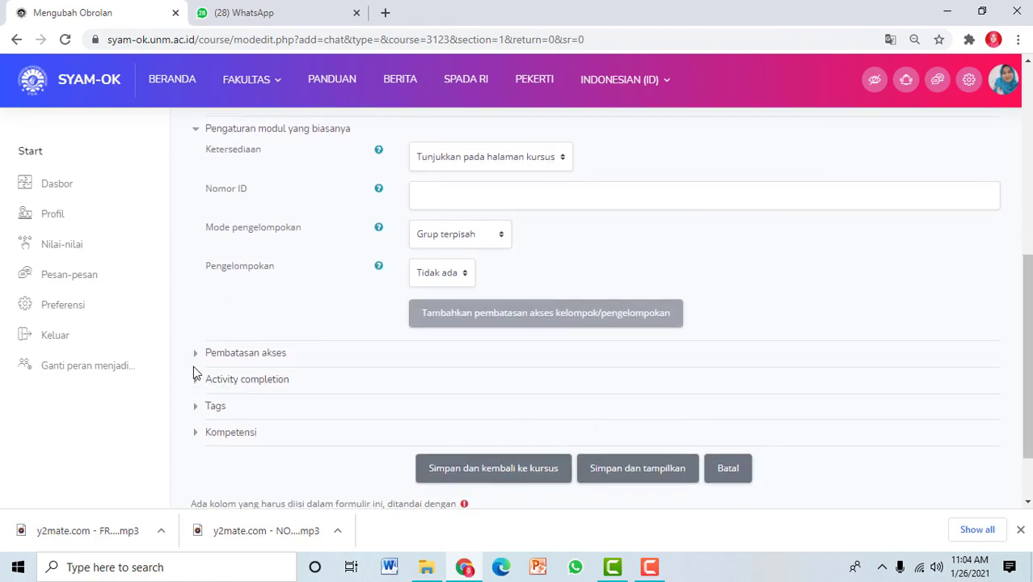
pyautogui.click(275, 353)
pyautogui.scroll(-1, 517, 421)
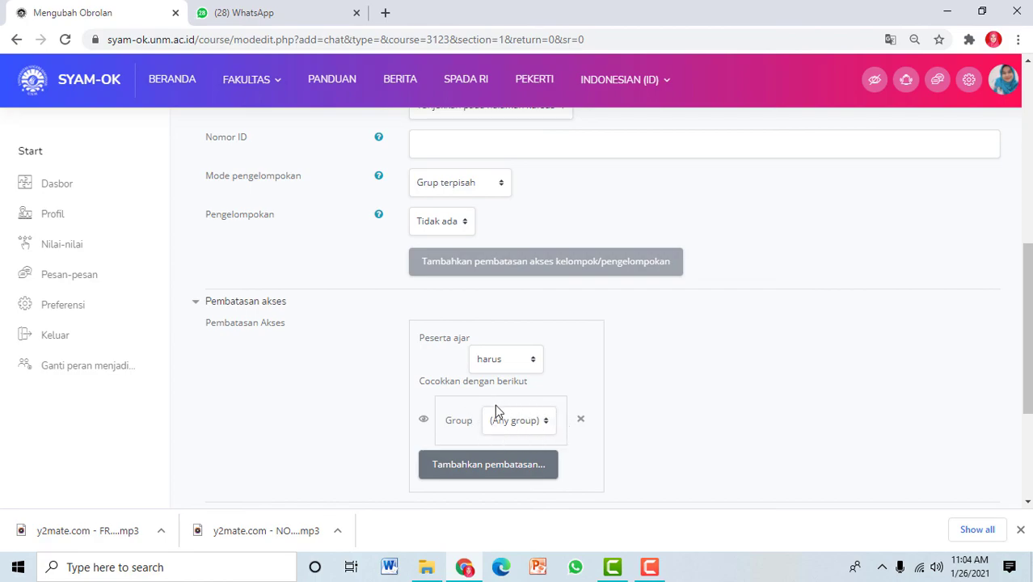
pyautogui.click(529, 424)
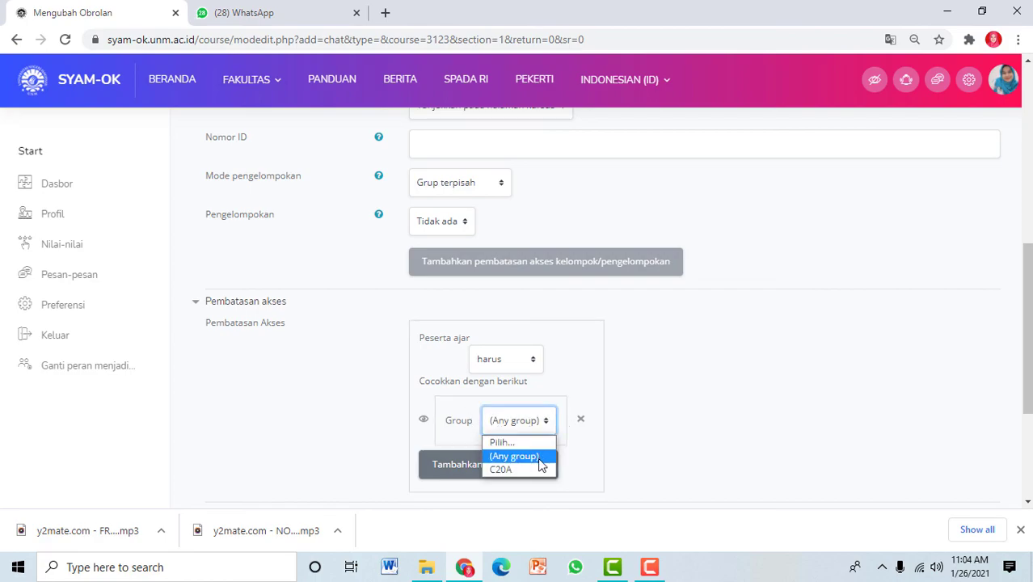
pyautogui.click(514, 472)
pyautogui.scroll(-3, 582, 451)
pyautogui.click(499, 441)
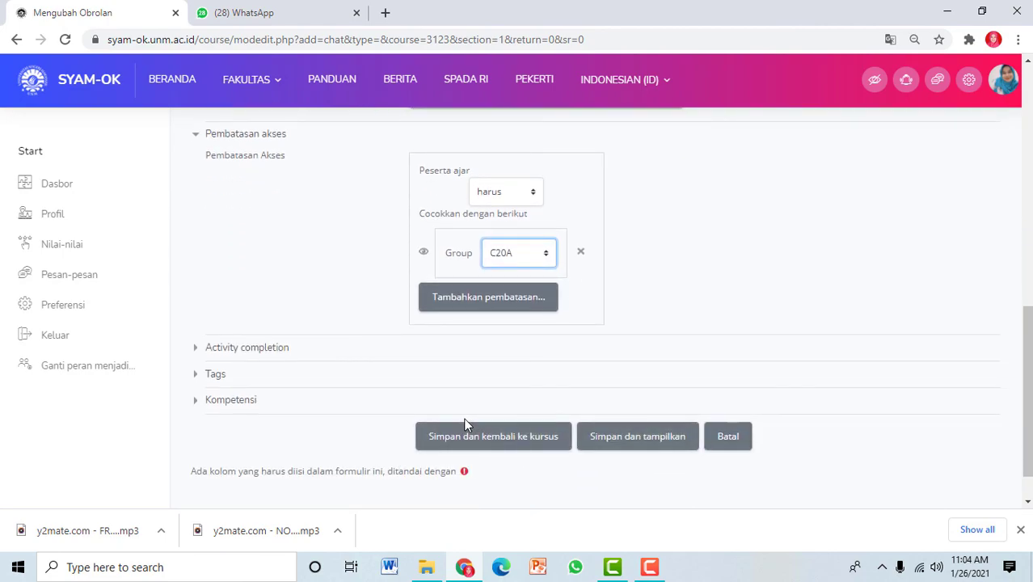
pyautogui.click(475, 434)
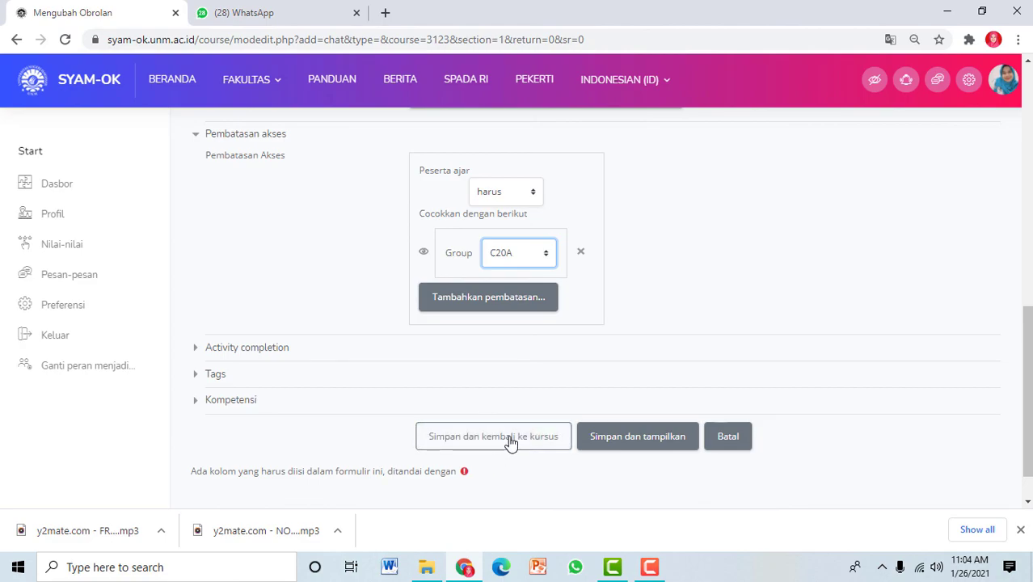
pyautogui.click(509, 440)
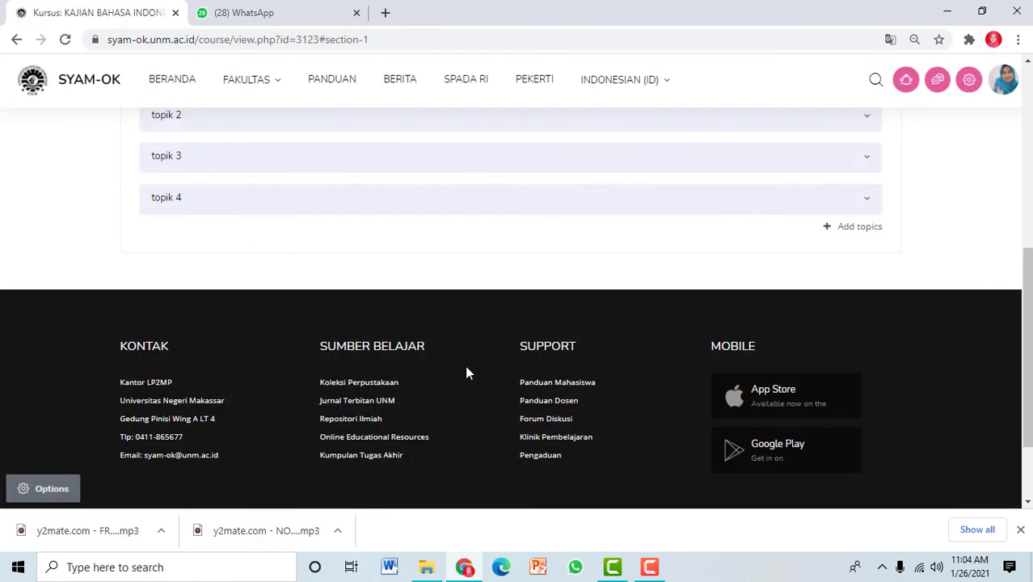
# Expand topic 1. Kajian Bahasa Indonesia on the course page and review its list of activities.
pyautogui.scroll(3, 445, 346)
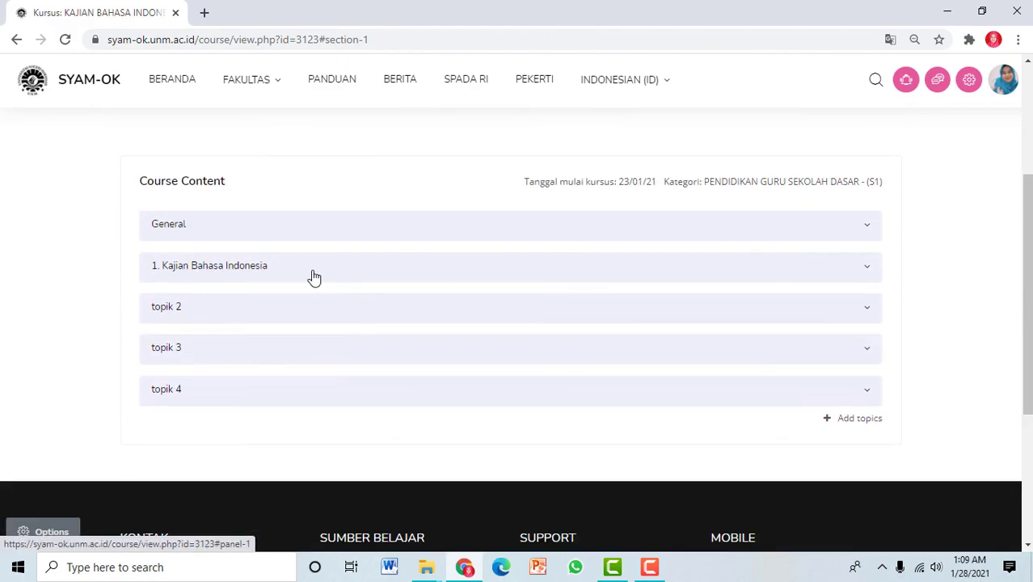
pyautogui.click(311, 272)
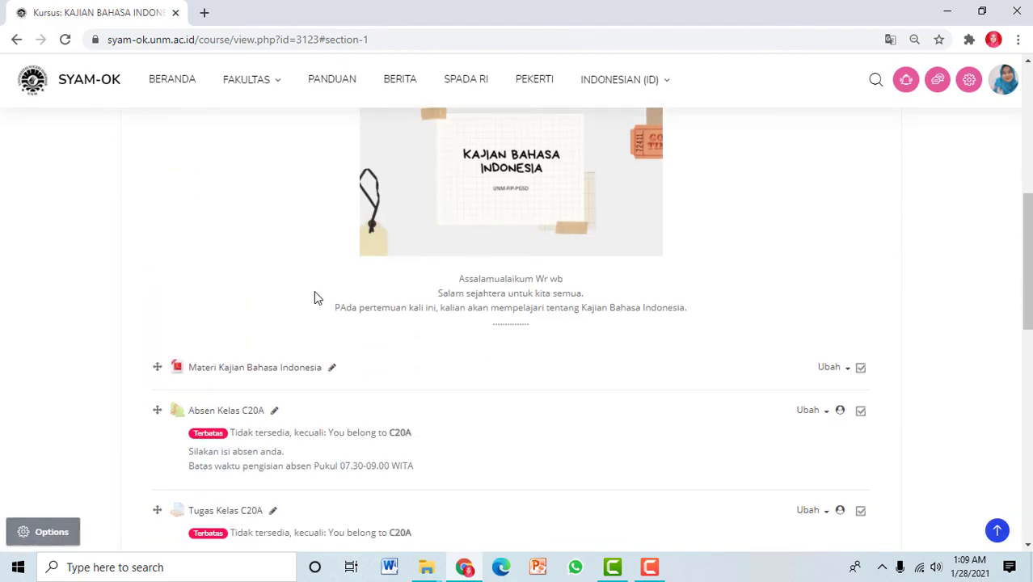
pyautogui.scroll(-4, 315, 297)
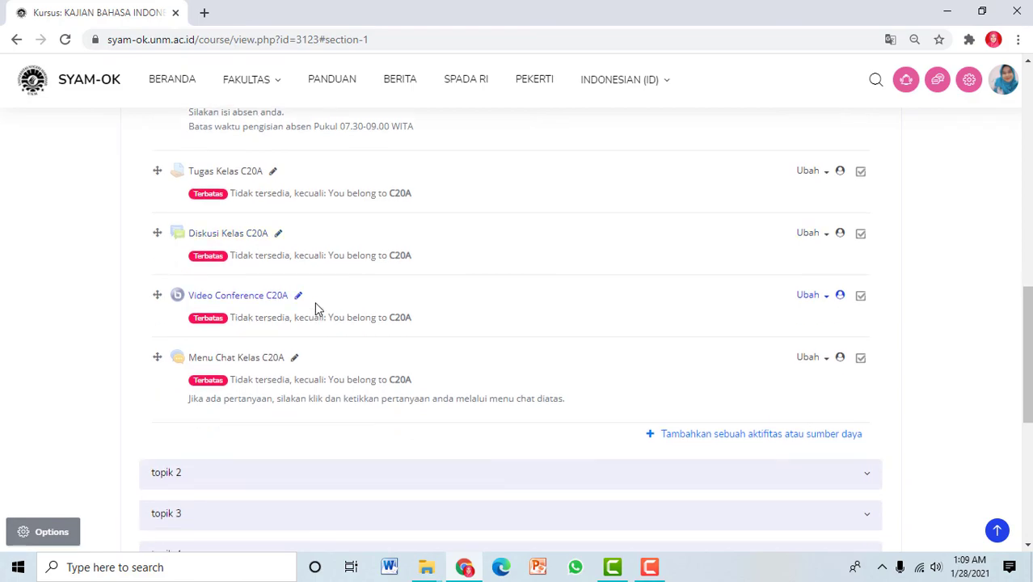